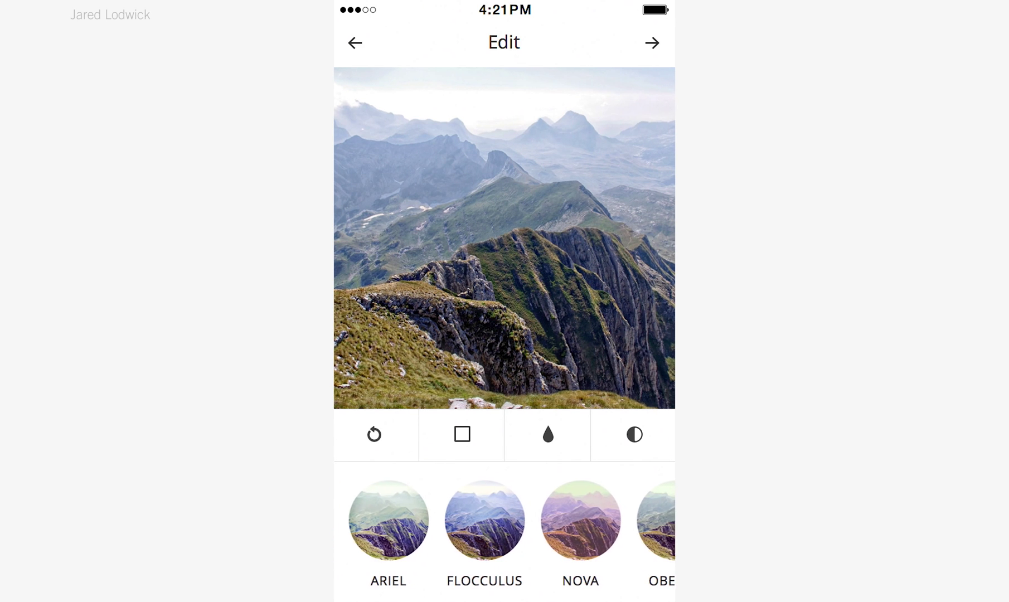
Step: Swipe the filter strip sideways in the finished prototype and view the available target devices for the new one
{"action": "left_click_drag", "start_coordinate": [587, 554], "coordinate": [637, 558]}
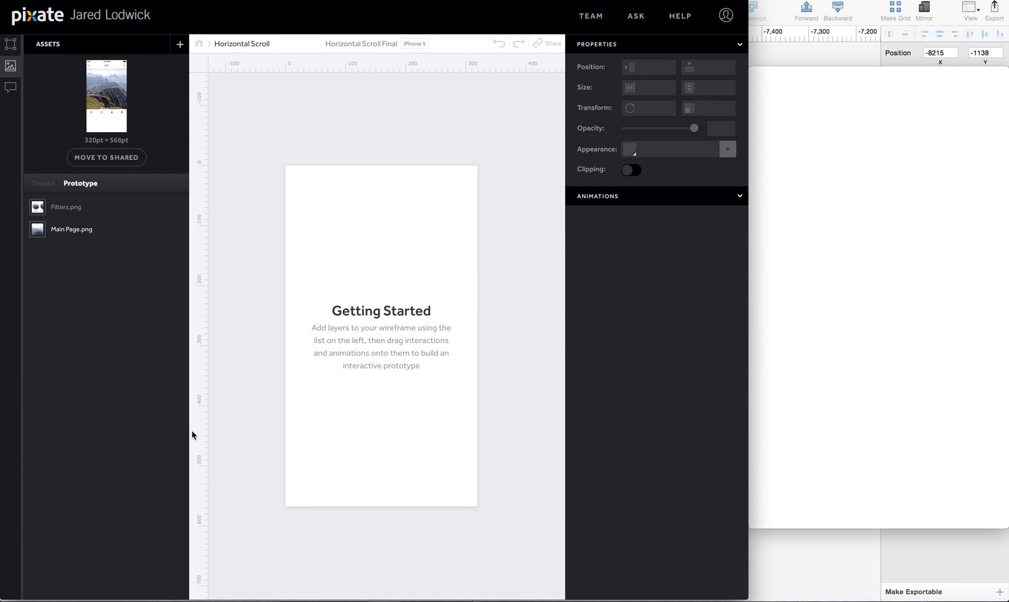
{"action": "left_click", "coordinate": [423, 42]}
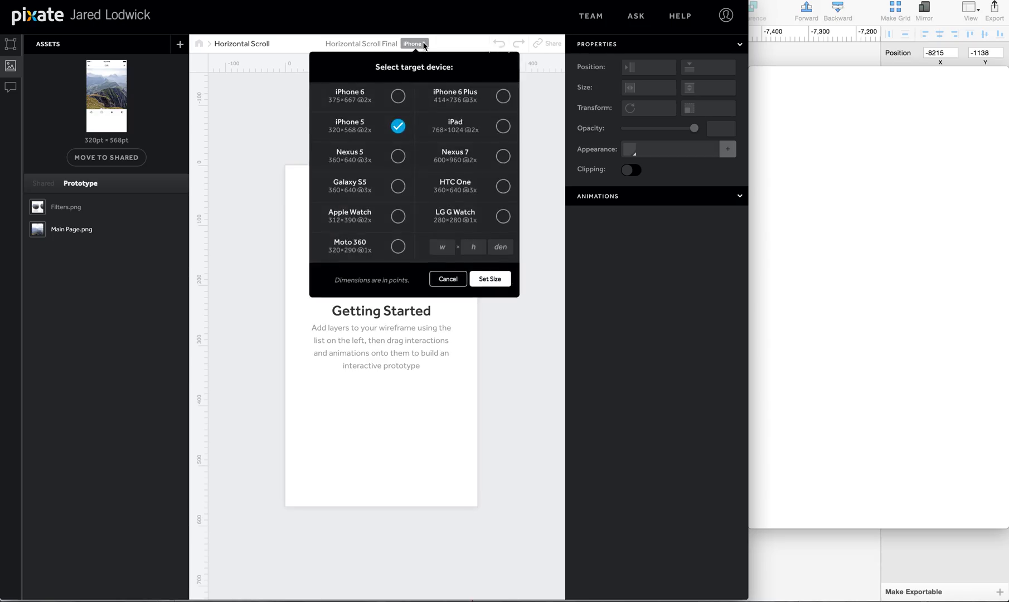
{"action": "left_click", "coordinate": [423, 43]}
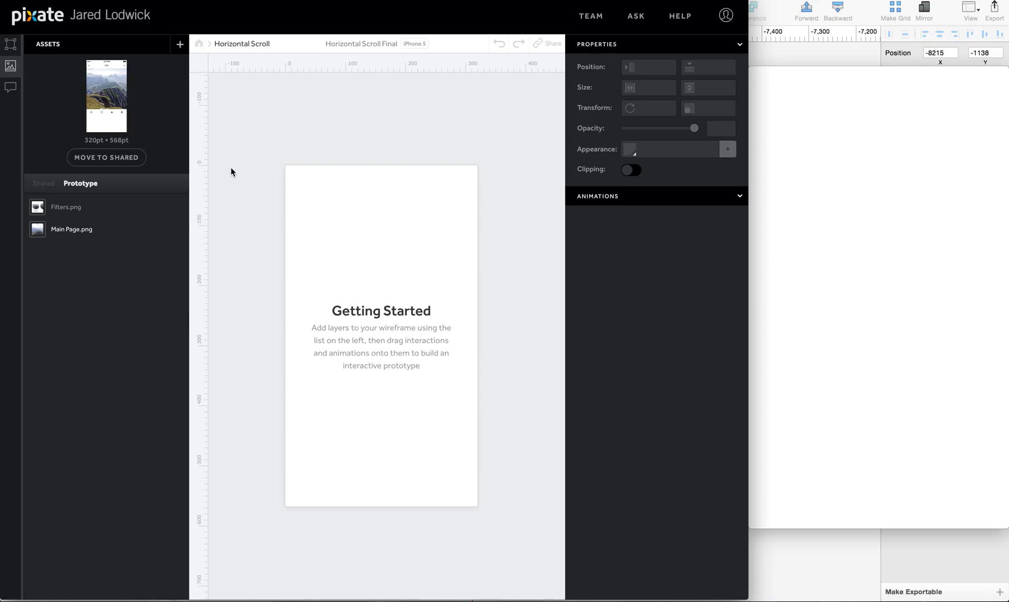
Step: Switch to Sketch to examine the snap-position guide above the filter strip, and return to Pixate
{"action": "key", "text": "super+Tab"}
{"action": "key", "text": "super+Tab"}
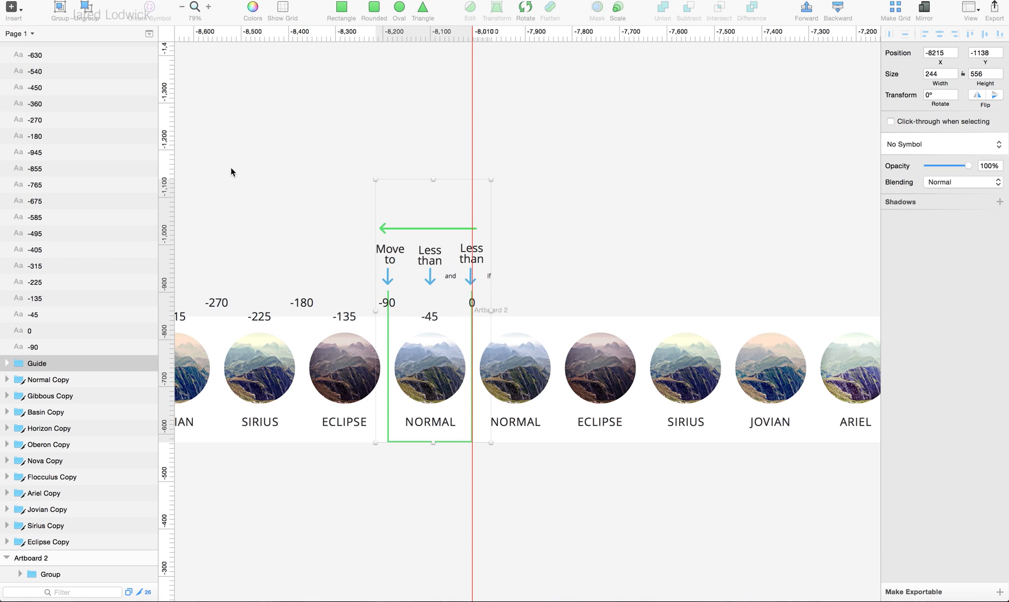
{"action": "scroll", "coordinate": [306, 233], "scroll_direction": "up", "scroll_amount": 6}
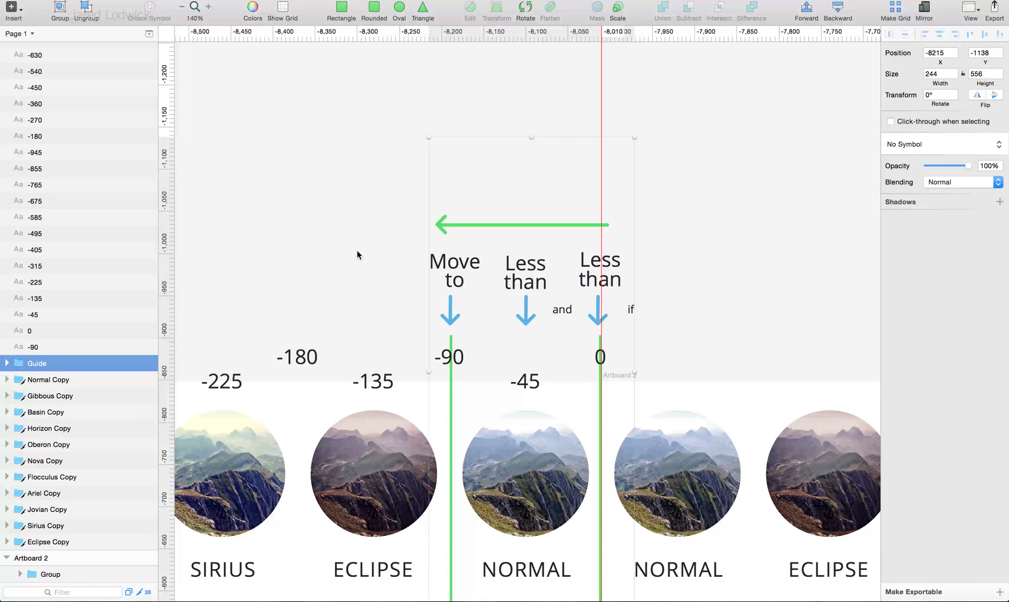
{"action": "scroll", "coordinate": [345, 249], "scroll_direction": "down", "scroll_amount": 1}
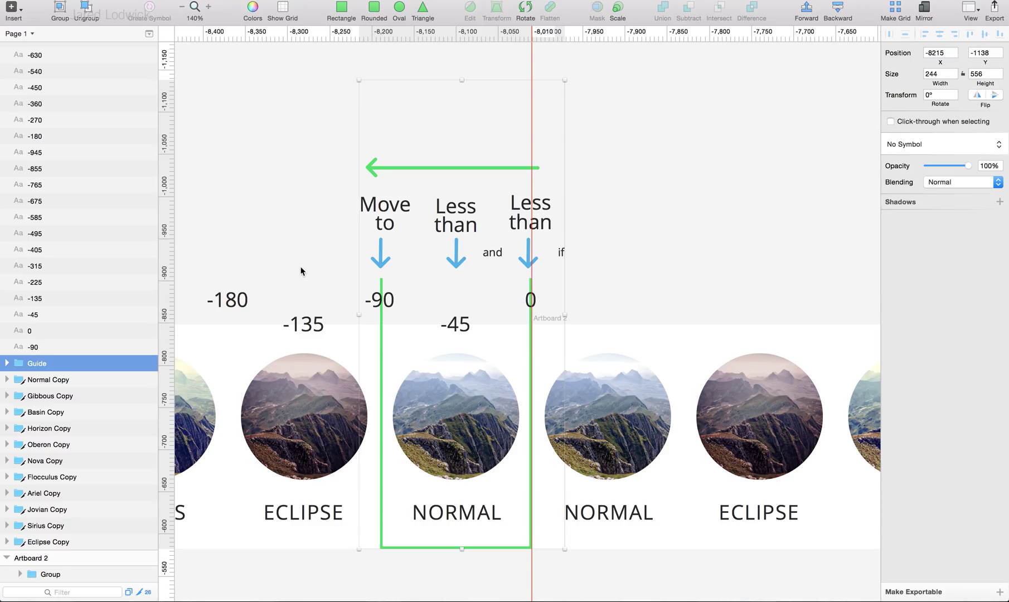
{"action": "key", "text": "super+Tab"}
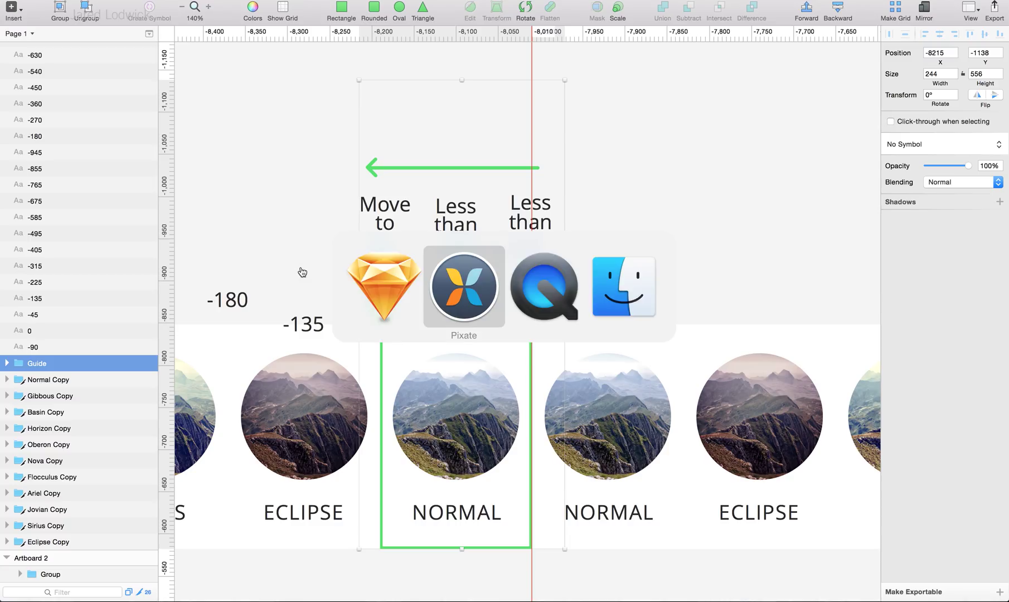
{"action": "key", "text": "super+Tab"}
{"action": "key", "text": "super+Tab"}
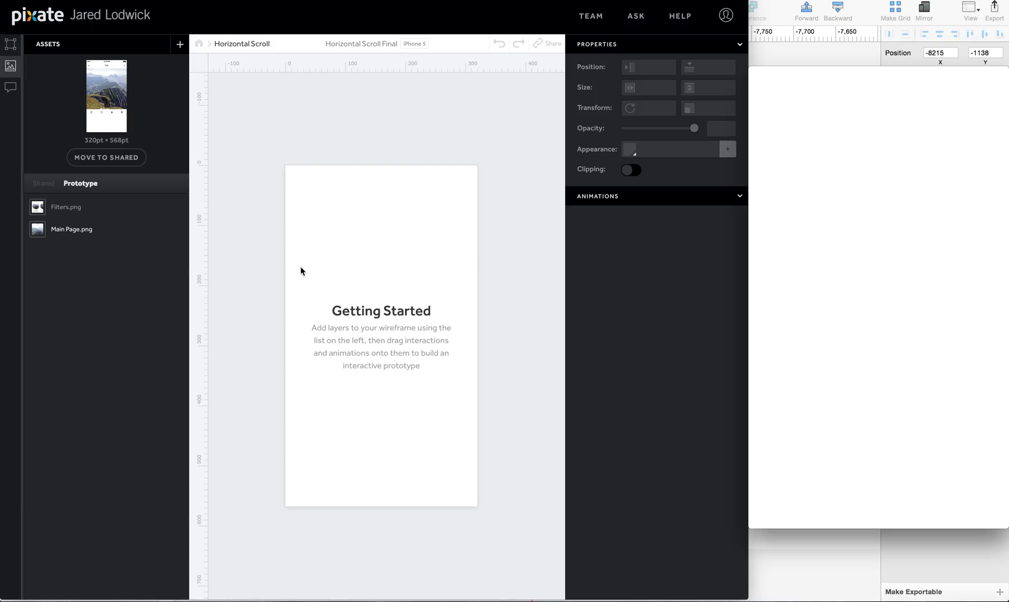
Step: Place the Main Page.png asset on the canvas at 0 pt, 0 pt so it fills the phone screen
{"action": "left_click", "coordinate": [101, 238]}
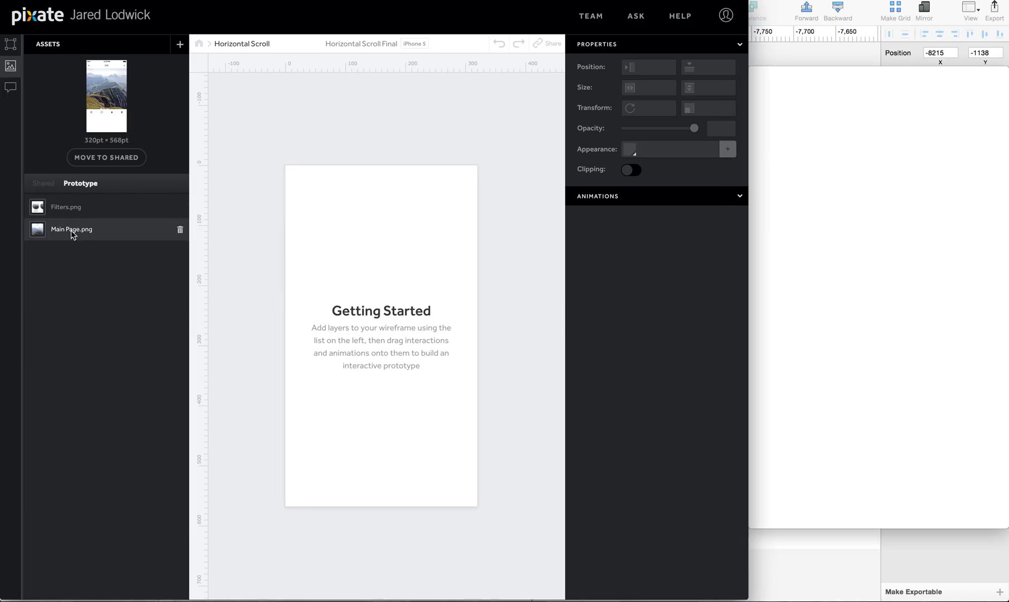
{"action": "left_click_drag", "start_coordinate": [54, 234], "coordinate": [399, 333]}
{"action": "left_click_drag", "start_coordinate": [382, 272], "coordinate": [369, 276]}
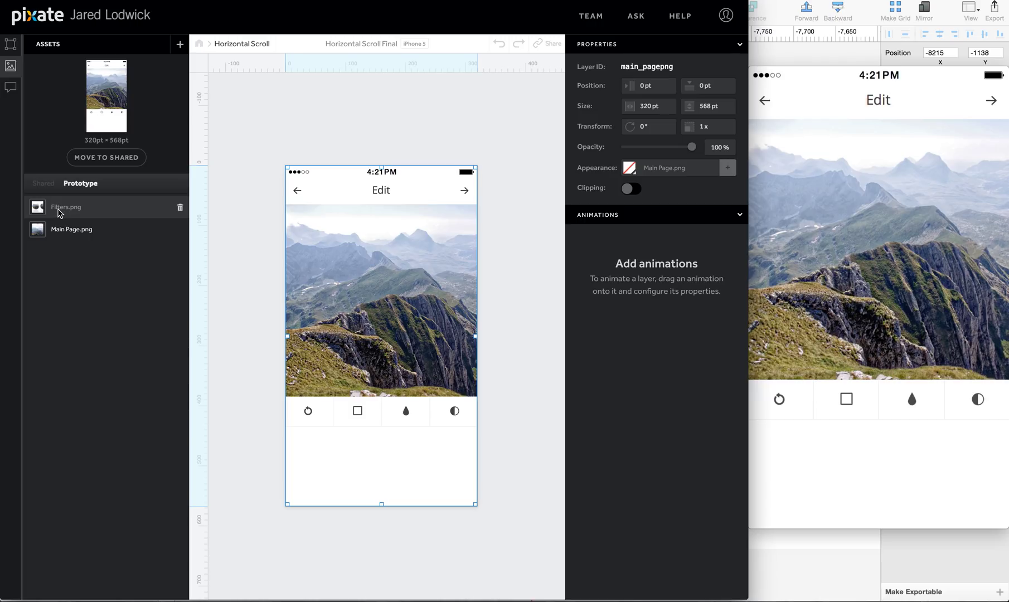
Step: Place the Filters.png asset below the editing icons at 0 pt, 435 pt, aligned with the screen's left edge
{"action": "left_click", "coordinate": [60, 212]}
{"action": "left_click_drag", "start_coordinate": [71, 209], "coordinate": [440, 467]}
{"action": "left_click_drag", "start_coordinate": [271, 451], "coordinate": [393, 459]}
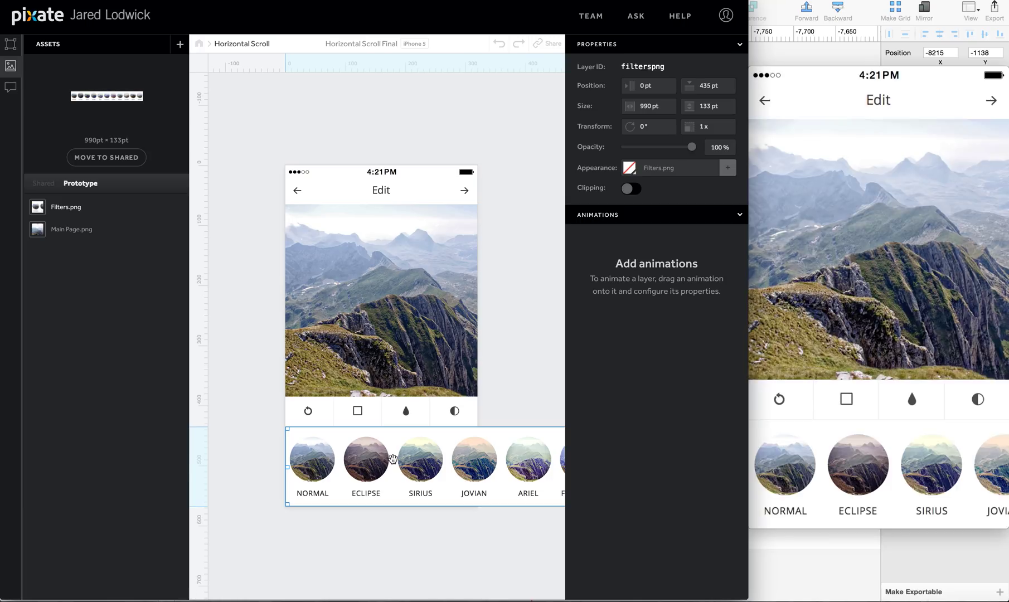
Step: Rename the Filters.png layer to Filters
{"action": "left_click", "coordinate": [10, 44]}
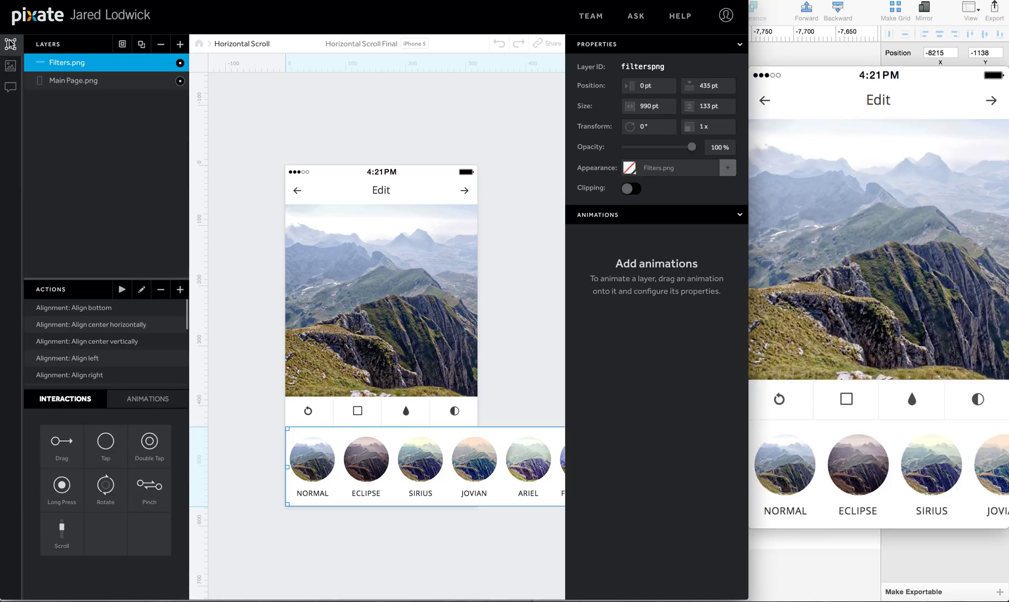
{"action": "double_click", "coordinate": [78, 64]}
{"action": "key", "text": "Right"}
{"action": "key", "text": "BackSpace"}
{"action": "key", "text": "BackSpace"}
{"action": "key", "text": "BackSpace"}
{"action": "key", "text": "BackSpace"}
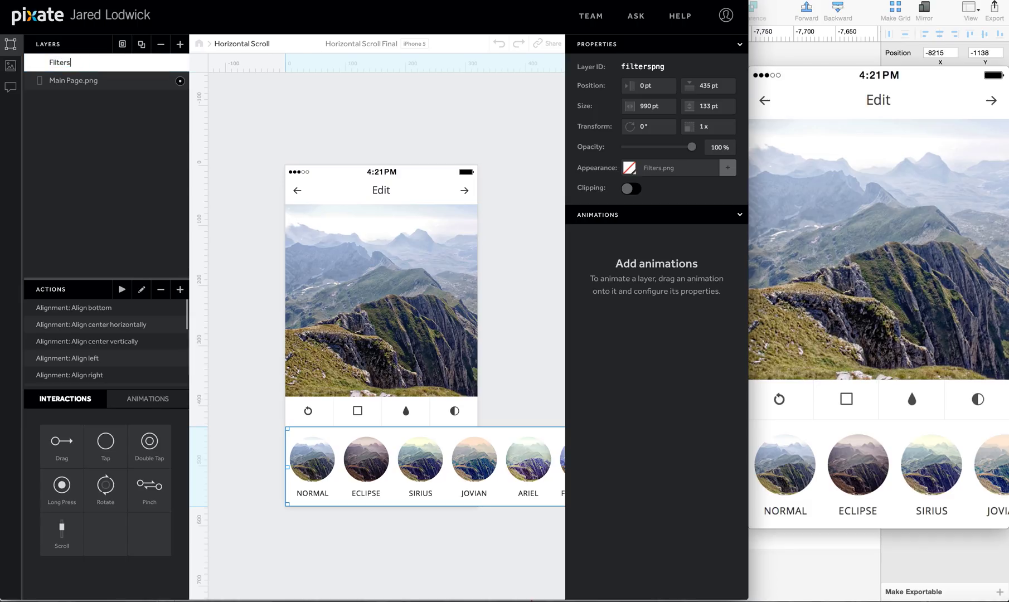
{"action": "key", "text": "BackSpace"}
{"action": "type", "text": "s"}
{"action": "key", "text": "Return"}
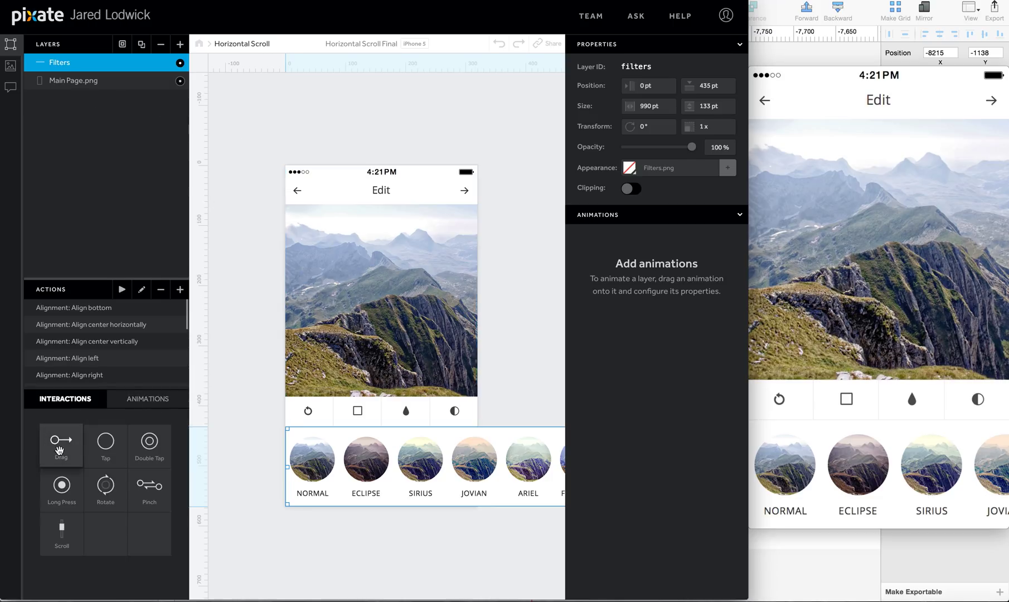
Step: Add a horizontal-only Drag interaction to the Filters layer, with Right as the minimum reference edge and a minimum position of 320 pt
{"action": "left_click_drag", "start_coordinate": [58, 449], "coordinate": [63, 66]}
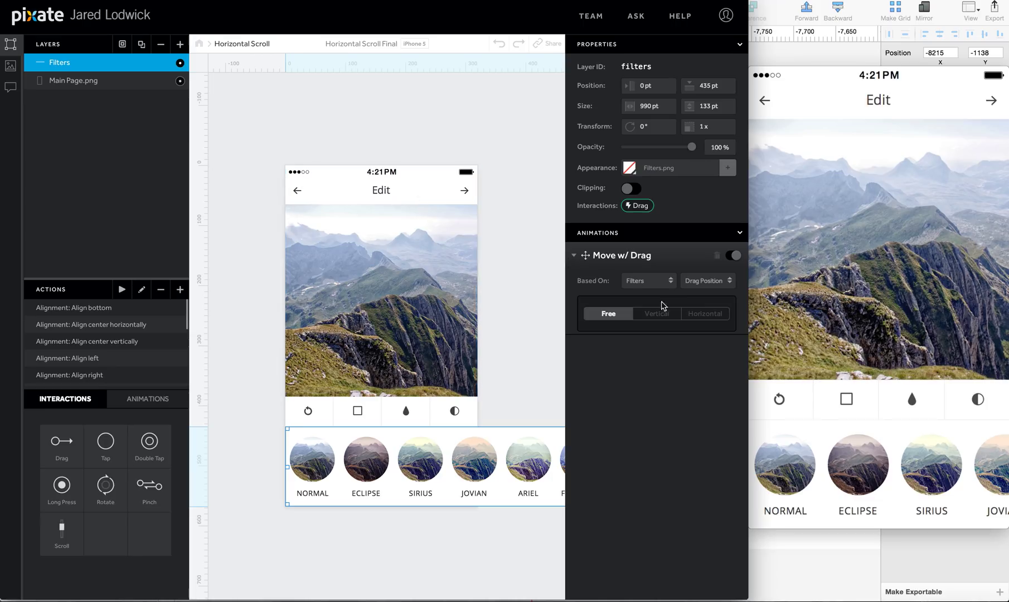
{"action": "left_click", "coordinate": [712, 317]}
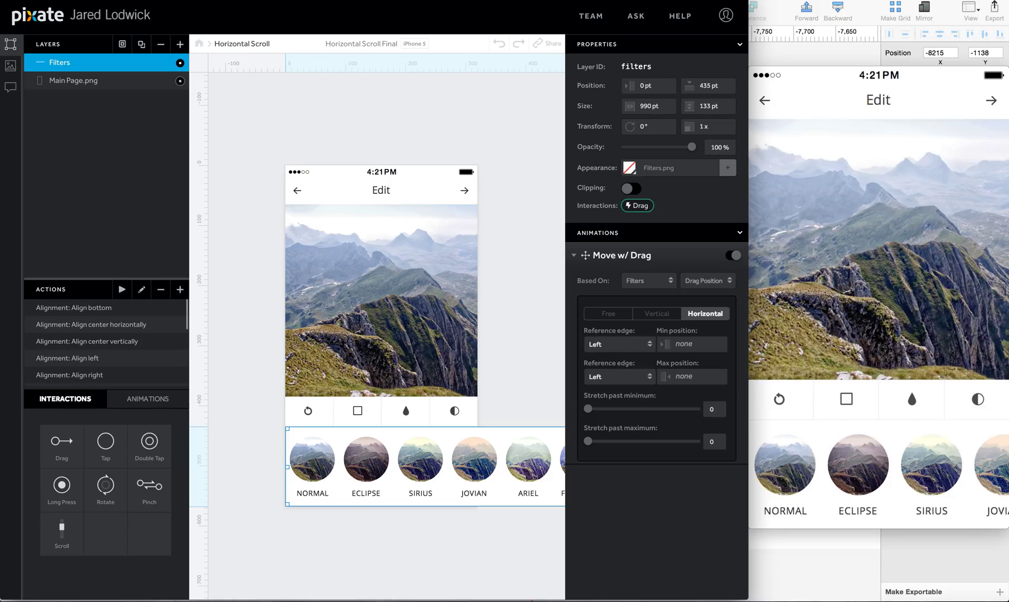
{"action": "left_click", "coordinate": [649, 345]}
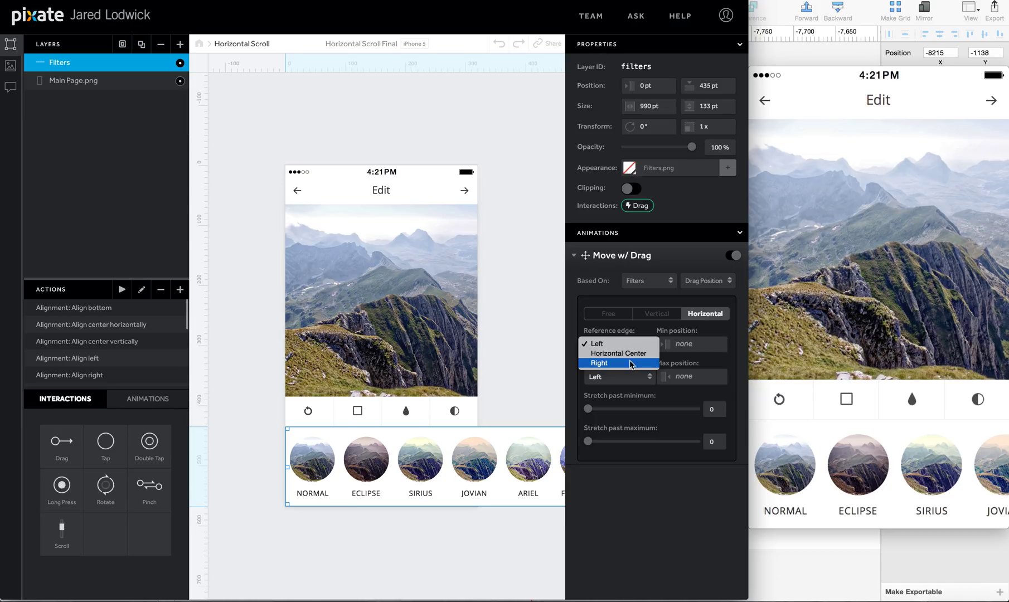
{"action": "left_click", "coordinate": [630, 363]}
{"action": "left_click", "coordinate": [676, 344]}
{"action": "type", "text": "320"}
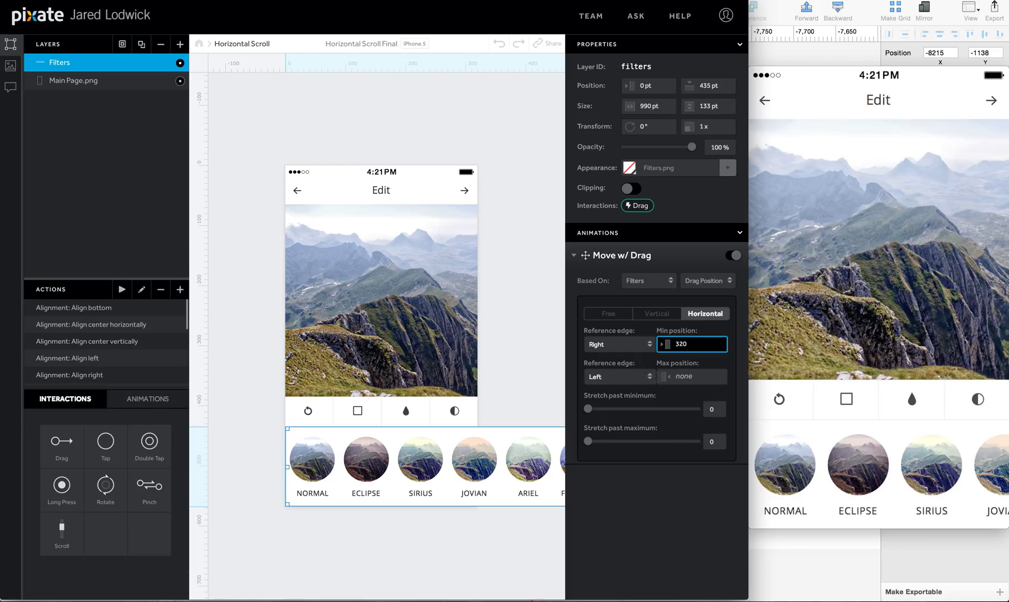
Step: Set the drag's maximum position to 0 pt for the left edge and both stretch values to 2
{"action": "left_click", "coordinate": [687, 382]}
{"action": "type", "text": "0"}
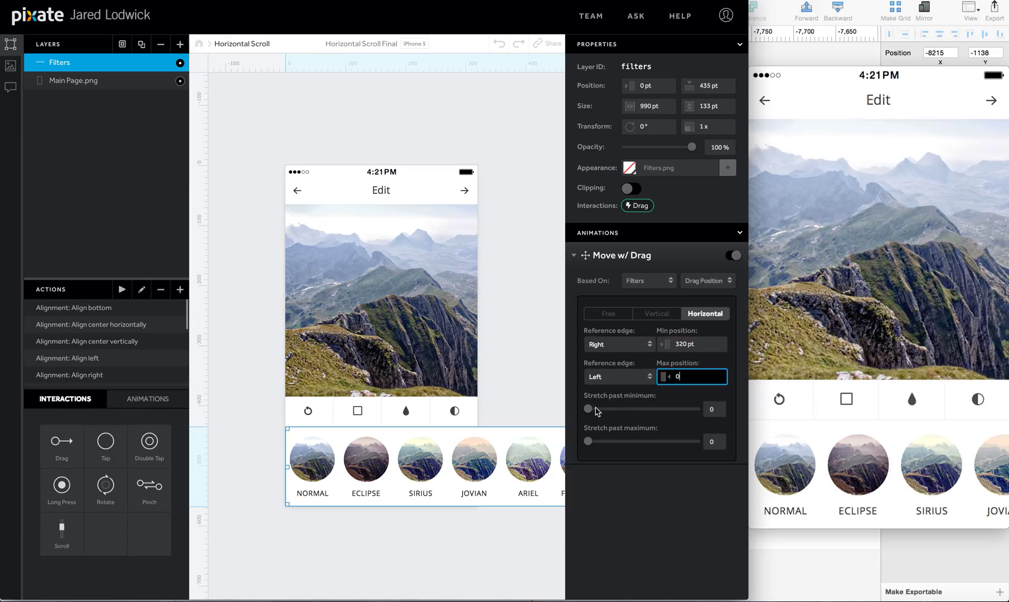
{"action": "left_click_drag", "start_coordinate": [589, 410], "coordinate": [610, 444]}
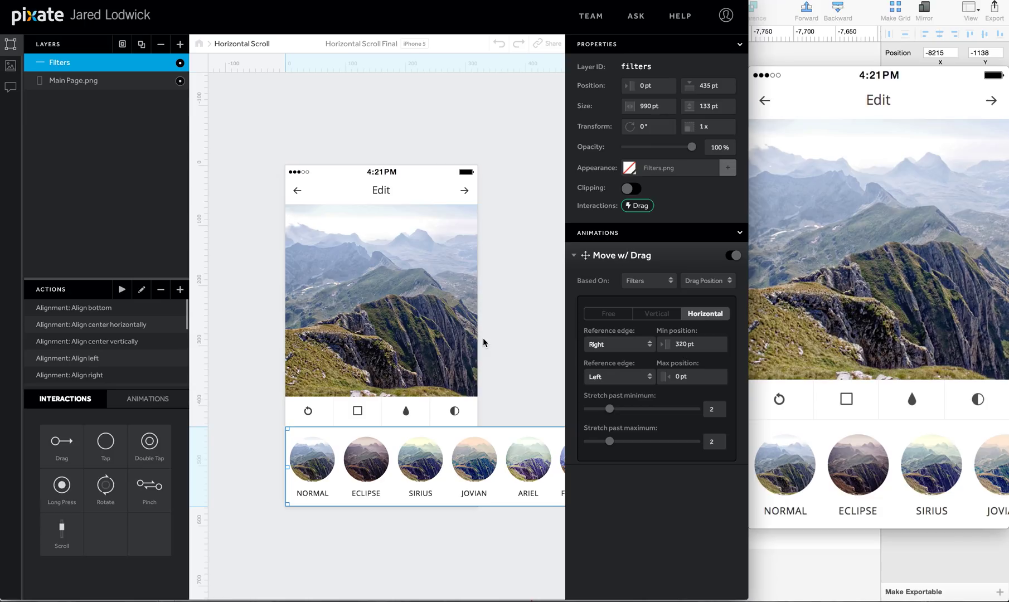
{"action": "left_click", "coordinate": [573, 255]}
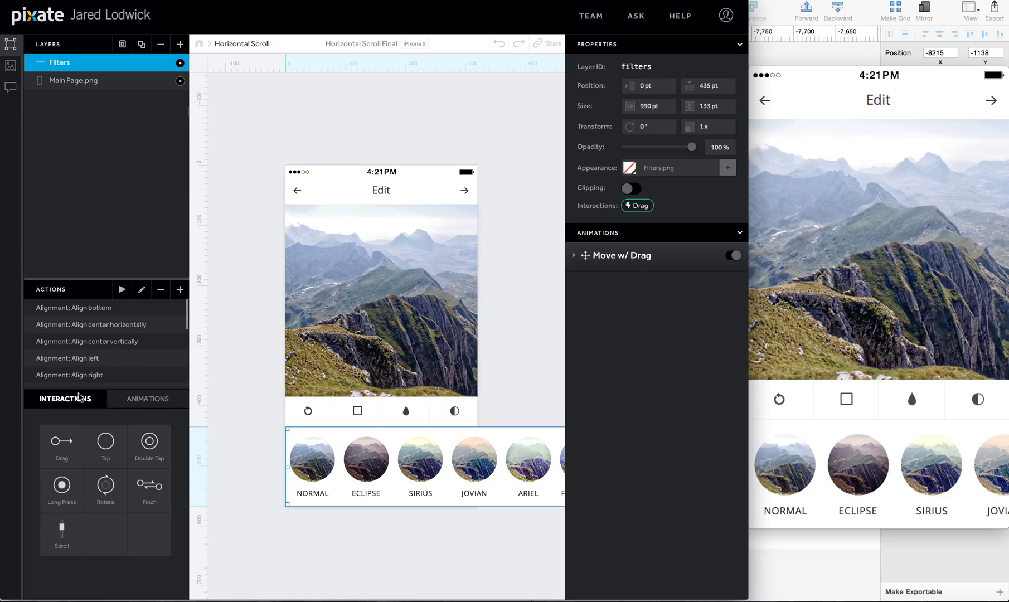
Step: Add a Move animation to the Filters layer, based on the Drag Release of Filters
{"action": "left_click", "coordinate": [132, 401]}
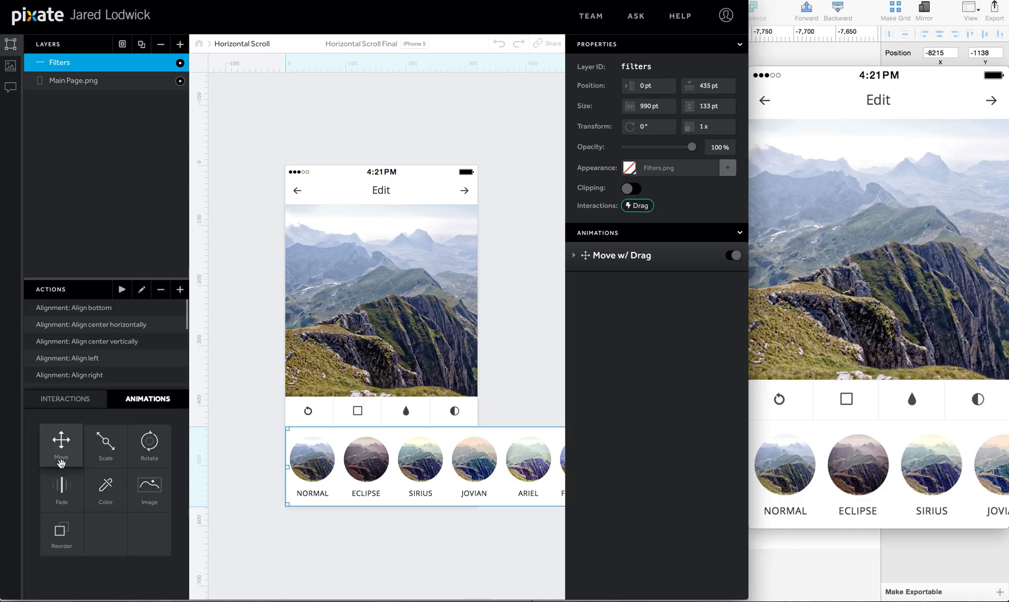
{"action": "left_click_drag", "start_coordinate": [61, 443], "coordinate": [56, 61]}
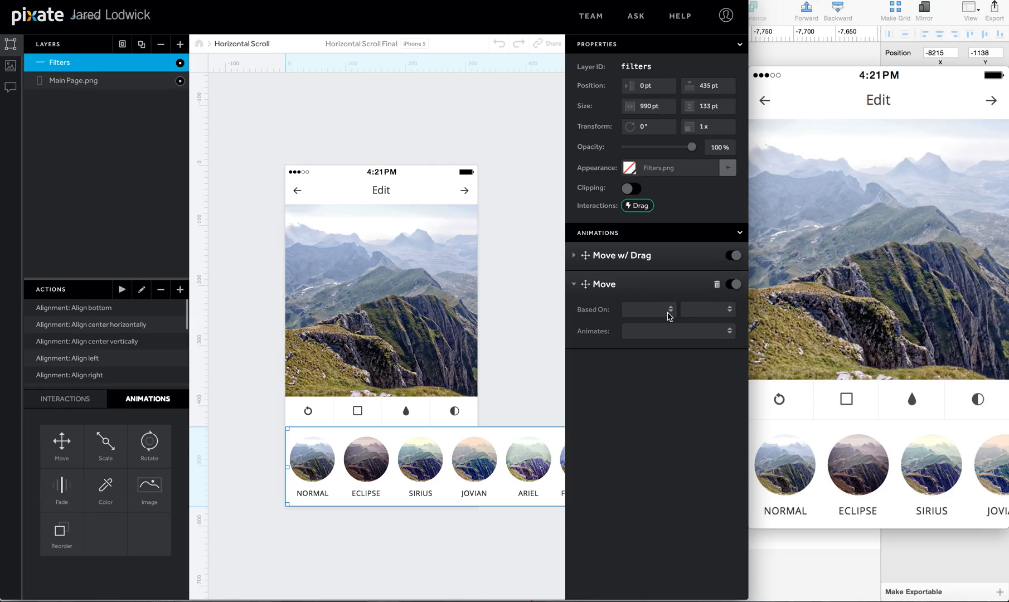
{"action": "left_click", "coordinate": [669, 309]}
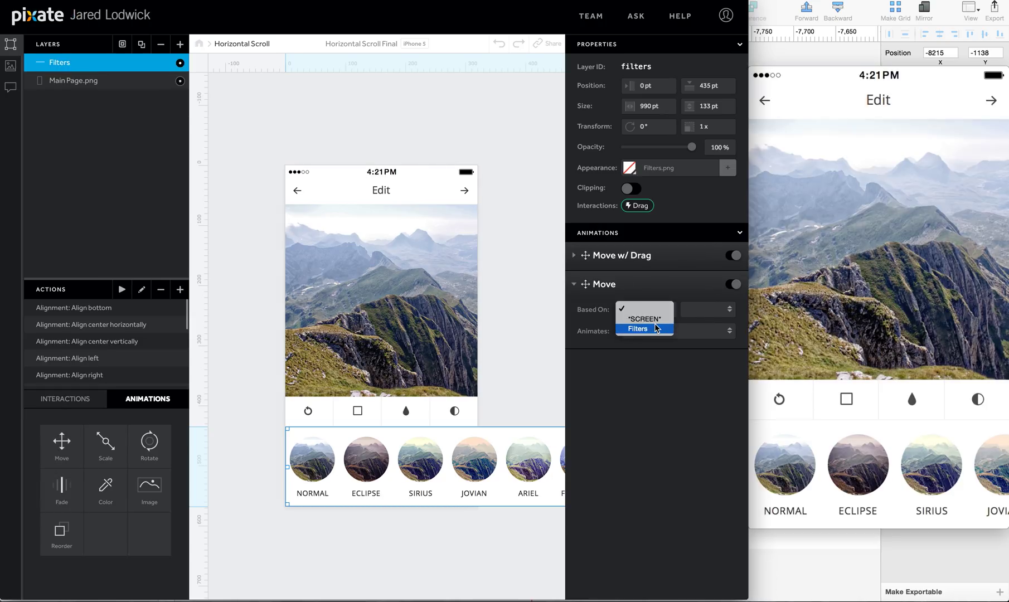
{"action": "left_click", "coordinate": [656, 328]}
{"action": "left_click", "coordinate": [699, 310]}
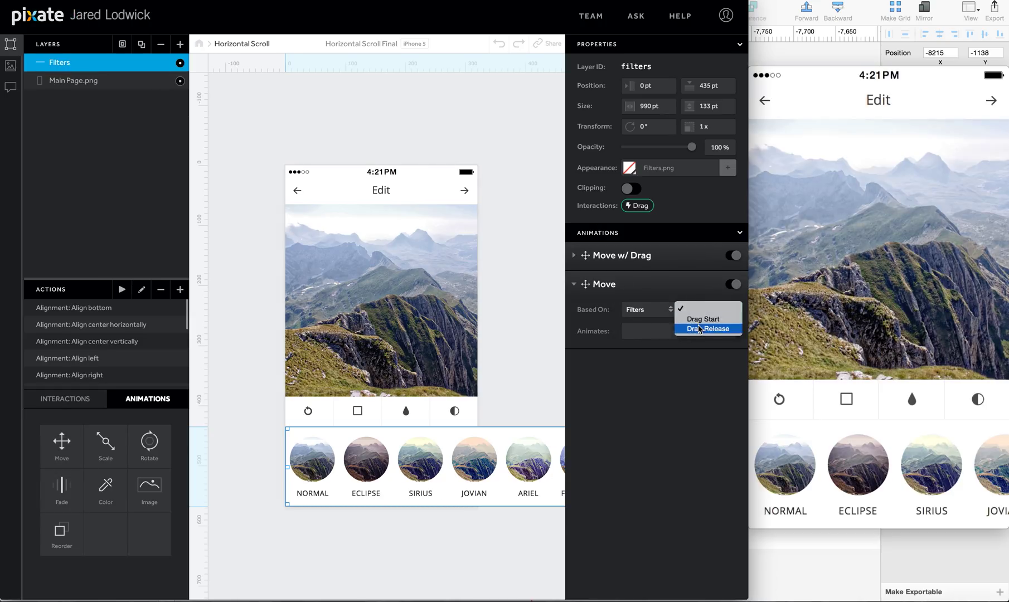
{"action": "left_click", "coordinate": [699, 329]}
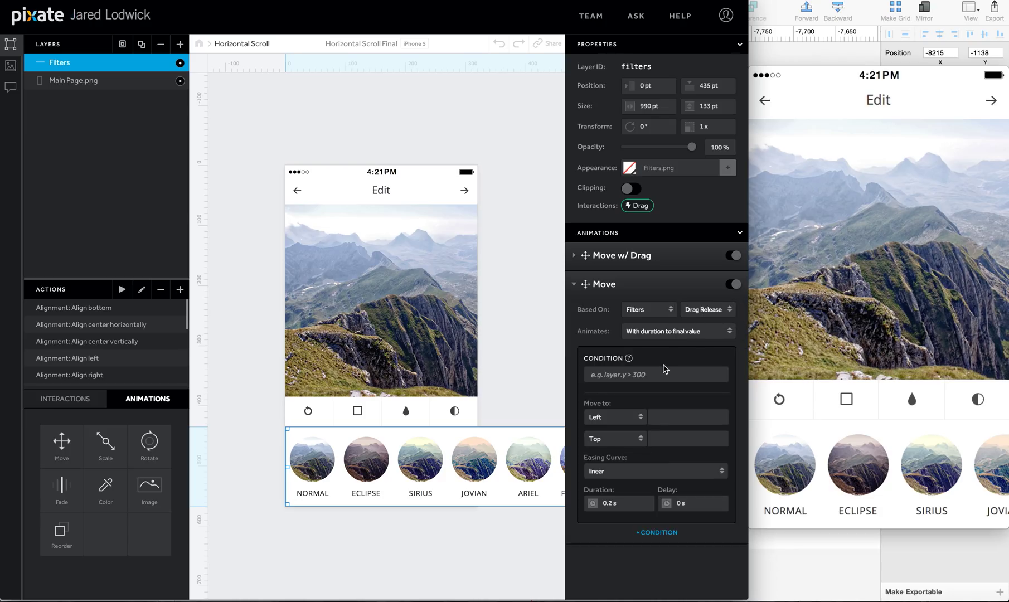
Step: Switch to Sketch and examine the guide's if, less-than and move-to positions over the Normal filter
{"action": "left_click", "coordinate": [845, 561]}
{"action": "left_click", "coordinate": [845, 561]}
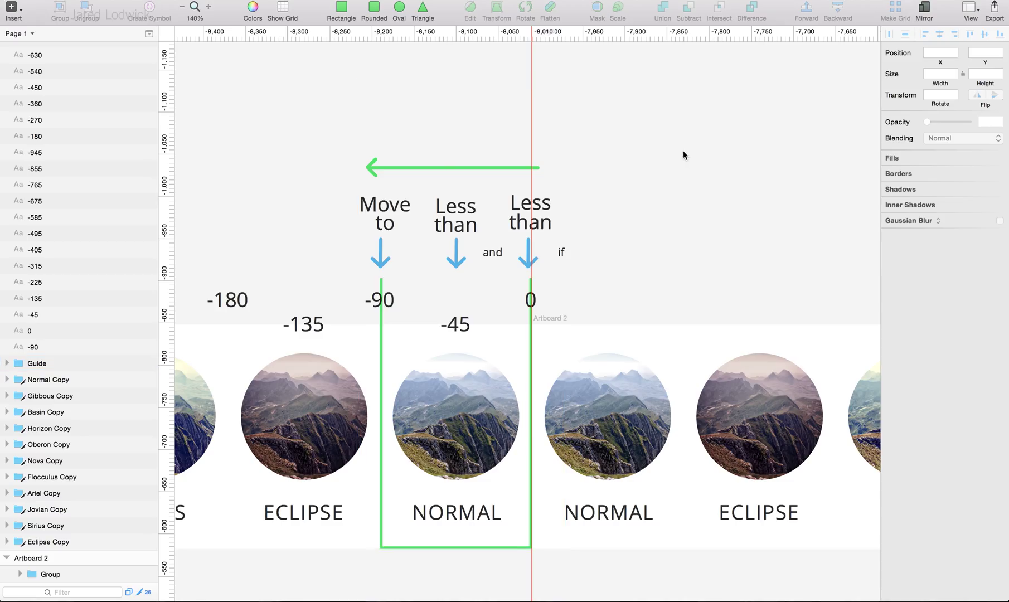
{"action": "scroll", "coordinate": [628, 398], "scroll_direction": "down", "scroll_amount": 5}
{"action": "scroll", "coordinate": [628, 398], "scroll_direction": "right", "scroll_amount": 3}
{"action": "scroll", "coordinate": [442, 337], "scroll_direction": "left", "scroll_amount": 3}
{"action": "scroll", "coordinate": [442, 334], "scroll_direction": "left", "scroll_amount": 3}
{"action": "scroll", "coordinate": [505, 330], "scroll_direction": "up", "scroll_amount": 5}
{"action": "scroll", "coordinate": [503, 322], "scroll_direction": "down", "scroll_amount": 2}
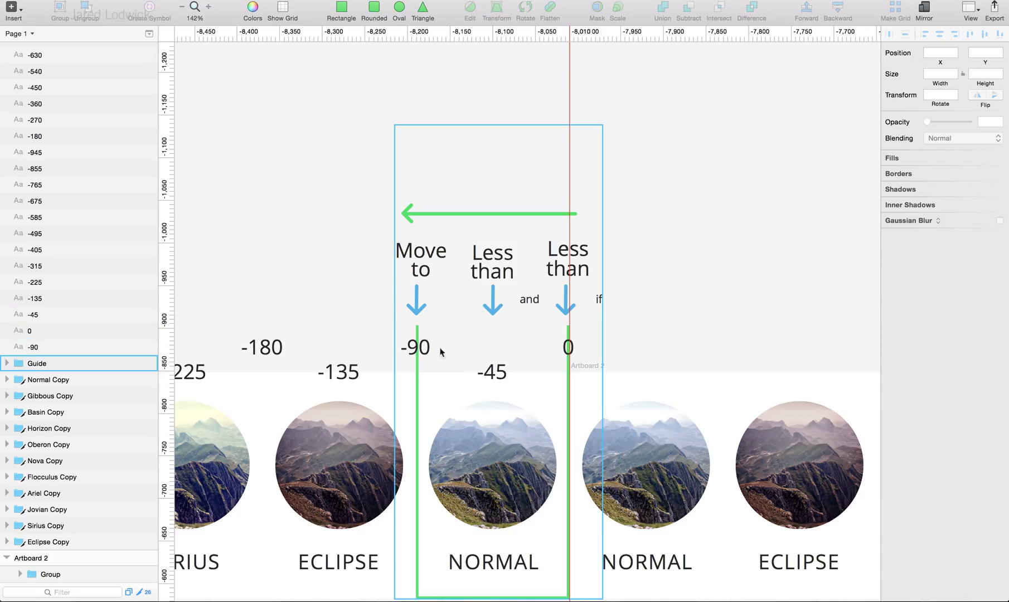
Step: Shift the Guide group one filter to the left so it spans the Eclipse filter from -90 to -180
{"action": "left_click", "coordinate": [473, 289]}
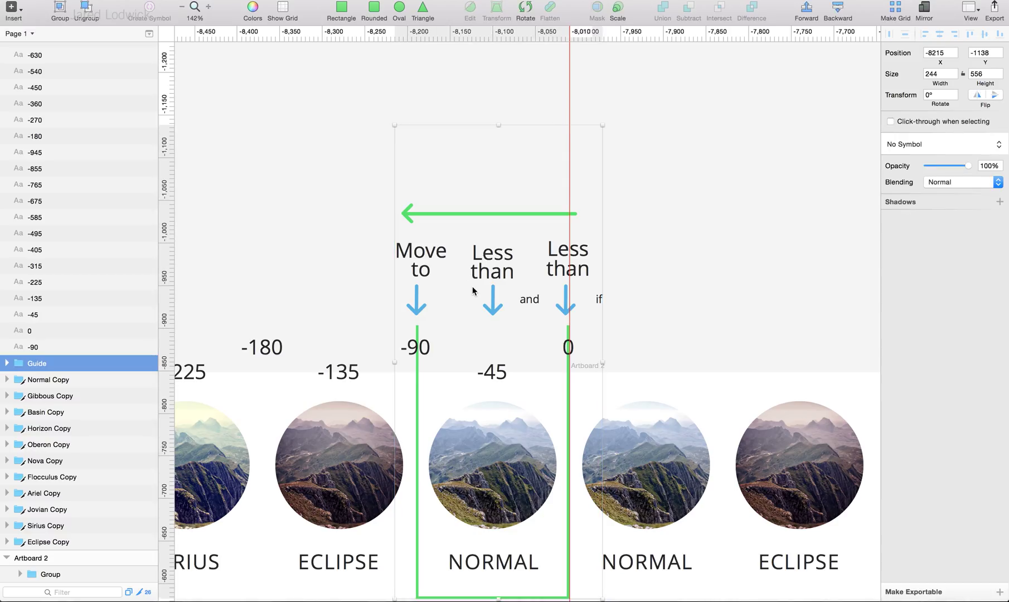
{"action": "key", "text": "super+x"}
{"action": "key", "text": "super+v"}
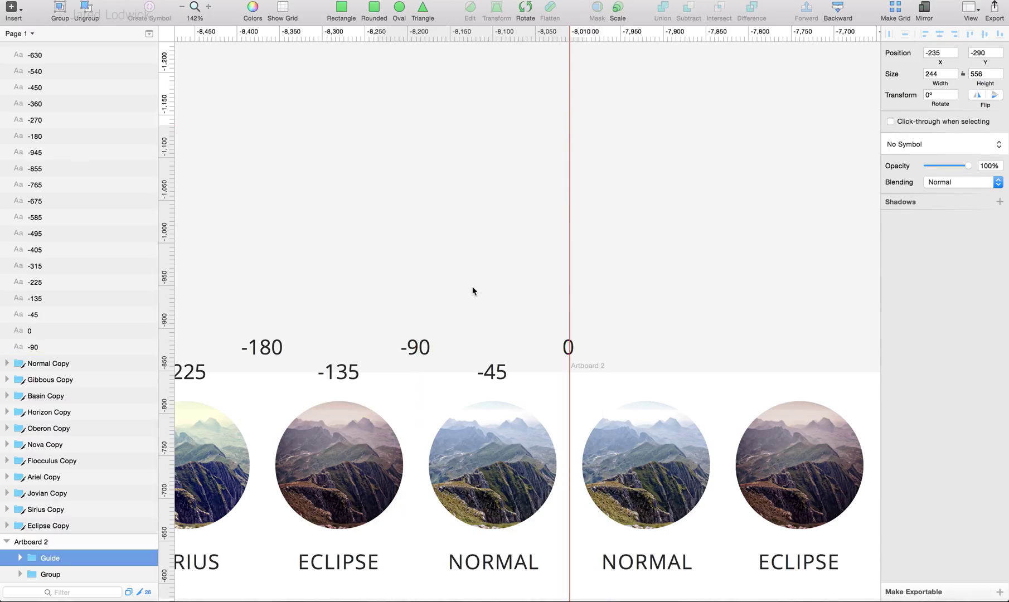
{"action": "key", "text": "shift+Left"}
{"action": "key", "text": "shift+Left"}
{"action": "key", "text": "shift+Left"}
{"action": "key", "text": "shift+Left"}
{"action": "key", "text": "shift+Left"}
{"action": "key", "text": "shift+Left"}
{"action": "key", "text": "shift+Left"}
{"action": "key", "text": "shift+Left"}
{"action": "key", "text": "shift+Left"}
{"action": "key", "text": "shift+Left"}
{"action": "key", "text": "shift+Left"}
{"action": "key", "text": "shift+Left"}
{"action": "key", "text": "shift+Left"}
{"action": "key", "text": "shift+Left"}
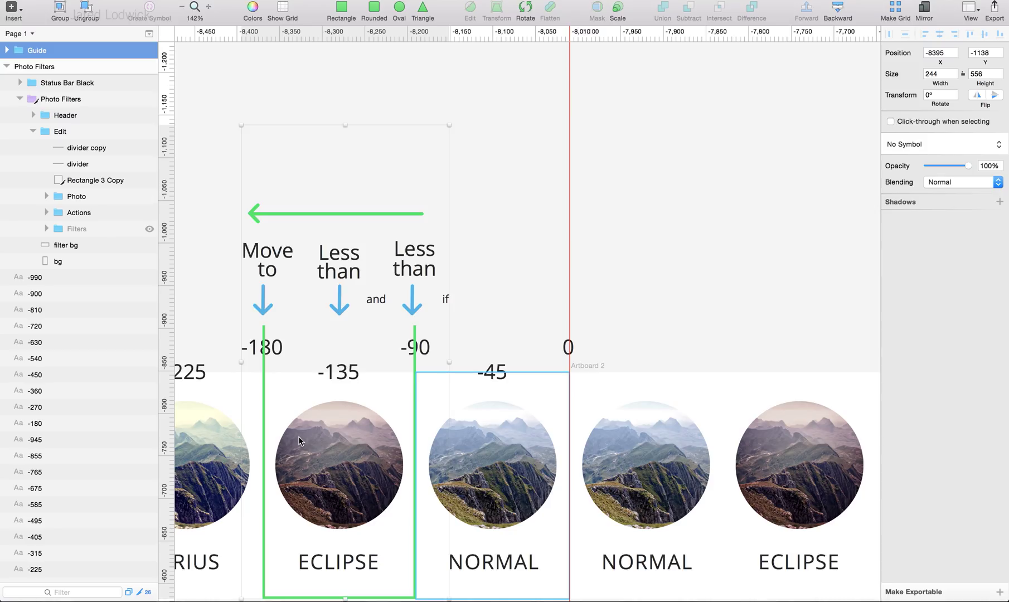
Step: Restore the Guide group to the Normal filter, spanning 0 to -90, and place it above Normal Copy in the layer order
{"action": "key", "text": "super+z"}
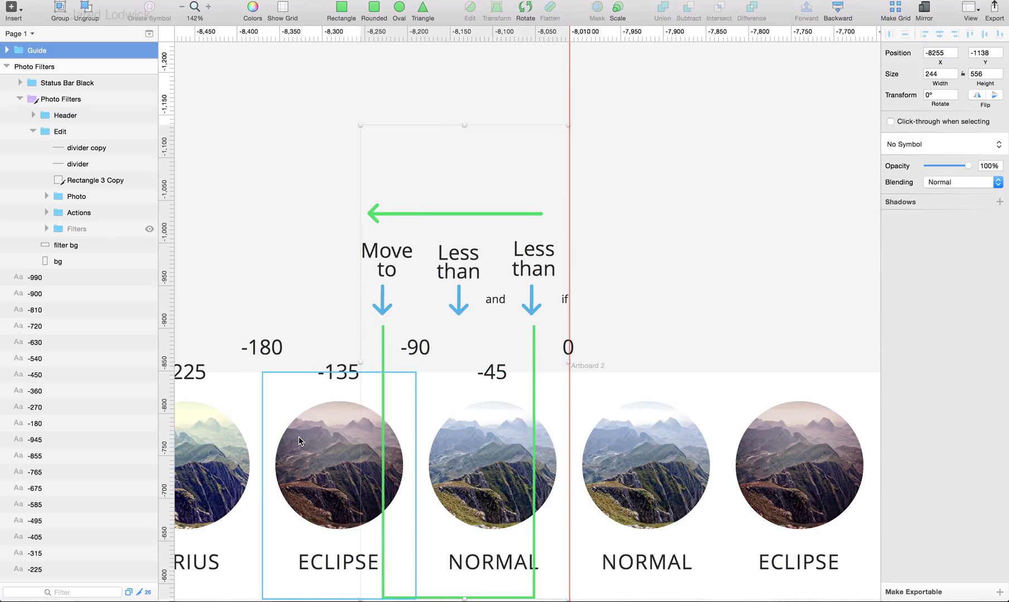
{"action": "key", "text": "super+z"}
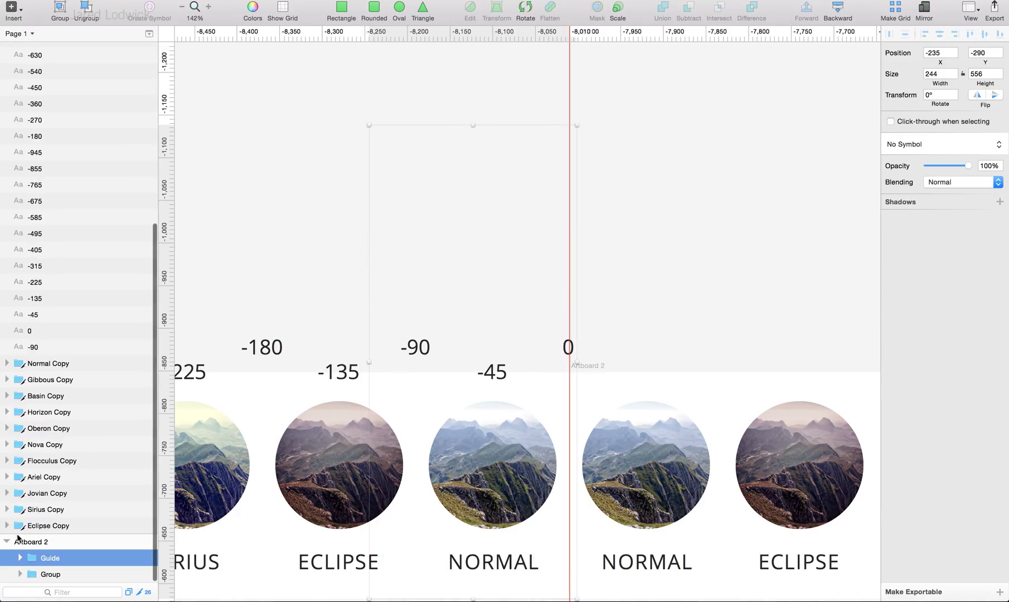
{"action": "left_click_drag", "start_coordinate": [47, 563], "coordinate": [19, 357]}
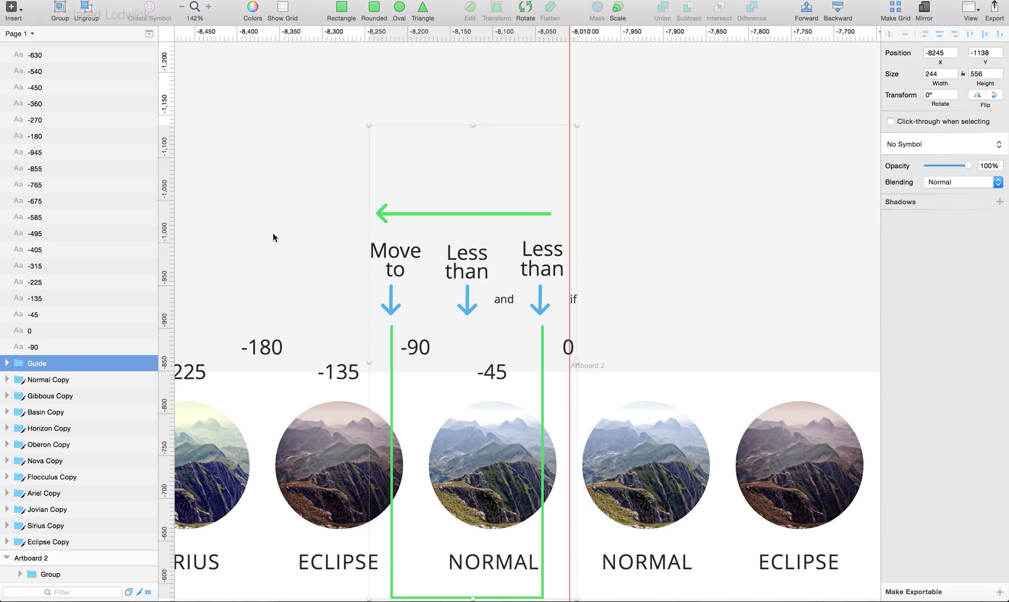
{"action": "key", "text": "super+z"}
{"action": "key", "text": "shift+Right"}
{"action": "key", "text": "shift+Right"}
{"action": "scroll", "coordinate": [66, 541], "scroll_direction": "up", "scroll_amount": 1}
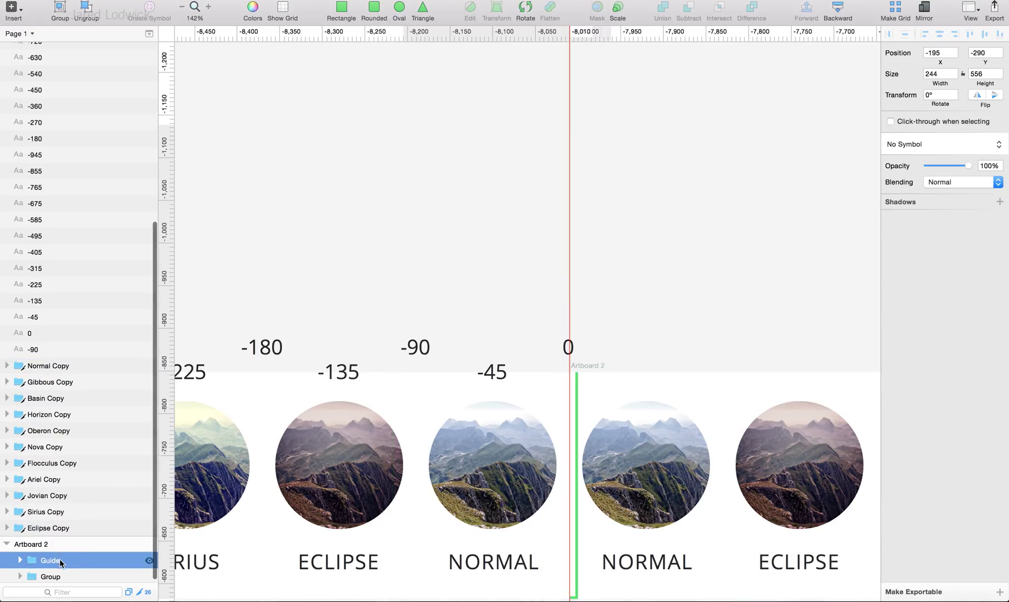
{"action": "left_click_drag", "start_coordinate": [63, 560], "coordinate": [46, 361]}
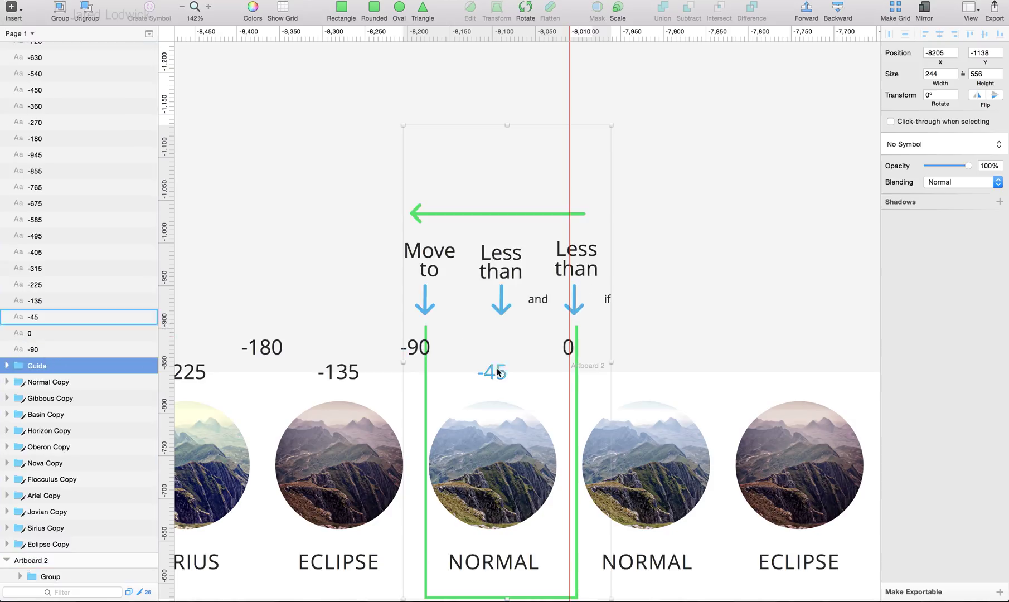
Step: Switch to Pixate and set the Drag Release Move's condition to "filters.x < 0 and filters.x < -45"
{"action": "key", "text": "super+Tab"}
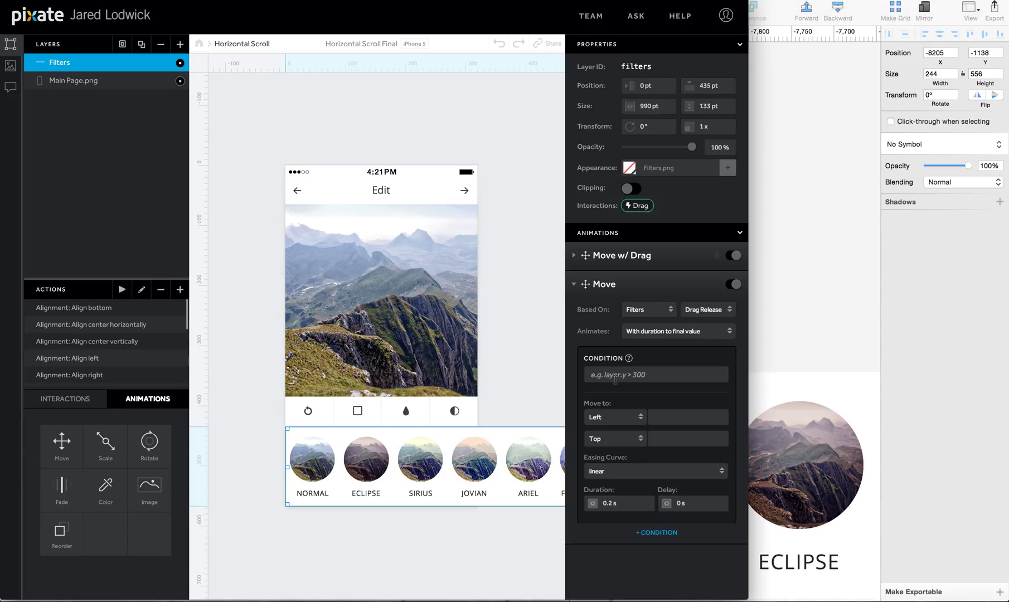
{"action": "left_click", "coordinate": [612, 375]}
{"action": "double_click", "coordinate": [633, 68]}
{"action": "left_click", "coordinate": [637, 374]}
{"action": "key", "text": "super+v"}
{"action": "type", "text": ".x"}
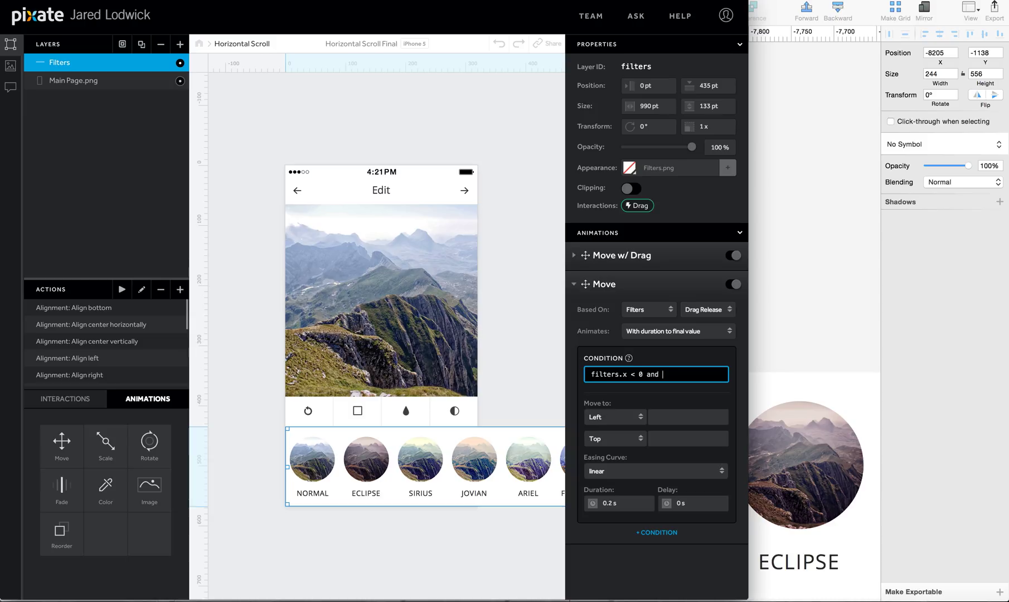
{"action": "type", "text": "filters.x < -45"}
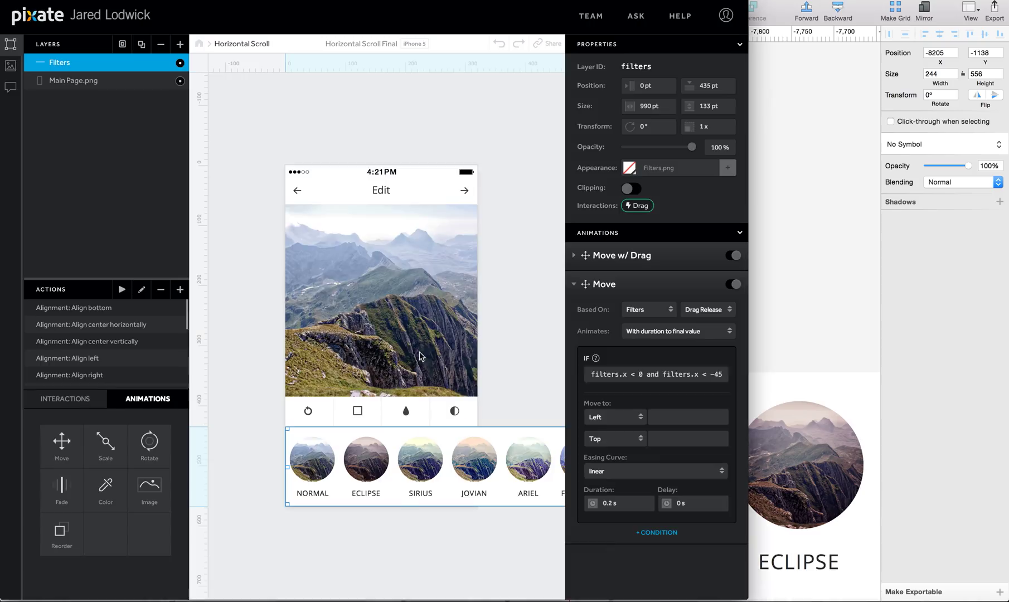
Step: Bring up the QuickTime Player device preview and set this Move's left-edge target to -90 pt
{"action": "key", "text": "super+a"}
{"action": "key", "text": "super+Tab"}
{"action": "key", "text": "super+Tab"}
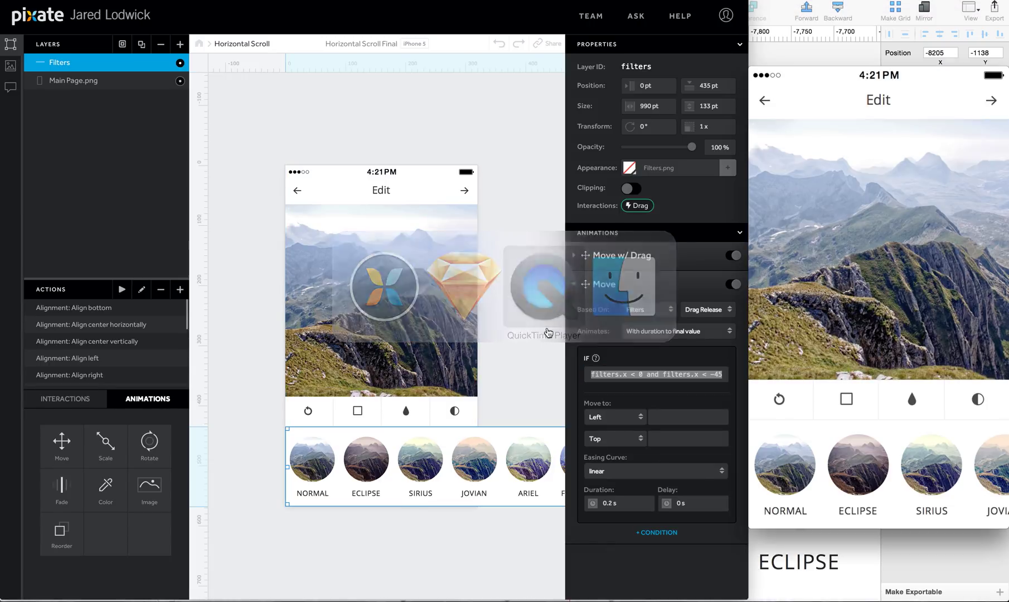
{"action": "key", "text": "super+Tab"}
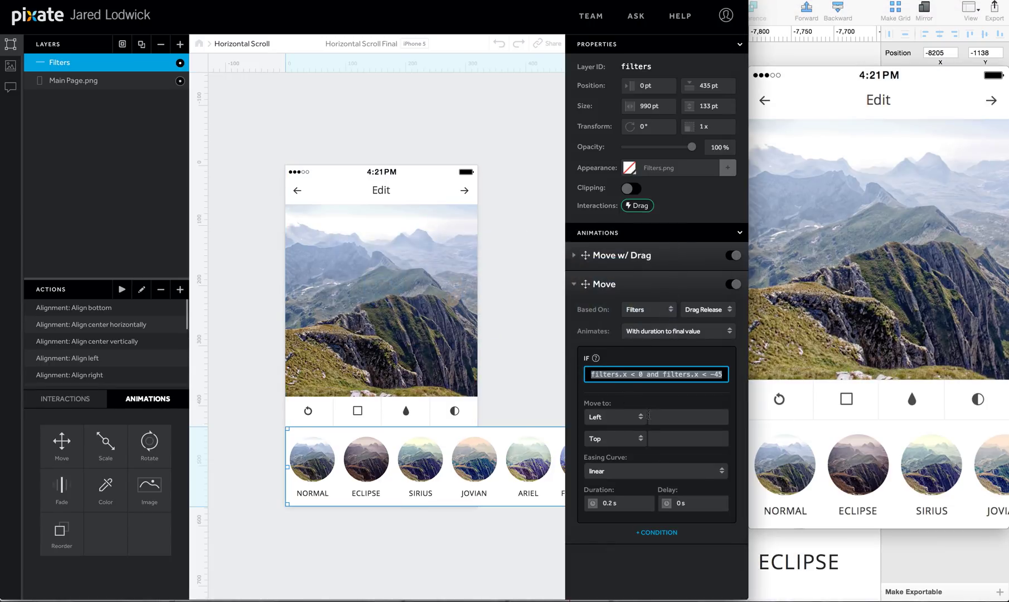
{"action": "left_click", "coordinate": [667, 416]}
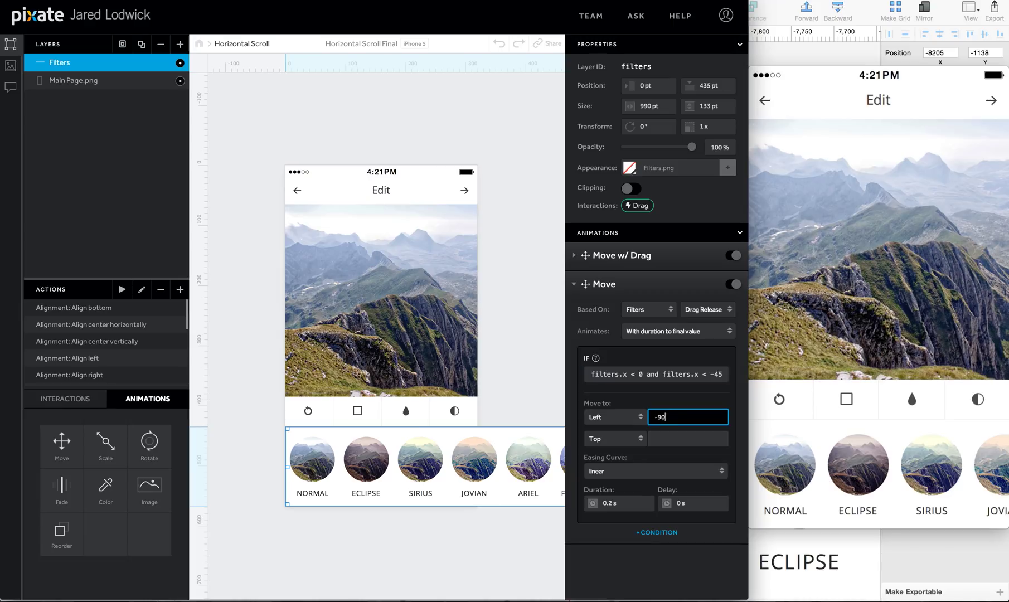
{"action": "type", "text": "-90"}
{"action": "left_click", "coordinate": [603, 560]}
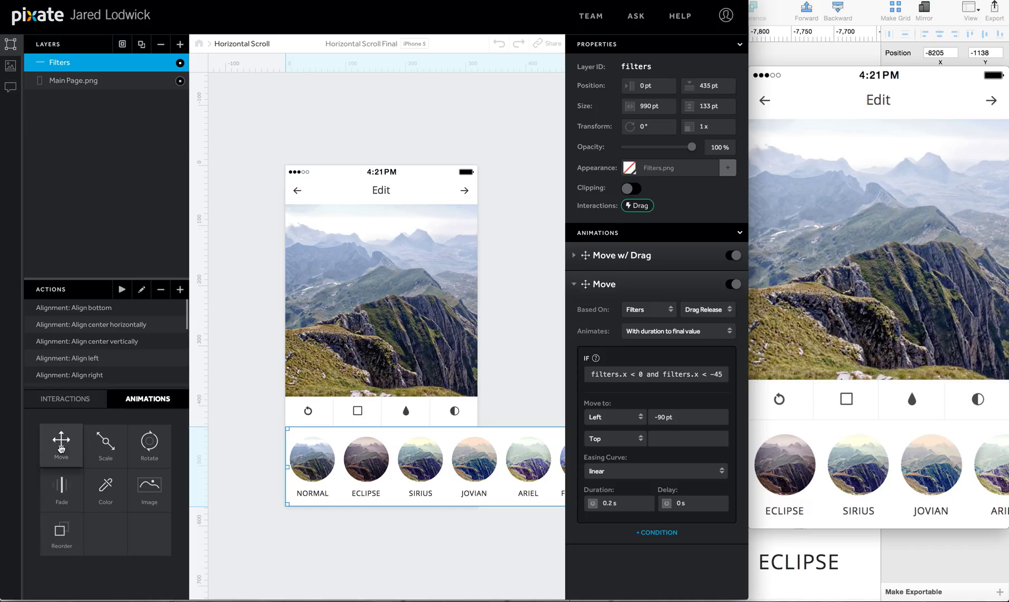
Step: Add a second snapping Move animation to the Filters layer, based on the Drag Release of Filters
{"action": "left_click_drag", "start_coordinate": [62, 446], "coordinate": [62, 65]}
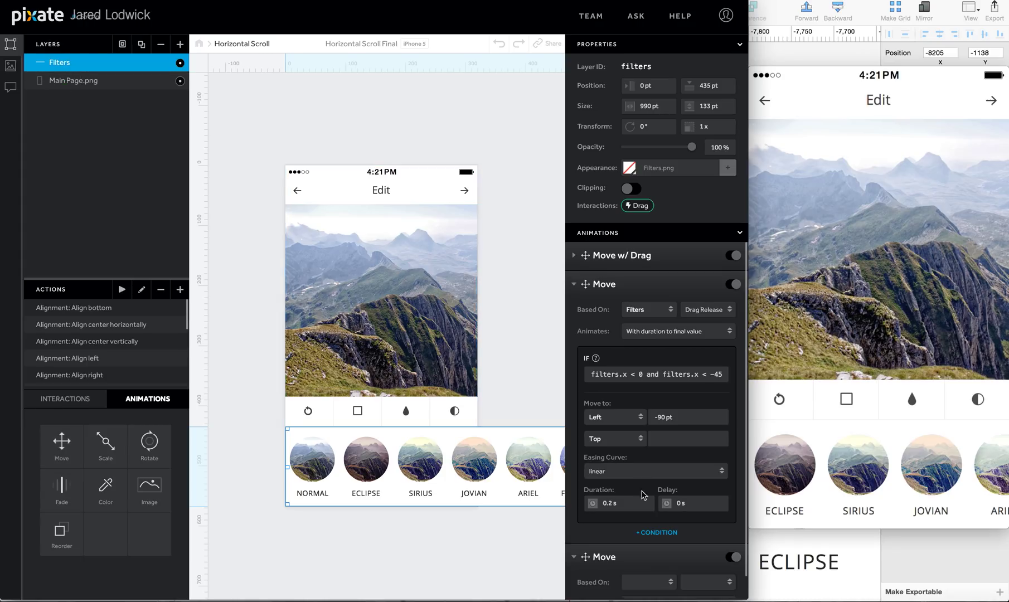
{"action": "scroll", "coordinate": [665, 564], "scroll_direction": "down", "scroll_amount": 2}
{"action": "left_click", "coordinate": [665, 561]}
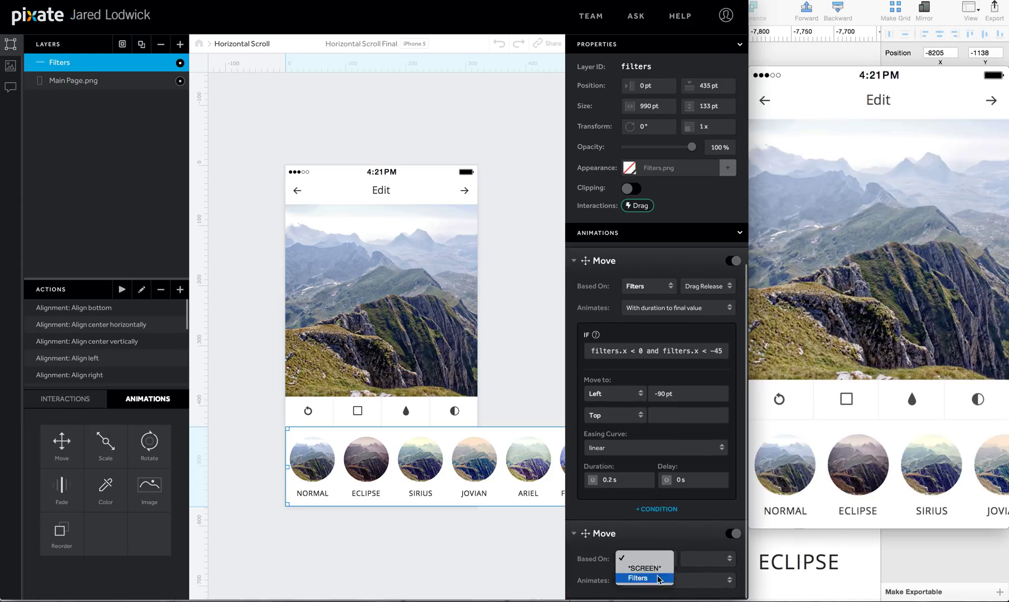
{"action": "left_click", "coordinate": [658, 578]}
{"action": "left_click", "coordinate": [703, 559]}
{"action": "left_click", "coordinate": [704, 580]}
{"action": "scroll", "coordinate": [703, 581], "scroll_direction": "down", "scroll_amount": 2}
{"action": "scroll", "coordinate": [704, 582], "scroll_direction": "down", "scroll_amount": 5}
Step: Switch to Sketch and restore the Guide group to the Eclipse filter so it spans -90 to -180
{"action": "key", "text": "super+Tab"}
{"action": "scroll", "coordinate": [459, 238], "scroll_direction": "left", "scroll_amount": 3}
{"action": "scroll", "coordinate": [459, 234], "scroll_direction": "left", "scroll_amount": 8}
{"action": "key", "text": "super+z"}
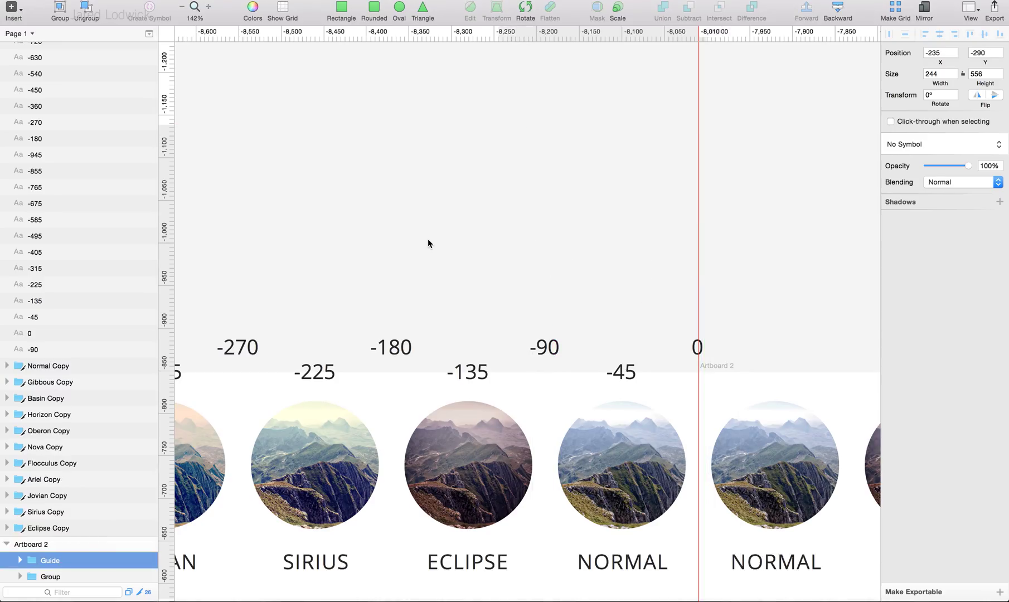
{"action": "key", "text": "super+z"}
{"action": "key", "text": "super+z"}
{"action": "key", "text": "super+z"}
{"action": "key", "text": "super+z"}
{"action": "key", "text": "super+z"}
{"action": "key", "text": "super+z"}
{"action": "key", "text": "super+z"}
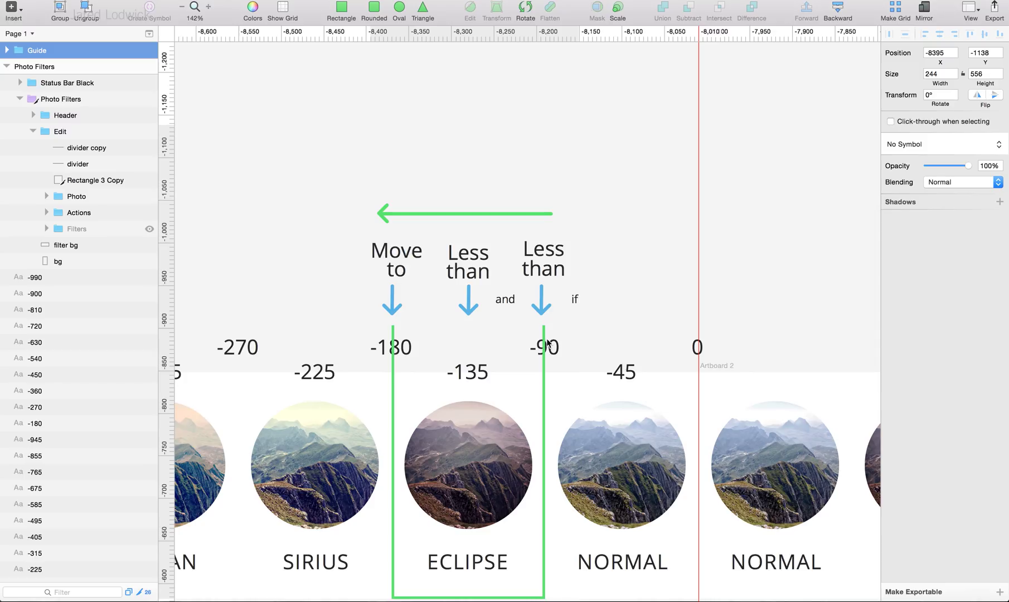
{"action": "left_click", "coordinate": [547, 350]}
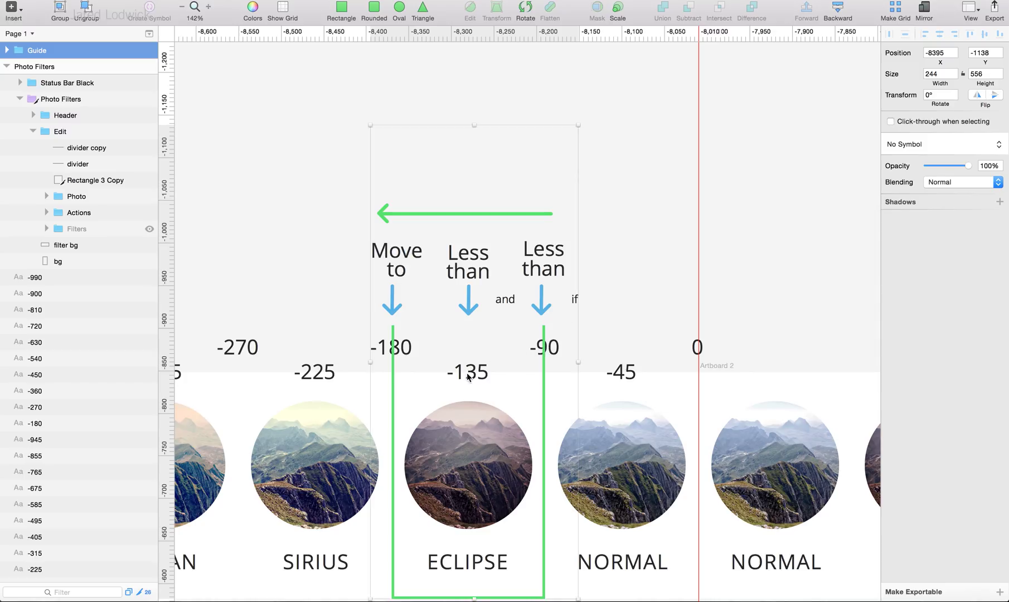
Step: Switch to Pixate, copy the first snapping Move's condition into the new Move and change it to "filters.x < -90 and filters.x < -135"
{"action": "key", "text": "super+Tab"}
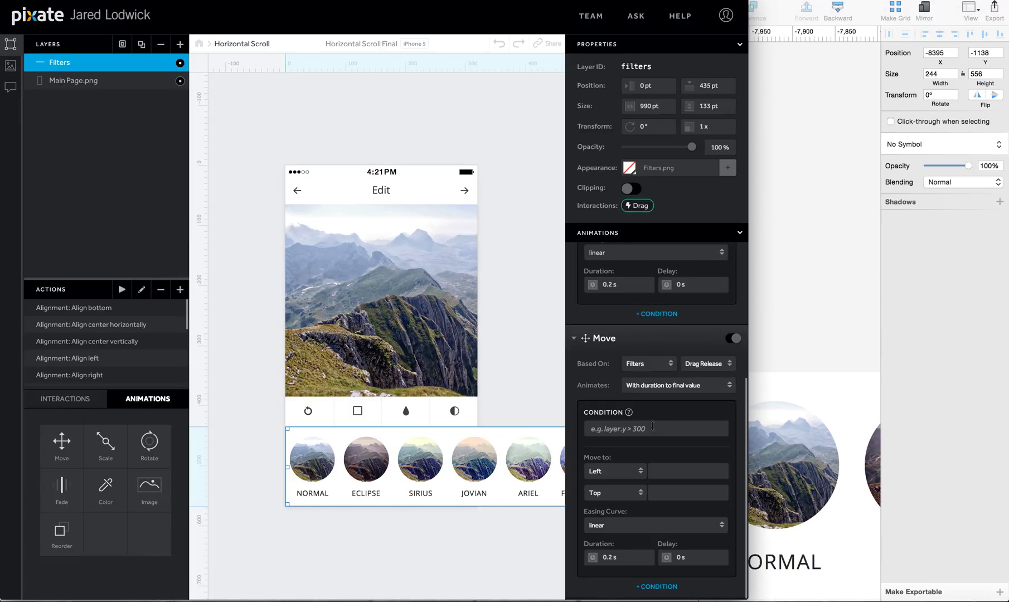
{"action": "scroll", "coordinate": [650, 337], "scroll_direction": "up", "scroll_amount": 5}
{"action": "left_click", "coordinate": [649, 361]}
{"action": "key", "text": "ctrl+c"}
{"action": "scroll", "coordinate": [644, 443], "scroll_direction": "down", "scroll_amount": 5}
{"action": "left_click", "coordinate": [643, 430]}
{"action": "key", "text": "ctrl+v"}
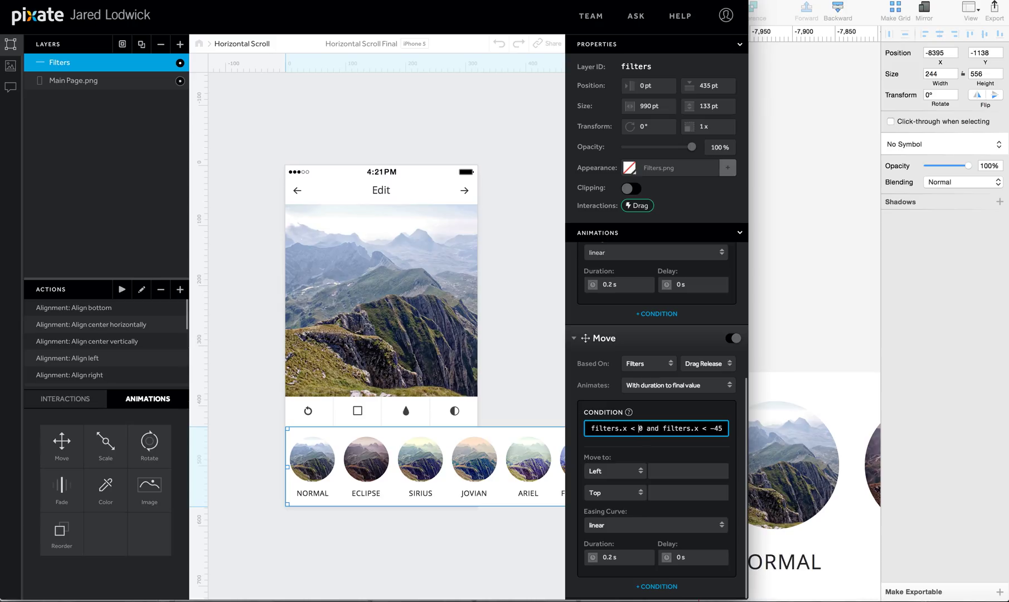
{"action": "type", "text": "-9"}
{"action": "scroll", "coordinate": [662, 435], "scroll_direction": "right", "scroll_amount": 2}
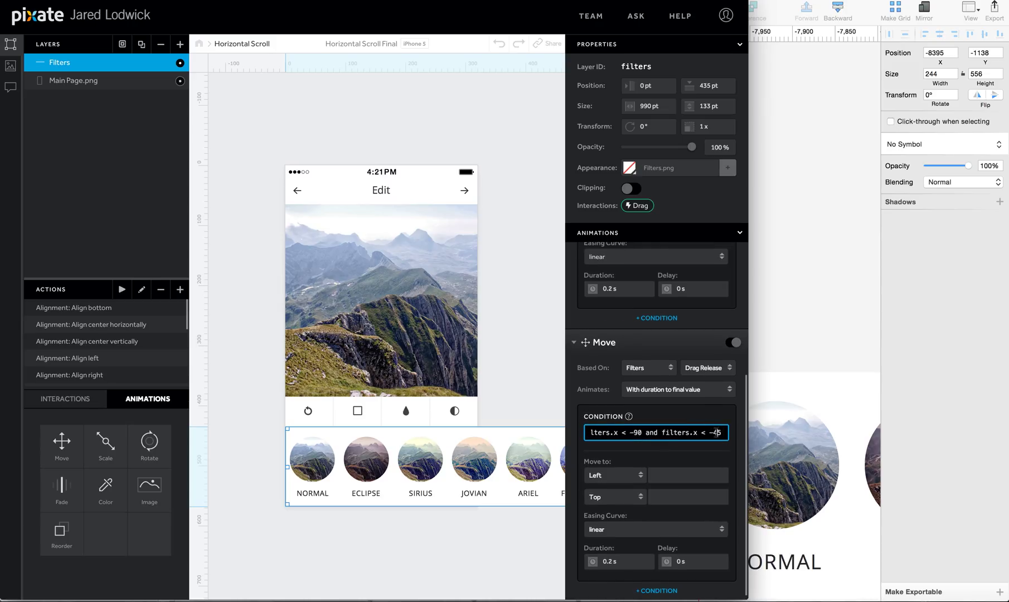
{"action": "left_click", "coordinate": [716, 432]}
{"action": "key", "text": "BackSpace"}
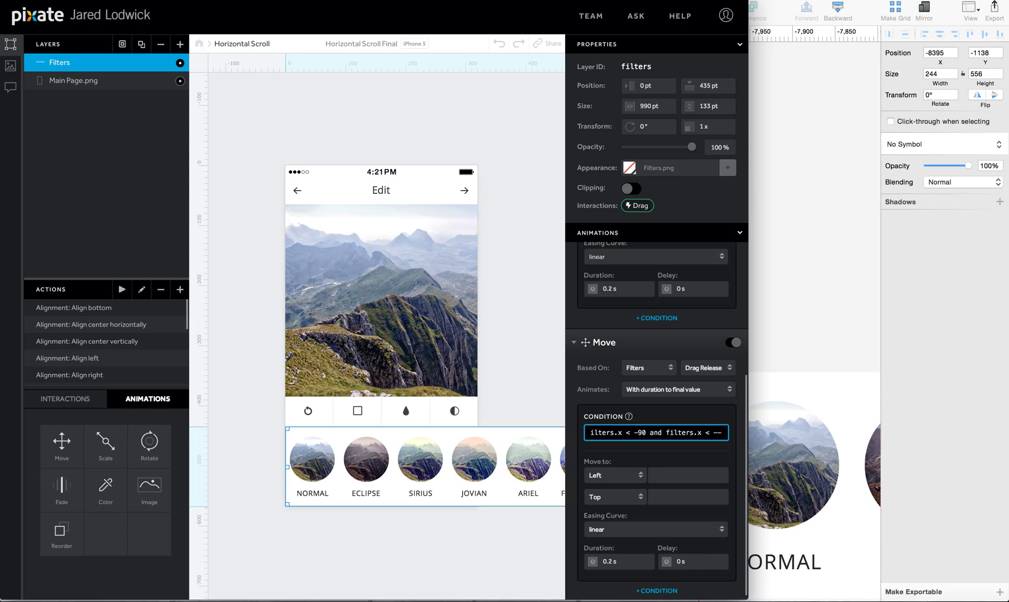
{"action": "type", "text": "135"}
Step: Check the guide's move-to position in Sketch, set the new Move's left-edge target to -180 pt, and bring up the device preview
{"action": "left_click", "coordinate": [678, 475]}
{"action": "key", "text": "super+Tab"}
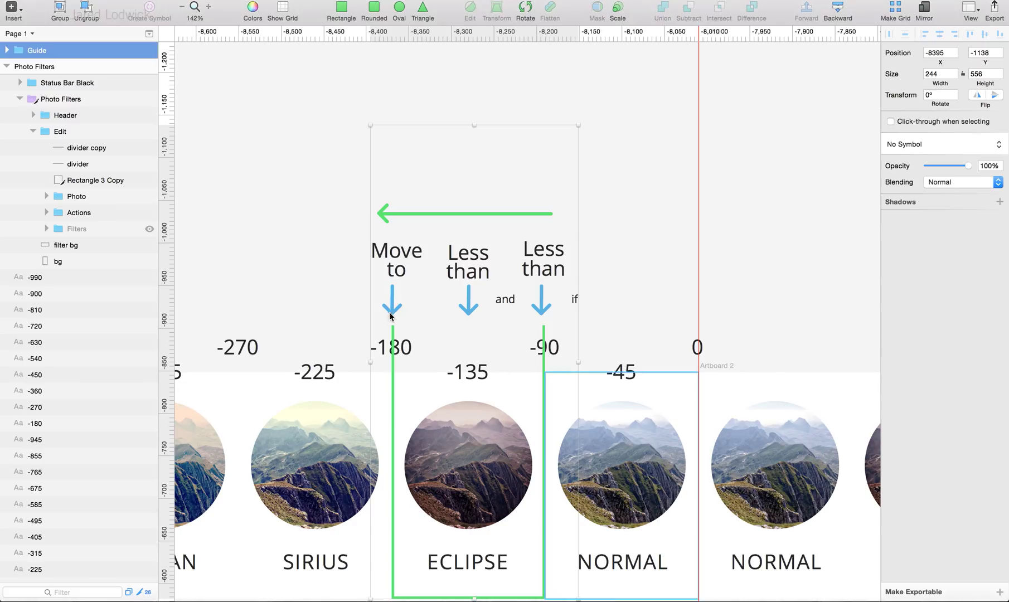
{"action": "key", "text": "super+Tab"}
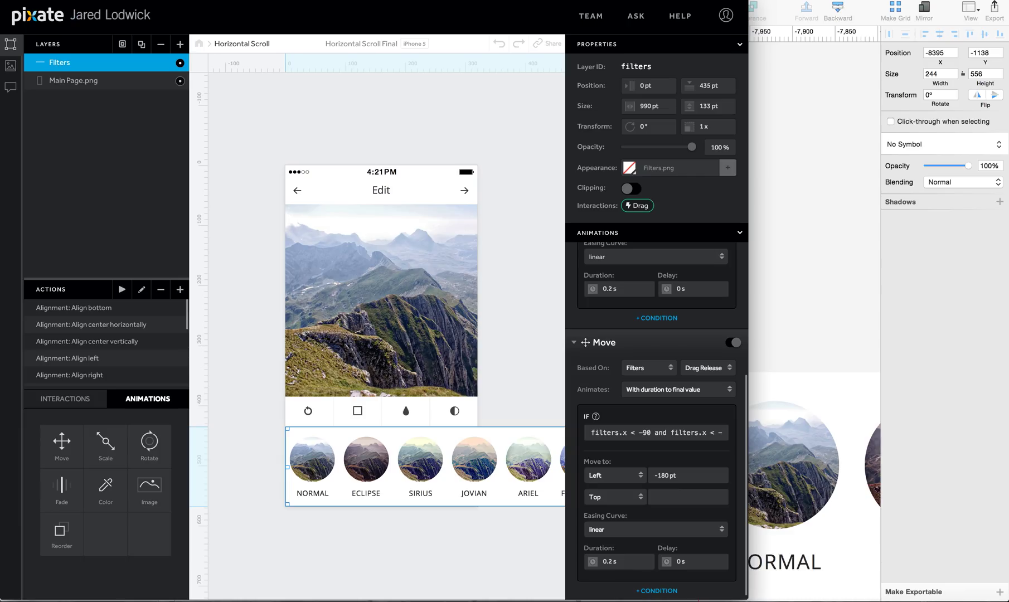
{"action": "key", "text": "super+Tab"}
{"action": "key", "text": "super+Tab"}
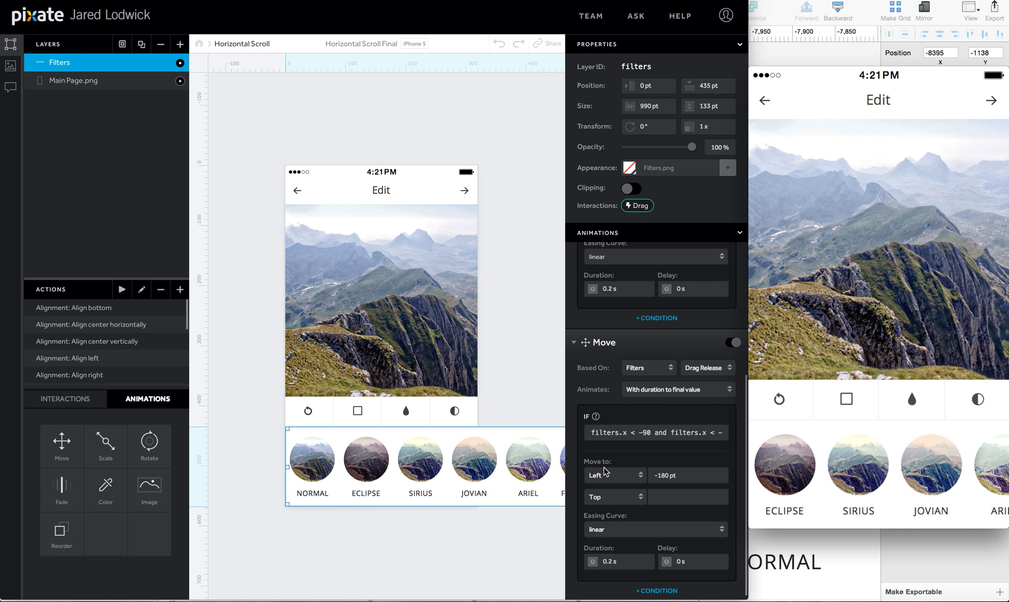
Step: Switch to Sketch and shift the Guide group one filter further so it spans the Sirius filter from -180 to -270
{"action": "key", "text": "super+Tab"}
{"action": "key", "text": "super+Tab"}
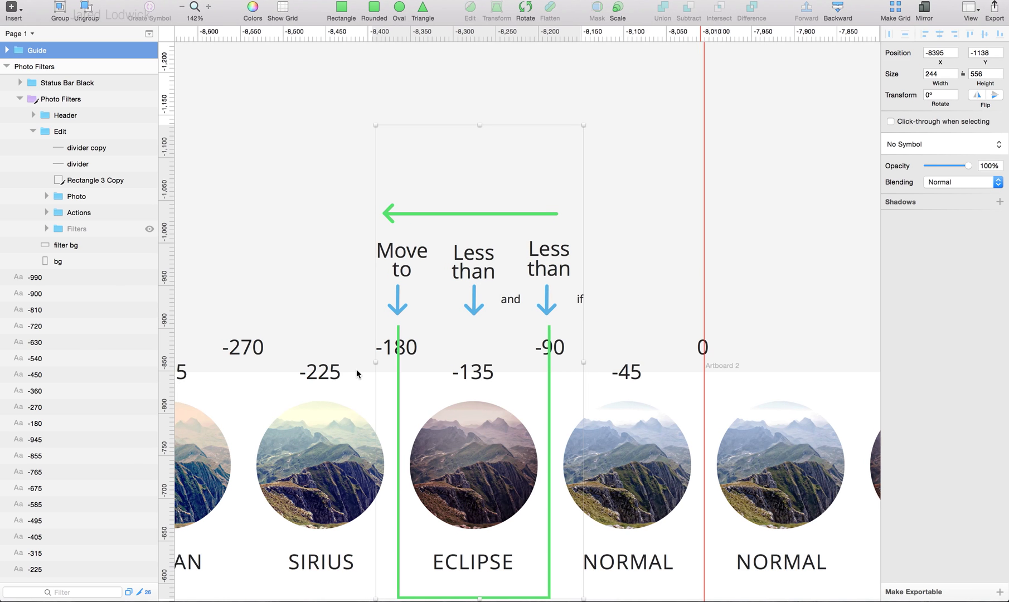
{"action": "scroll", "coordinate": [356, 372], "scroll_direction": "left", "scroll_amount": 5}
{"action": "scroll", "coordinate": [357, 372], "scroll_direction": "down", "scroll_amount": 4}
{"action": "key", "text": "shift+Left"}
{"action": "key", "text": "shift+Left"}
{"action": "key", "text": "shift+Left"}
{"action": "key", "text": "shift+Left"}
{"action": "key", "text": "shift+Left"}
{"action": "key", "text": "shift+Left"}
{"action": "key", "text": "shift+Left"}
{"action": "key", "text": "shift+Left"}
{"action": "key", "text": "shift+Left"}
{"action": "key", "text": "shift+Left"}
{"action": "key", "text": "shift+Left"}
{"action": "key", "text": "shift+Left"}
{"action": "key", "text": "shift+Left"}
{"action": "key", "text": "shift+Left"}
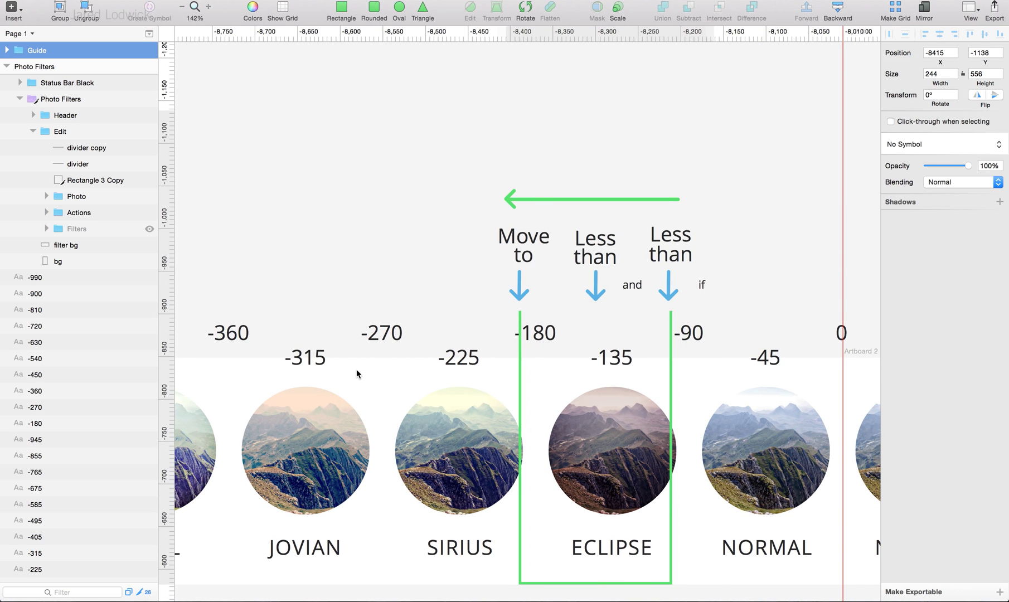
{"action": "key", "text": "shift+Left"}
{"action": "key", "text": "shift+Left"}
{"action": "key", "text": "shift+Left"}
{"action": "key", "text": "shift+Left"}
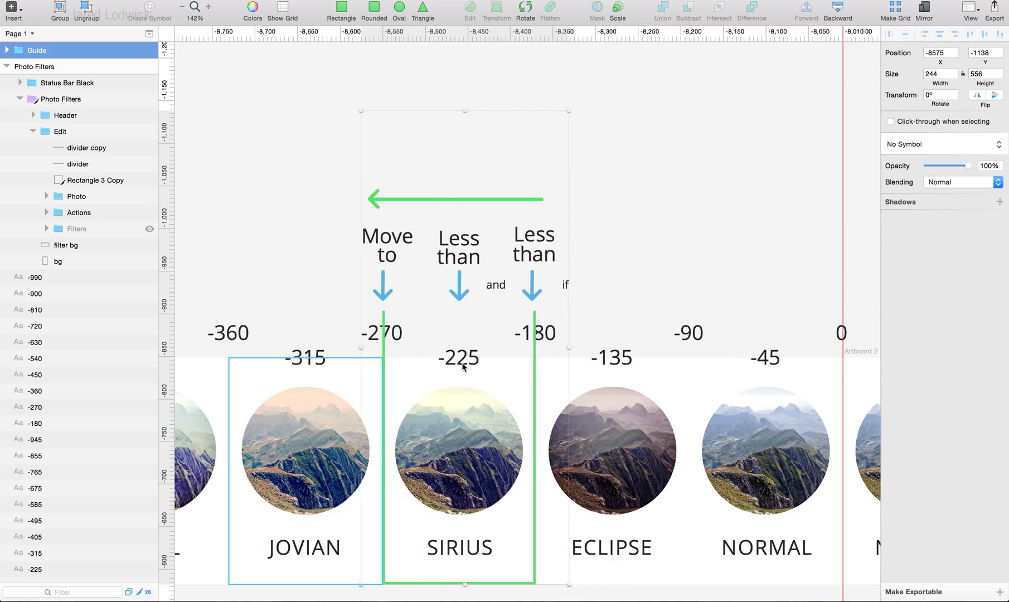
Step: Switch to Pixate and copy the whole condition of the Move that targets -180 pt
{"action": "key", "text": "super+Tab"}
{"action": "key", "text": "super+Tab"}
{"action": "key", "text": "super+Tab"}
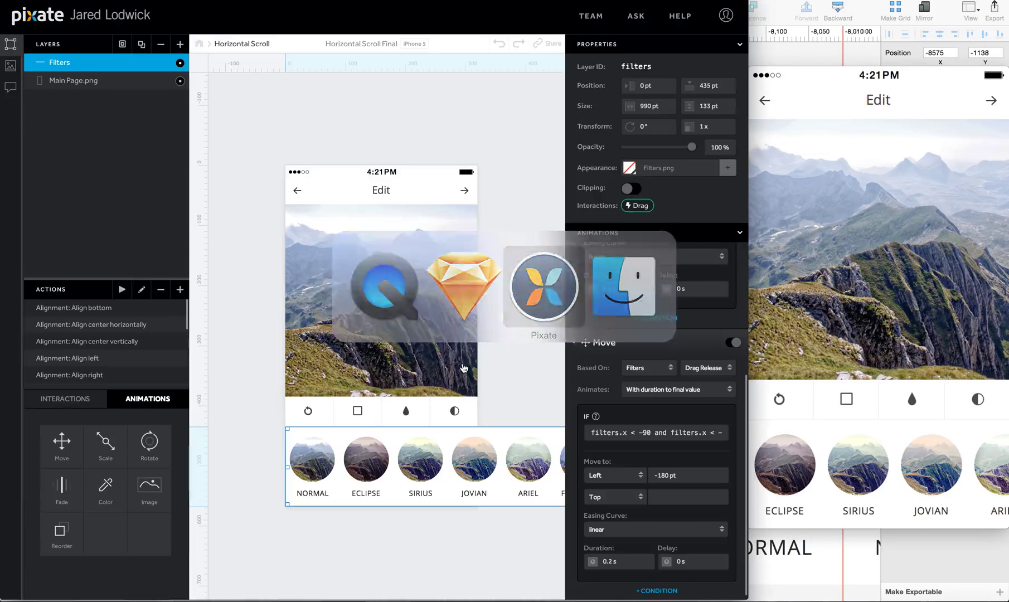
{"action": "left_click", "coordinate": [651, 428]}
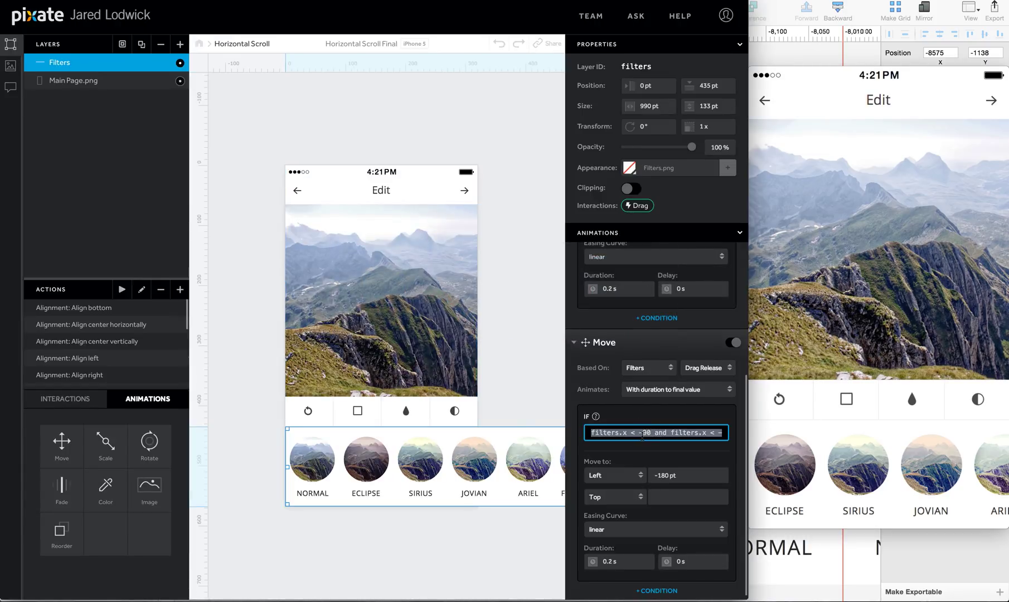
{"action": "scroll", "coordinate": [662, 490], "scroll_direction": "down", "scroll_amount": 1}
Step: Add a third snapping Move animation to the Filters layer, based on the Drag Release of Filters
{"action": "left_click_drag", "start_coordinate": [61, 443], "coordinate": [77, 61]}
{"action": "scroll", "coordinate": [649, 456], "scroll_direction": "down", "scroll_amount": 3}
{"action": "left_click", "coordinate": [649, 558]}
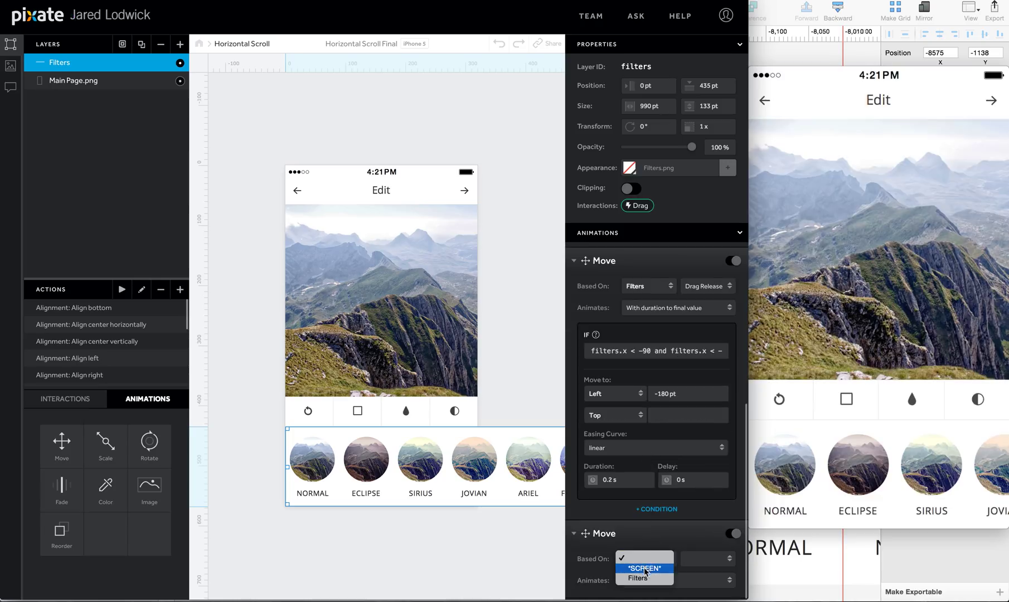
{"action": "left_click", "coordinate": [644, 580]}
{"action": "left_click", "coordinate": [705, 558]}
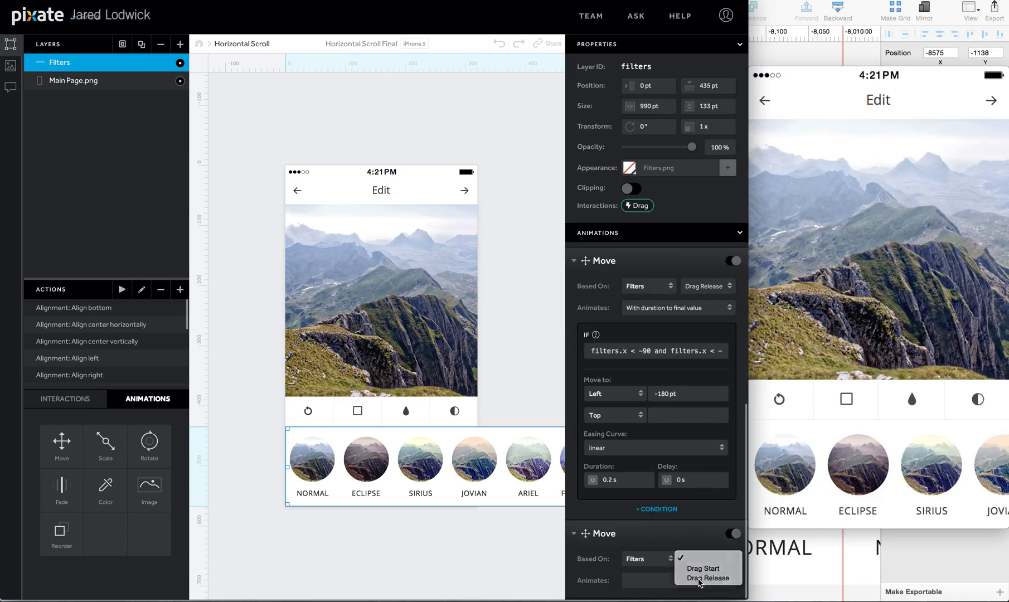
{"action": "left_click", "coordinate": [703, 580]}
{"action": "scroll", "coordinate": [653, 463], "scroll_direction": "down", "scroll_amount": 5}
Step: Paste the copied condition into the third Move animation and change its first bound to -180
{"action": "left_click", "coordinate": [653, 463]}
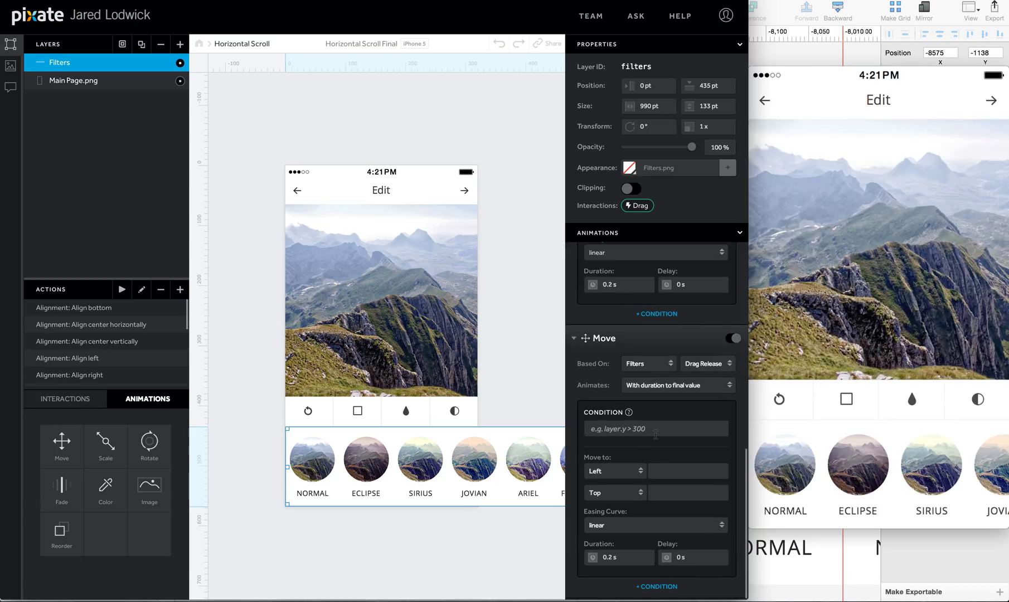
{"action": "left_click", "coordinate": [654, 429]}
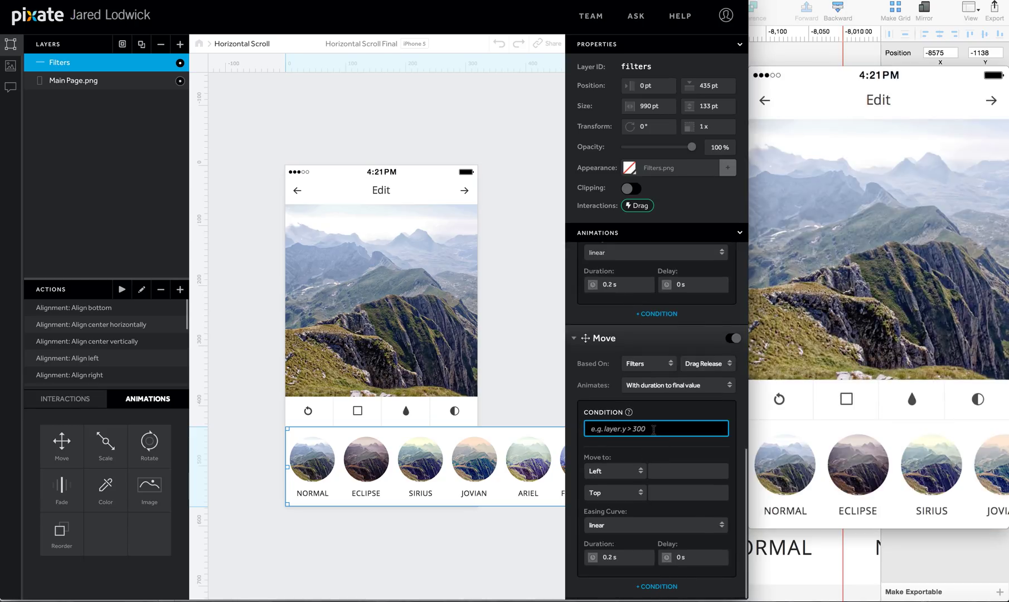
{"action": "type", "text": "filters.x < -90 and filters.x < -135"}
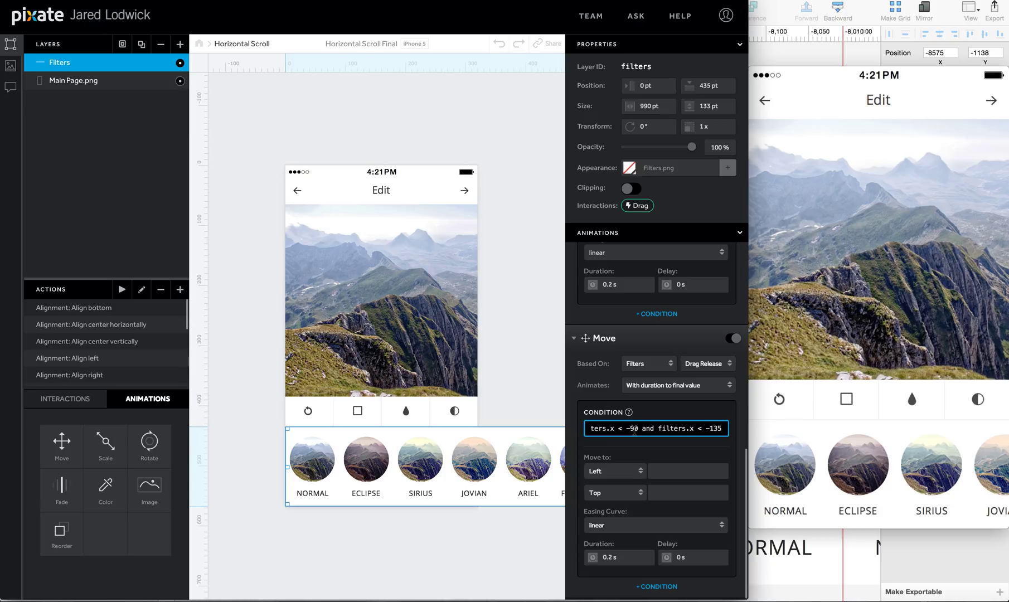
{"action": "left_click", "coordinate": [633, 429]}
{"action": "key", "text": "BackSpace"}
{"action": "type", "text": "19"}
{"action": "key", "text": "BackSpace"}
{"action": "type", "text": "8"}
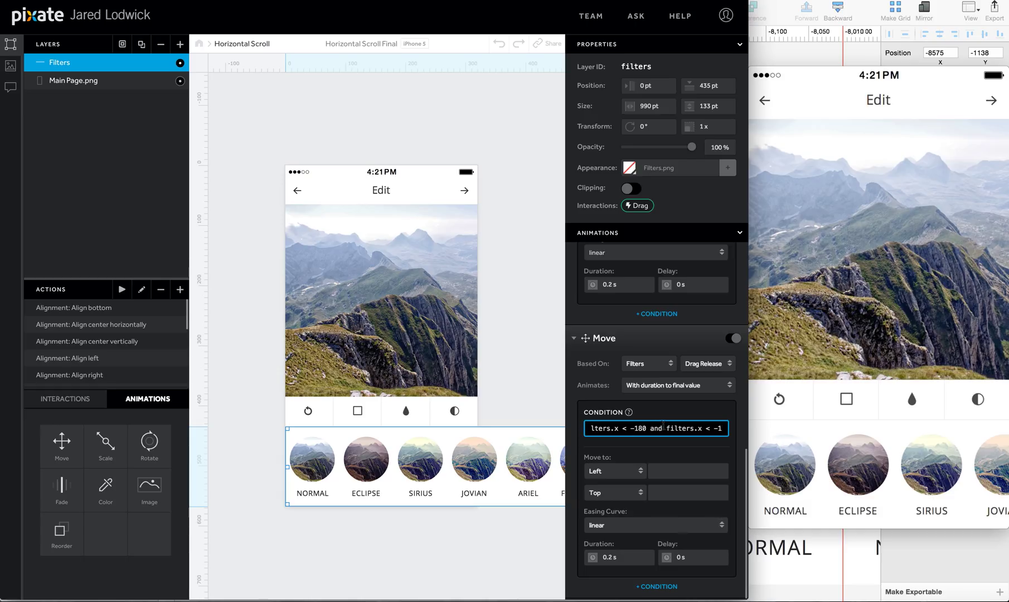
Step: Change the second bound of the third Move's condition to -225
{"action": "key", "text": "End"}
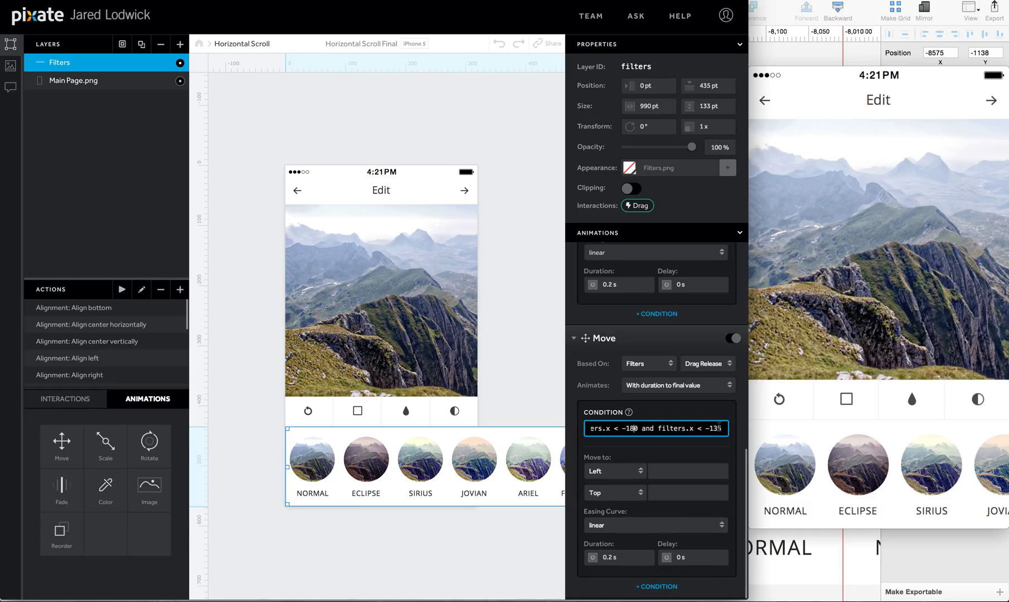
{"action": "key", "text": "BackSpace"}
{"action": "key", "text": "BackSpace"}
{"action": "key", "text": "BackSpace"}
{"action": "type", "text": "2"}
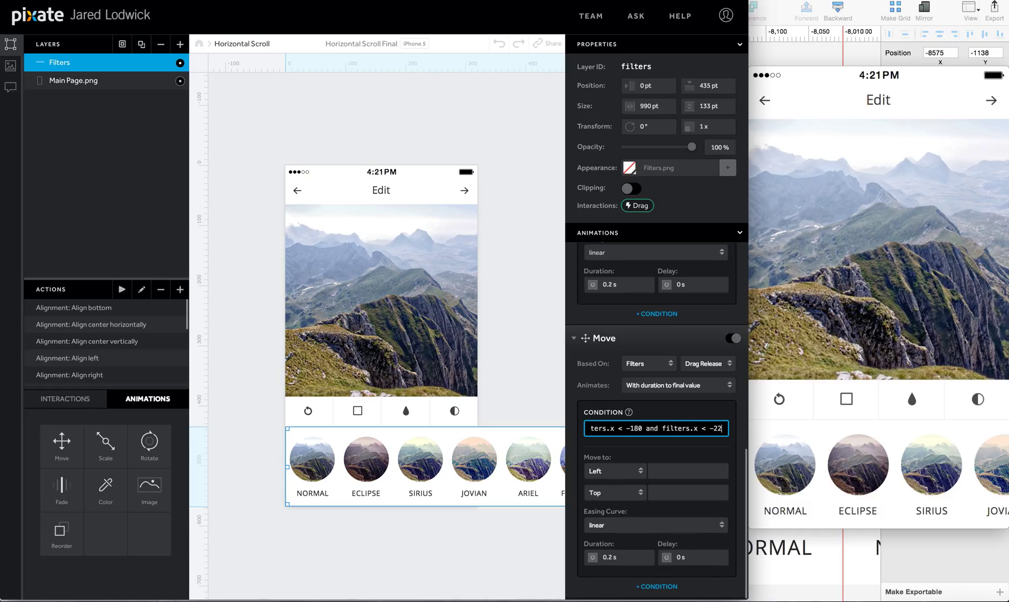
{"action": "type", "text": "55"}
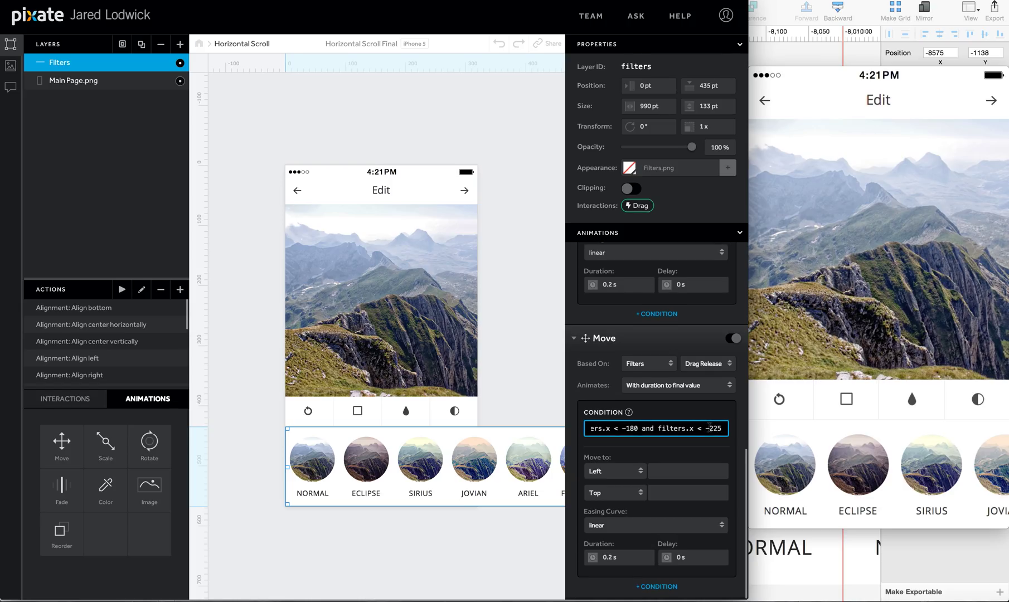
Step: Check the guide's move-to position in Sketch and set the third Move's left-edge target to -270 pt in Pixate
{"action": "key", "text": "super+Tab"}
{"action": "key", "text": "super+Tab"}
{"action": "key", "text": "super+Tab"}
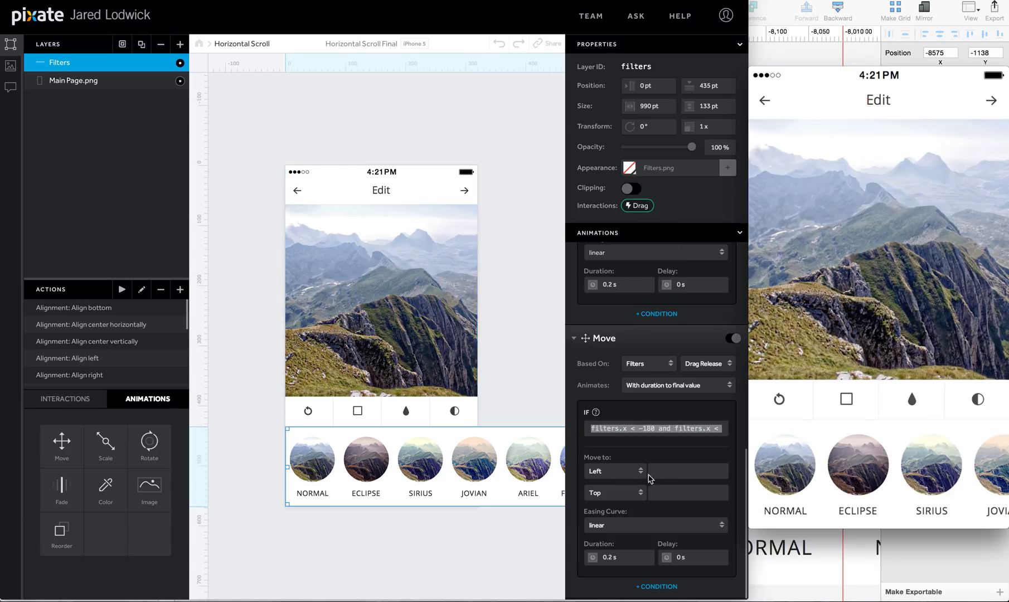
{"action": "left_click", "coordinate": [666, 472]}
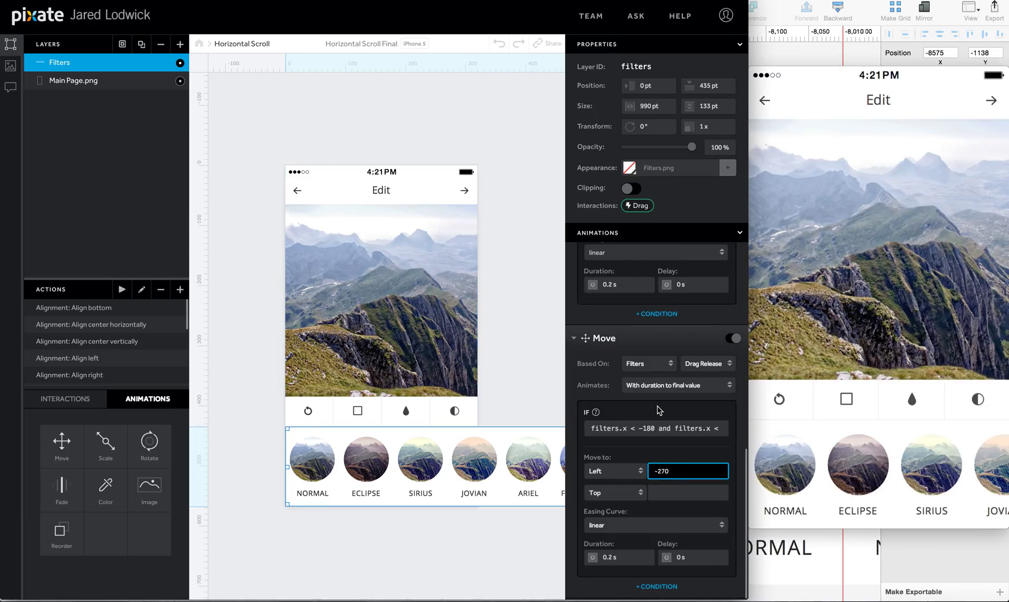
Step: Add a fourth snapping Move animation to the Filters layer, based on the Drag Release of Filters
{"action": "left_click_drag", "start_coordinate": [62, 444], "coordinate": [74, 44]}
{"action": "scroll", "coordinate": [655, 471], "scroll_direction": "down", "scroll_amount": 2}
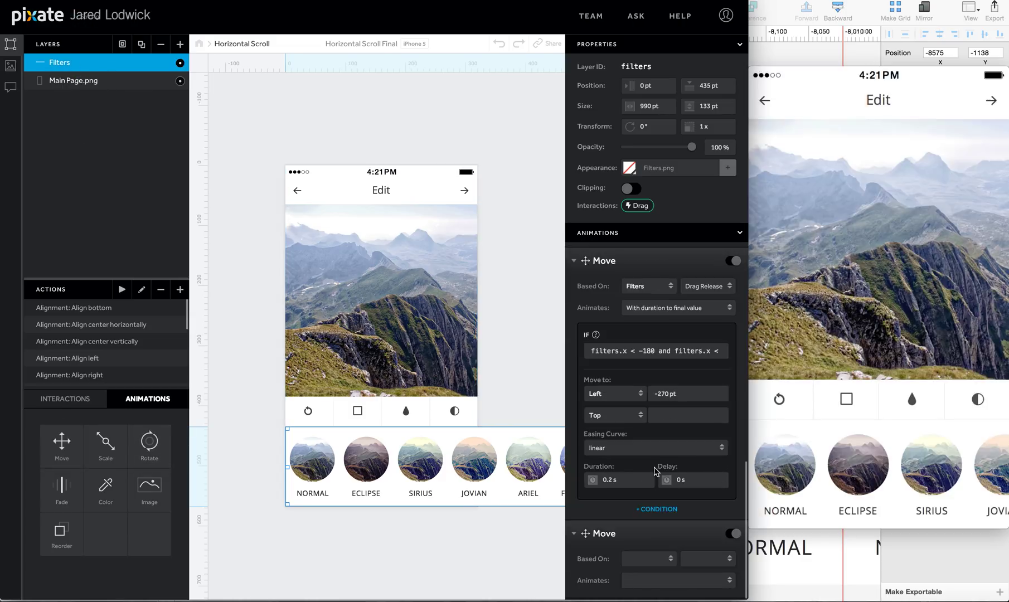
{"action": "left_click", "coordinate": [645, 559]}
{"action": "left_click", "coordinate": [641, 578]}
{"action": "left_click", "coordinate": [694, 565]}
{"action": "left_click", "coordinate": [694, 578]}
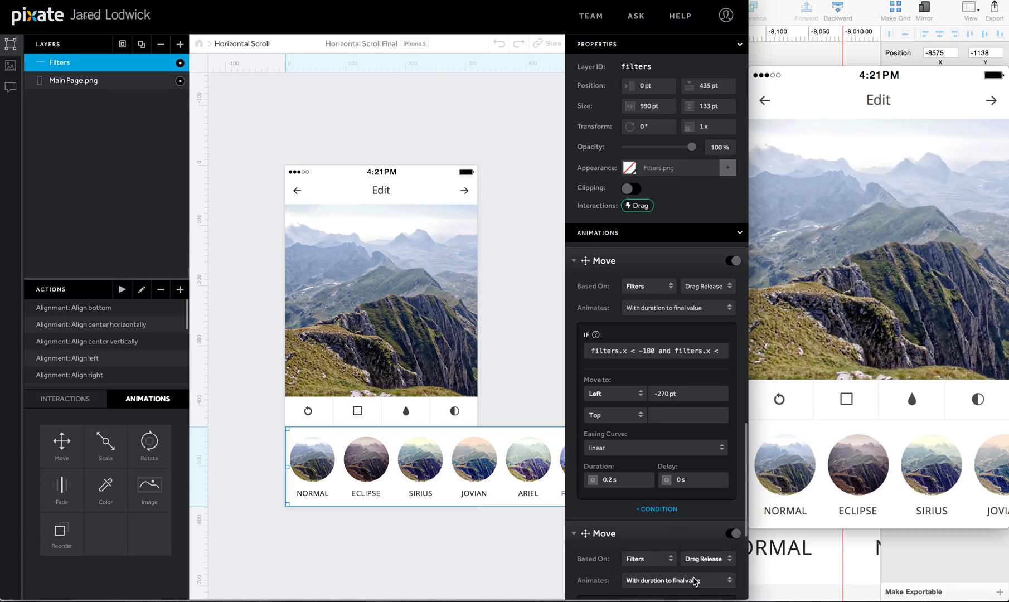
{"action": "scroll", "coordinate": [693, 577], "scroll_direction": "down", "scroll_amount": 5}
Step: Switch to Sketch and shift the Guide group one filter further so it spans the Jovian filter from -270 to -360
{"action": "key", "text": "super+Tab"}
{"action": "key", "text": "super+Tab"}
{"action": "key", "text": "shift+Left"}
{"action": "key", "text": "shift+Left"}
{"action": "key", "text": "shift+Left"}
{"action": "key", "text": "shift+Left"}
{"action": "key", "text": "shift+Left"}
{"action": "key", "text": "shift+Left"}
{"action": "key", "text": "shift+Left"}
{"action": "key", "text": "shift+Left"}
{"action": "key", "text": "shift+Left"}
{"action": "key", "text": "shift+Left"}
{"action": "key", "text": "shift+Left"}
{"action": "key", "text": "shift+Left"}
{"action": "key", "text": "shift+Left"}
{"action": "key", "text": "shift+Left"}
{"action": "key", "text": "shift+Left"}
{"action": "key", "text": "shift+Left"}
{"action": "key", "text": "shift+Left"}
{"action": "key", "text": "shift+Left"}
{"action": "scroll", "coordinate": [365, 400], "scroll_direction": "left", "scroll_amount": 5}
{"action": "scroll", "coordinate": [451, 399], "scroll_direction": "left", "scroll_amount": 2}
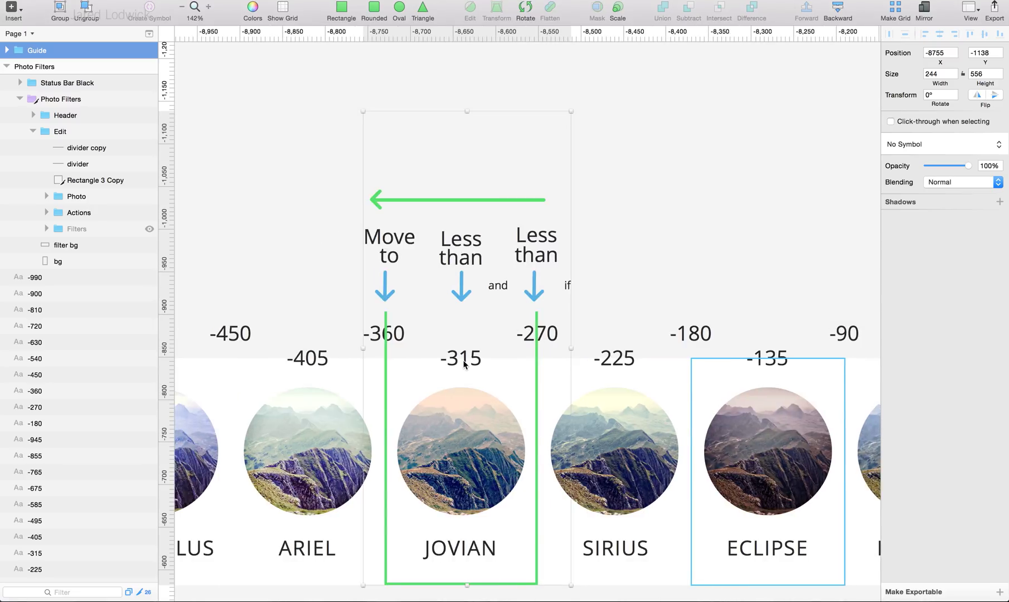
Step: Switch to Pixate, paste the copied condition into the fourth Move and change its first bound to -270
{"action": "key", "text": "super+Tab"}
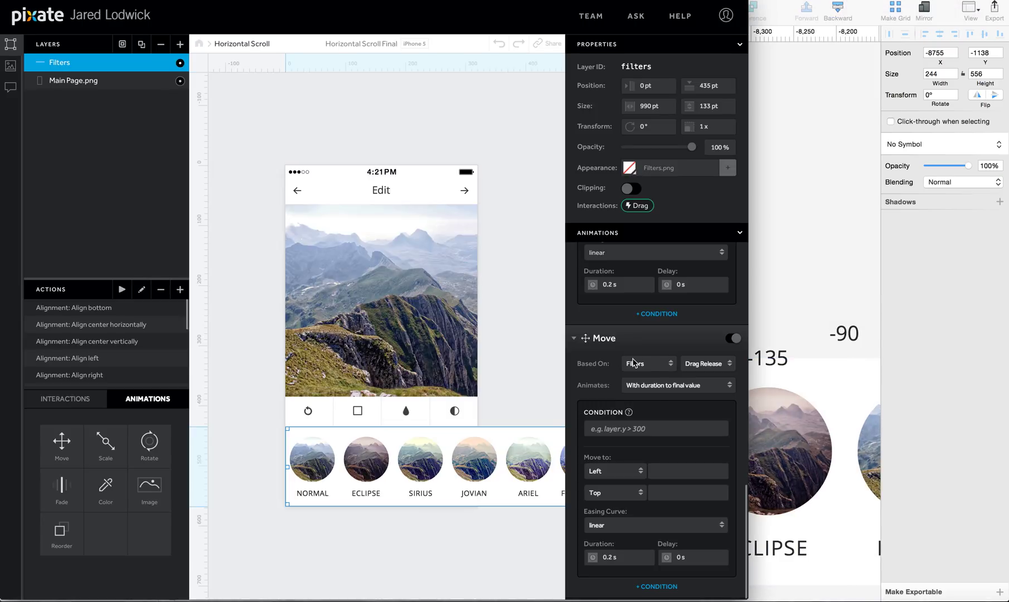
{"action": "left_click", "coordinate": [645, 428]}
{"action": "type", "text": "filters.x < -90 and filters.x < -135"}
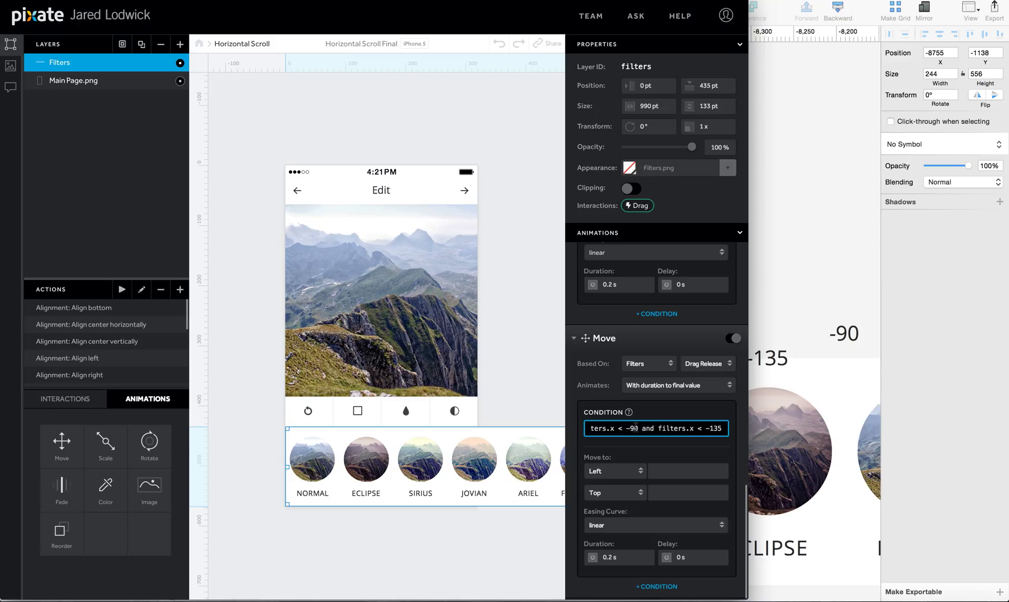
{"action": "left_click", "coordinate": [635, 428]}
{"action": "key", "text": "BackSpace"}
{"action": "type", "text": "27"}
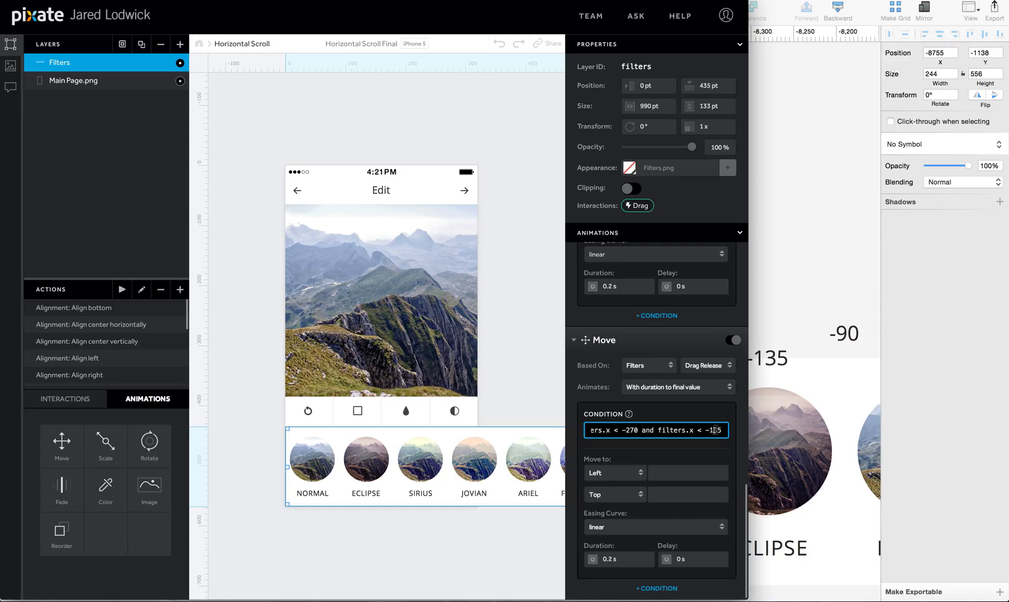
Step: Change the condition's second bound to the guide's middle mark, -315, and set the fourth Move's left-edge target to -360 pt
{"action": "left_click", "coordinate": [714, 430]}
{"action": "key", "text": "BackSpace"}
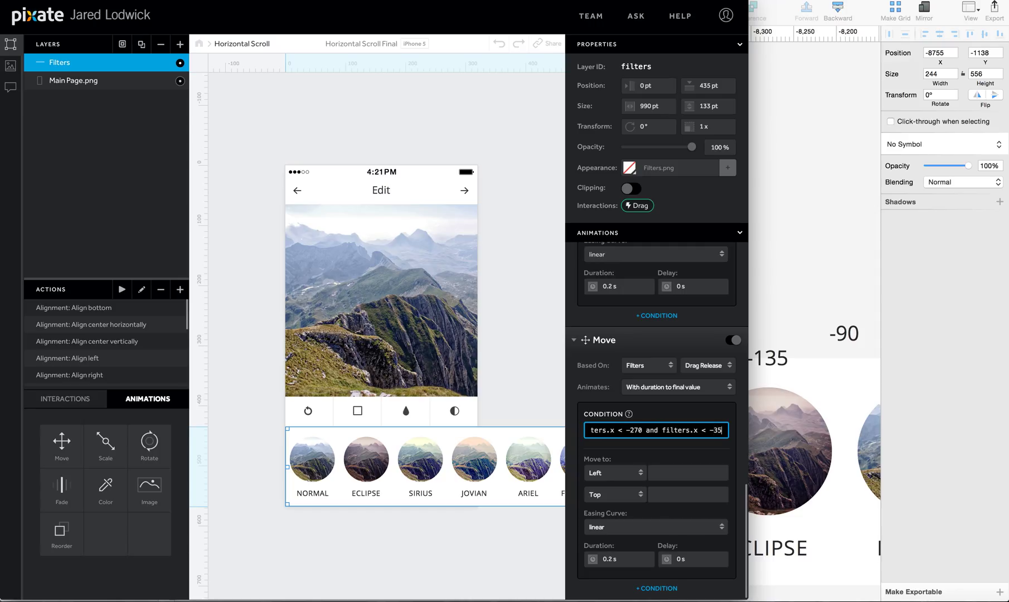
{"action": "left_click", "coordinate": [688, 473]}
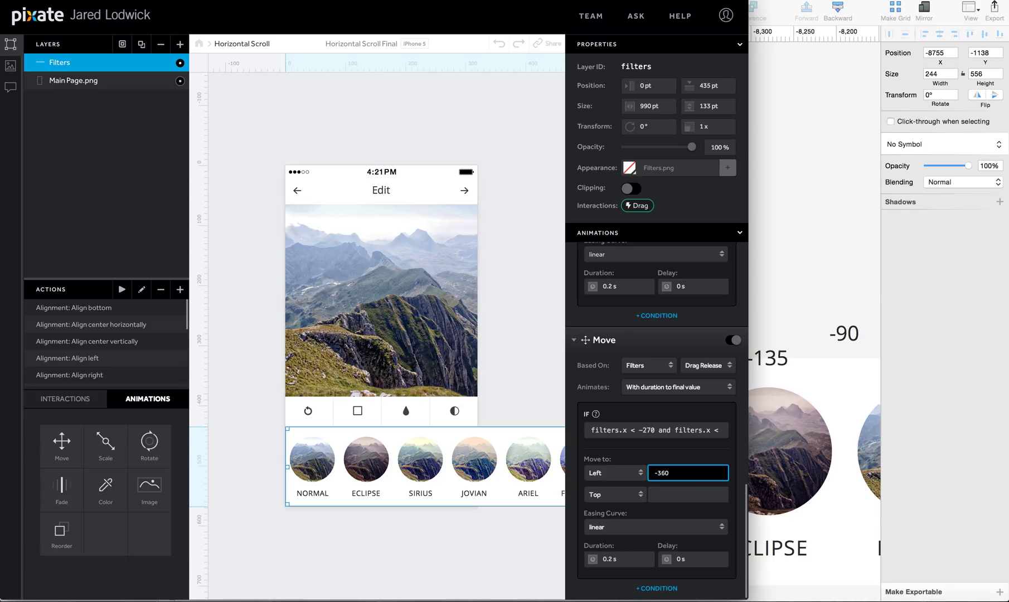
{"action": "key", "text": "Return"}
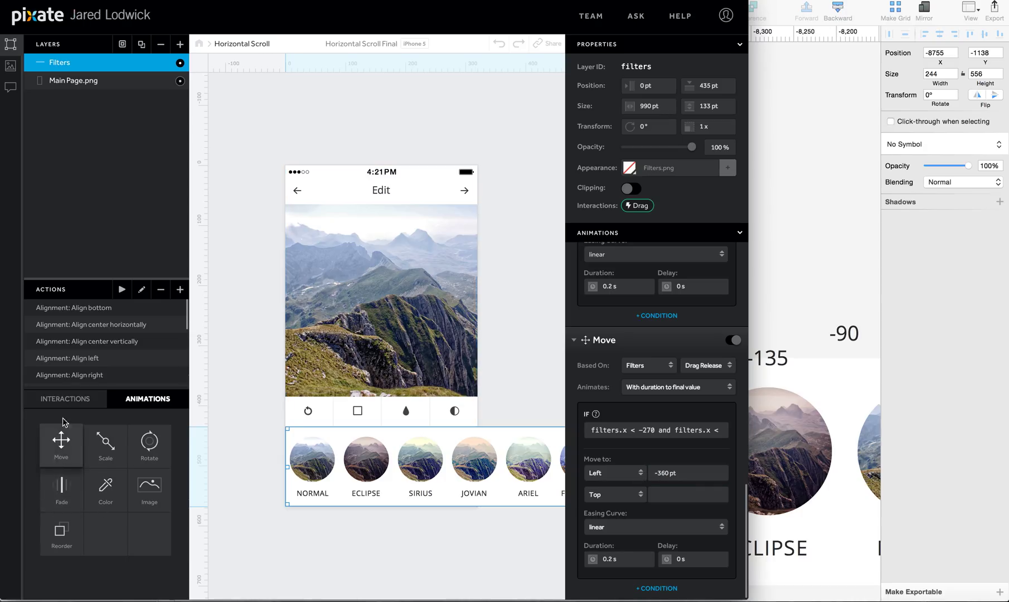
Step: Add a fifth snapping Move animation to the Filters layer, based on the Drag Release of Filters
{"action": "left_click_drag", "start_coordinate": [61, 443], "coordinate": [77, 64]}
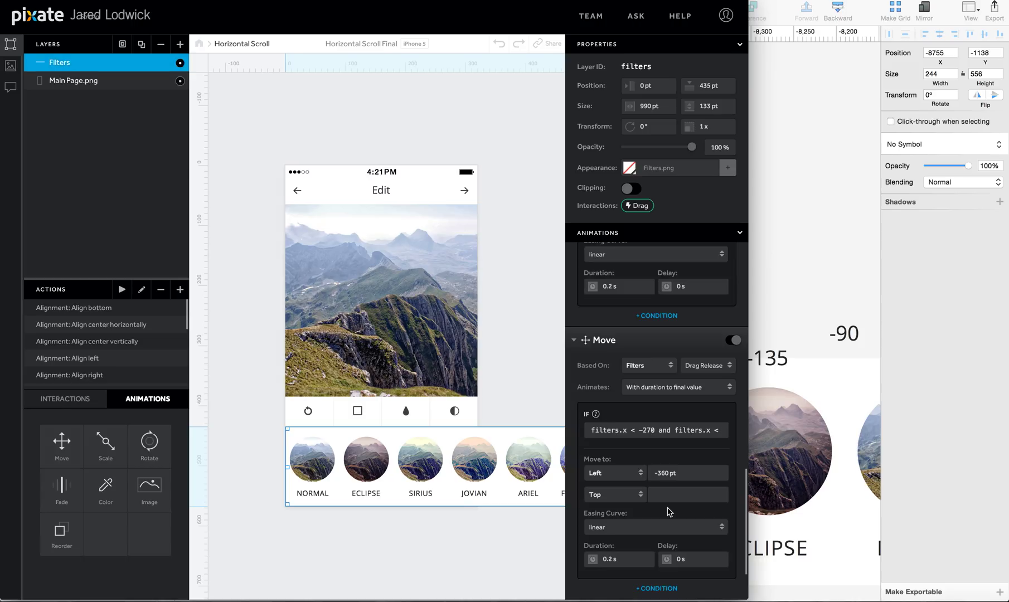
{"action": "left_click", "coordinate": [656, 557]}
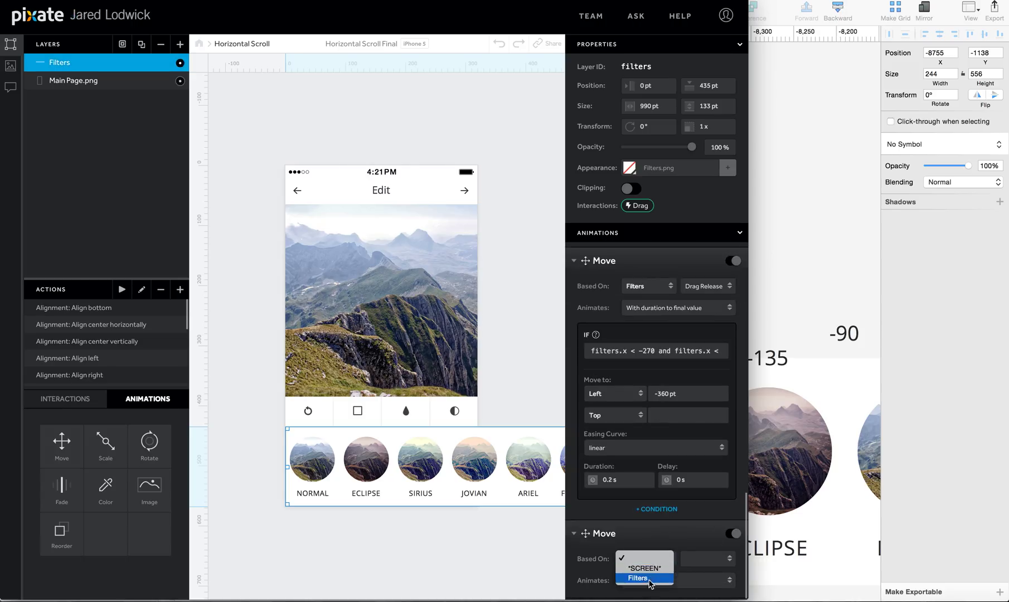
{"action": "left_click", "coordinate": [650, 579]}
{"action": "left_click", "coordinate": [701, 556]}
{"action": "left_click", "coordinate": [702, 578]}
Step: Switch to Sketch and shift the Guide group onto the Ariel filter so it spans from -360 to -450
{"action": "key", "text": "super+Tab"}
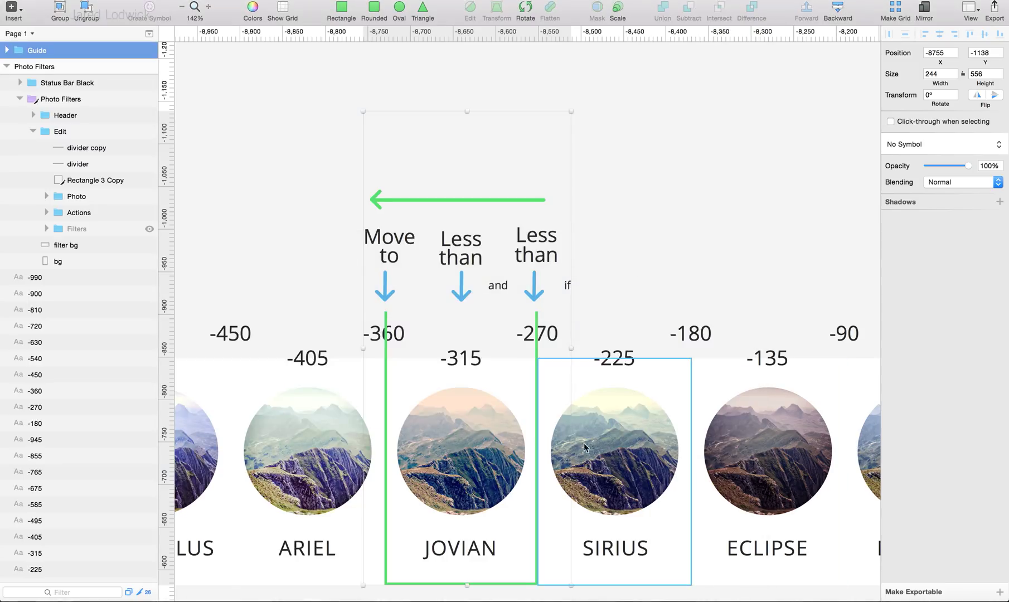
{"action": "key", "text": "shift+Left"}
{"action": "key", "text": "shift+Left"}
{"action": "key", "text": "shift+Left"}
{"action": "key", "text": "shift+Left"}
{"action": "key", "text": "shift+Left"}
{"action": "key", "text": "shift+Left"}
{"action": "key", "text": "shift+Left"}
{"action": "key", "text": "shift+Left"}
{"action": "key", "text": "shift+Left"}
{"action": "key", "text": "shift+Left"}
{"action": "key", "text": "shift+Left"}
{"action": "key", "text": "shift+Left"}
{"action": "key", "text": "shift+Left"}
{"action": "key", "text": "shift+Left"}
{"action": "key", "text": "shift+Left"}
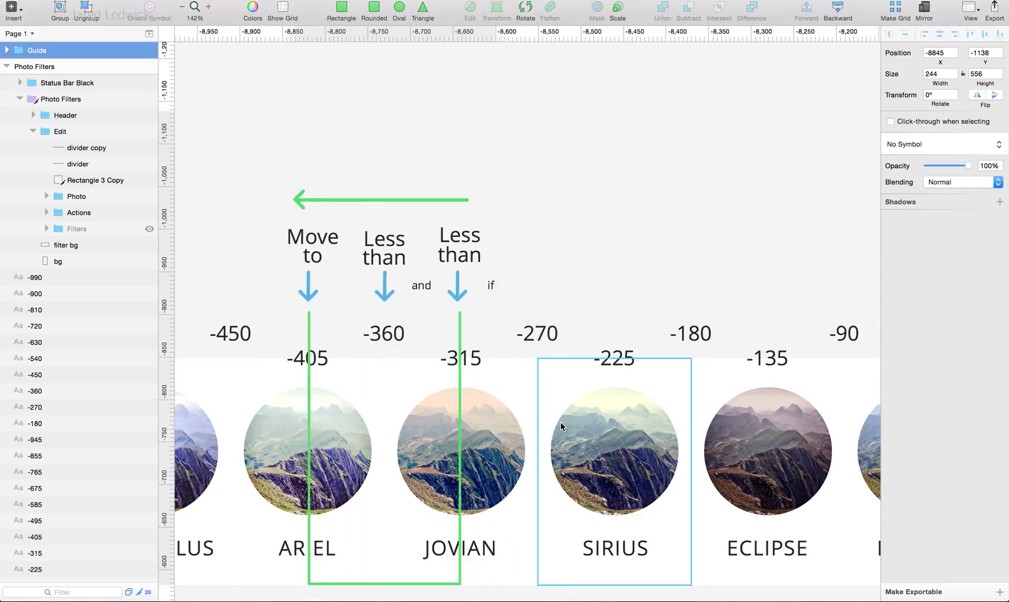
{"action": "key", "text": "shift+Left"}
{"action": "key", "text": "shift+Left"}
{"action": "key", "text": "shift+Left"}
{"action": "key", "text": "shift+Left"}
{"action": "scroll", "coordinate": [560, 422], "scroll_direction": "left", "scroll_amount": 5}
{"action": "scroll", "coordinate": [551, 435], "scroll_direction": "left", "scroll_amount": 2}
{"action": "scroll", "coordinate": [552, 436], "scroll_direction": "down", "scroll_amount": 2}
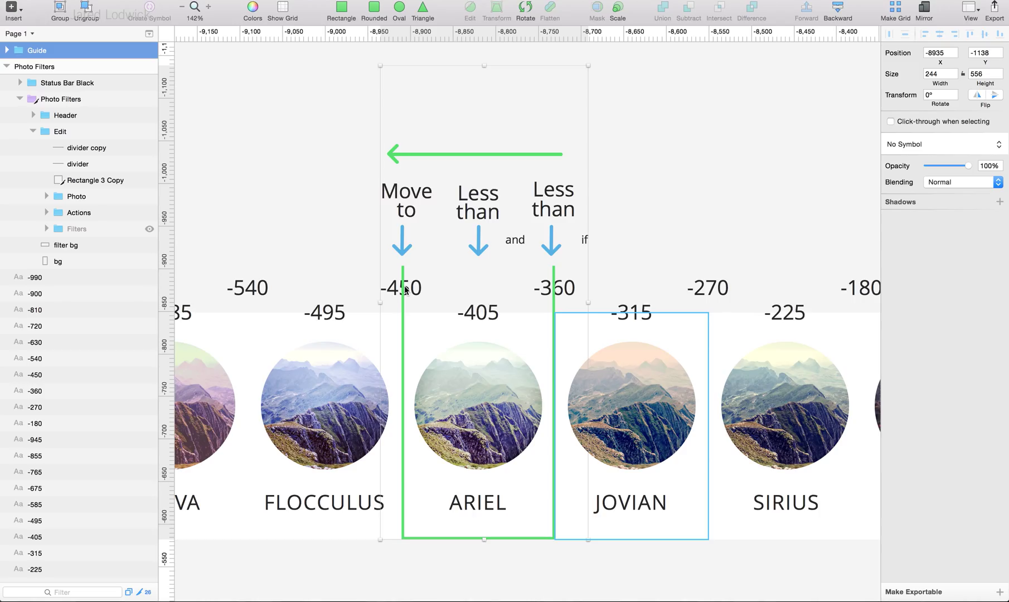
Step: Switch to Pixate with the device preview in front, paste the copied condition into the fifth Move and change its first bound to -360
{"action": "key", "text": "super+Tab"}
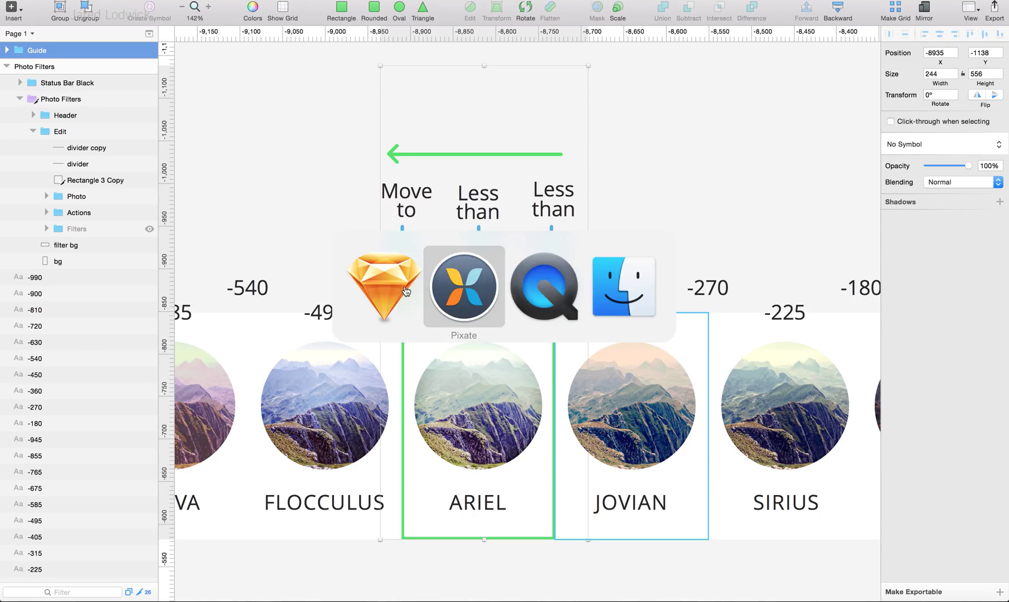
{"action": "key", "text": "super+Tab"}
{"action": "key", "text": "super+Tab"}
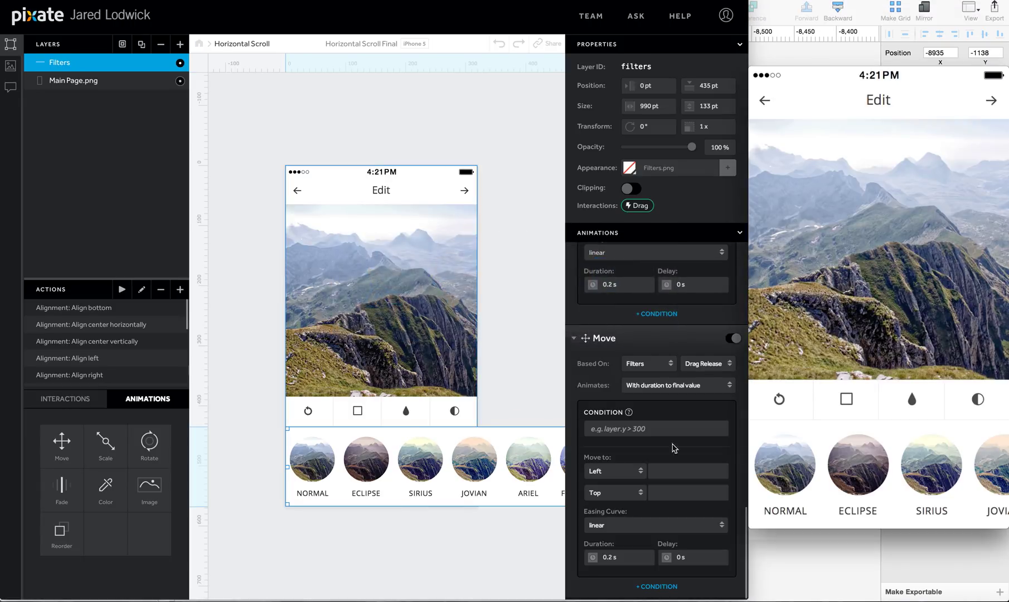
{"action": "left_click", "coordinate": [646, 429]}
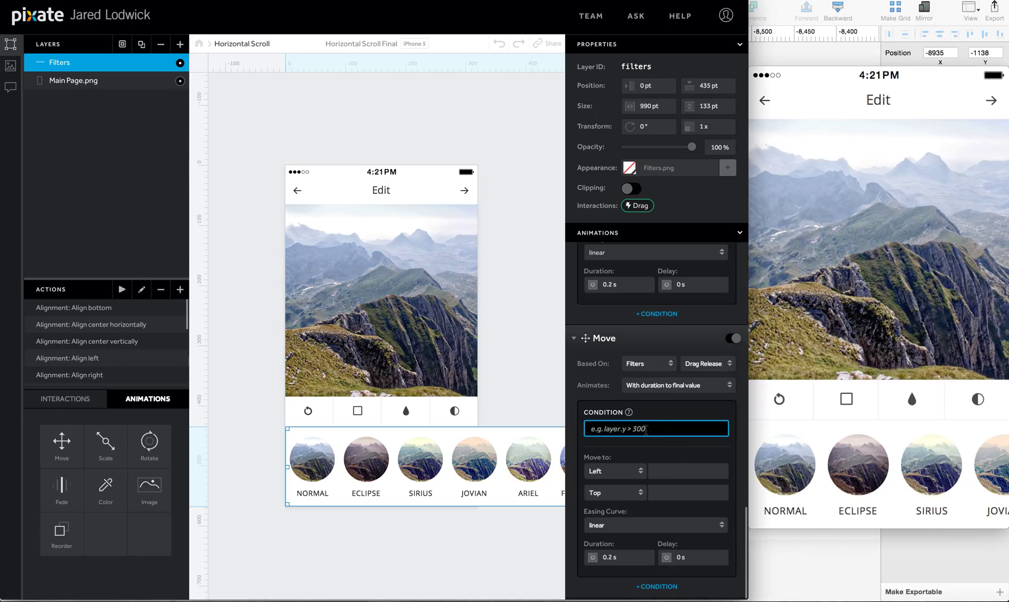
{"action": "type", "text": "filters.x < -90 and filters.x < -135"}
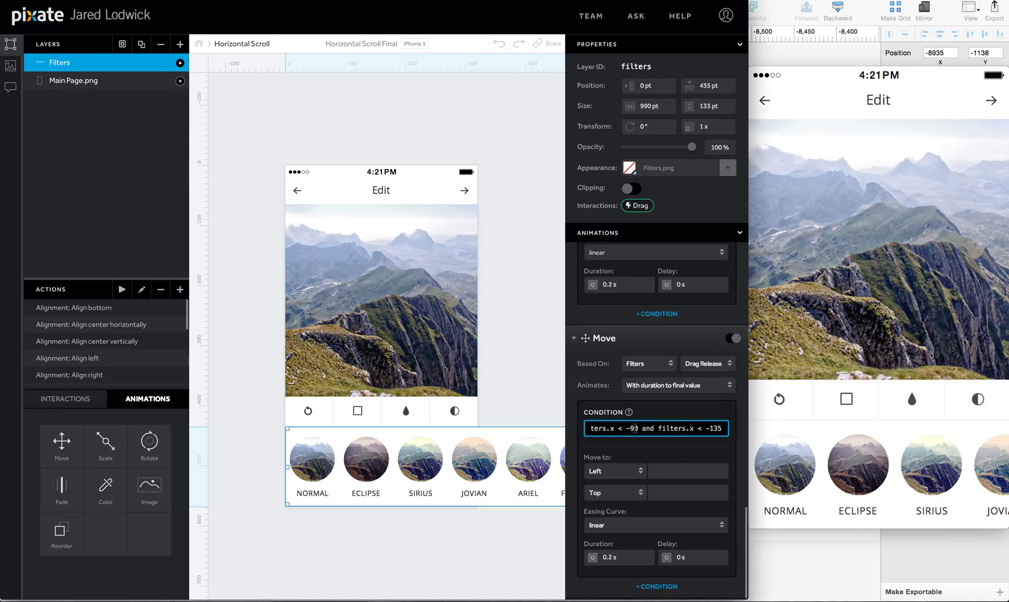
{"action": "key", "text": "BackSpace"}
{"action": "type", "text": "36"}
Step: Edit the condition's second bound and set the fifth Move's left-edge target to -450 pt
{"action": "scroll", "coordinate": [691, 428], "scroll_direction": "right", "scroll_amount": 1}
{"action": "double_click", "coordinate": [717, 428]}
{"action": "type", "text": "40"}
{"action": "left_click", "coordinate": [702, 469]}
{"action": "type", "text": "-450"}
Step: Check the guide's middle mark in Sketch and, back in Pixate, correct the fifth Move's second condition bound to -405
{"action": "left_click", "coordinate": [750, 552]}
{"action": "key", "text": "super+Tab"}
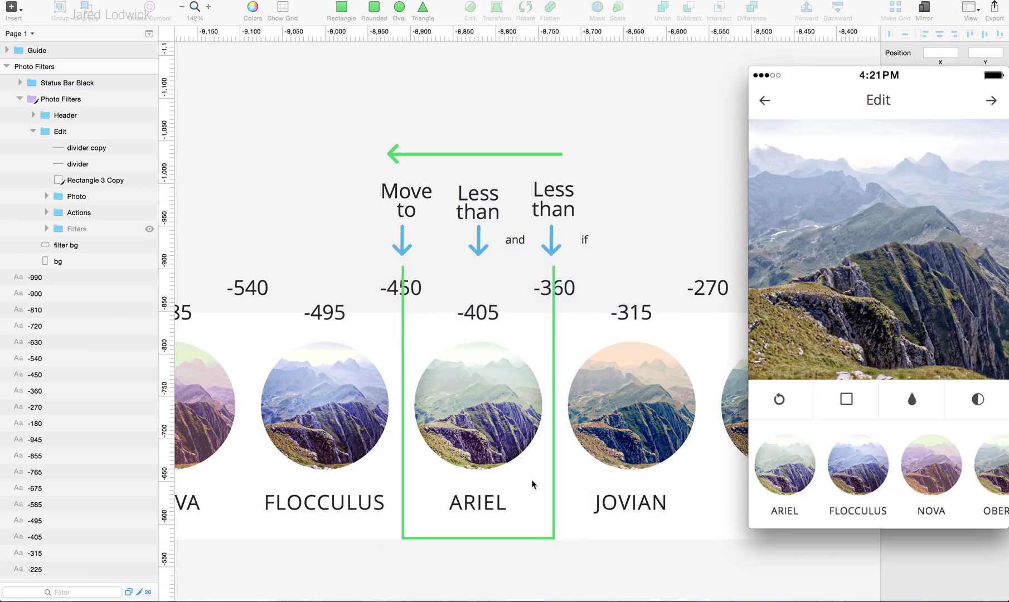
{"action": "key", "text": "super+Tab"}
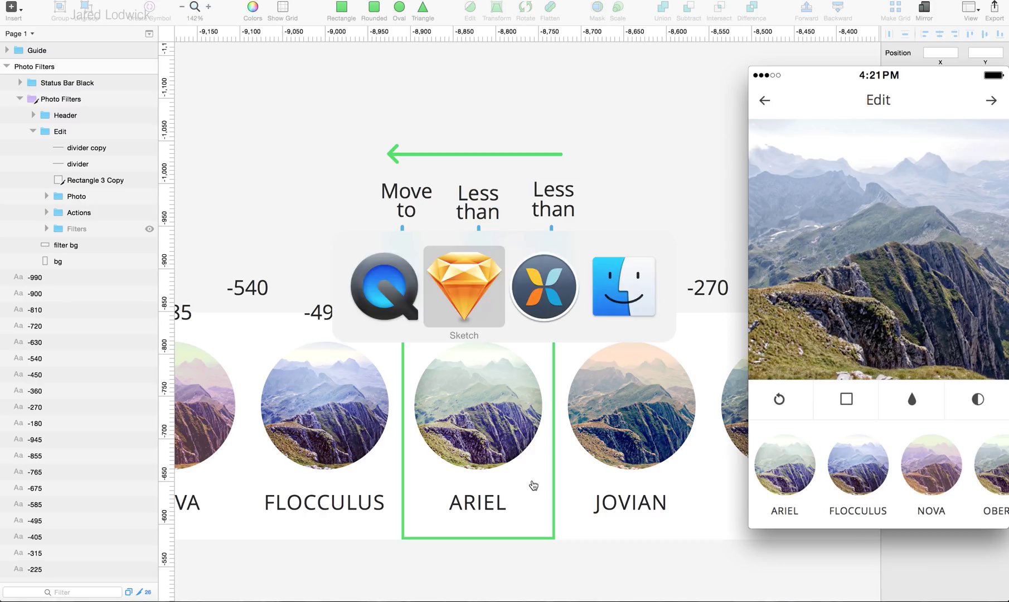
{"action": "key", "text": "super+Tab"}
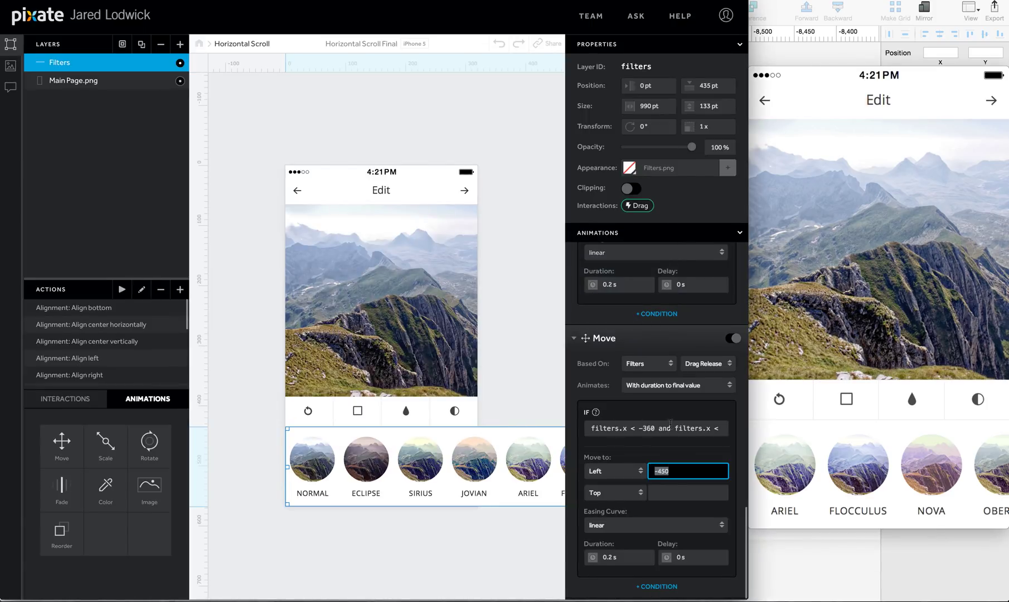
{"action": "left_click", "coordinate": [670, 427]}
{"action": "left_click_drag", "start_coordinate": [670, 427], "coordinate": [723, 428]}
{"action": "left_click", "coordinate": [723, 428]}
{"action": "type", "text": "-405"}
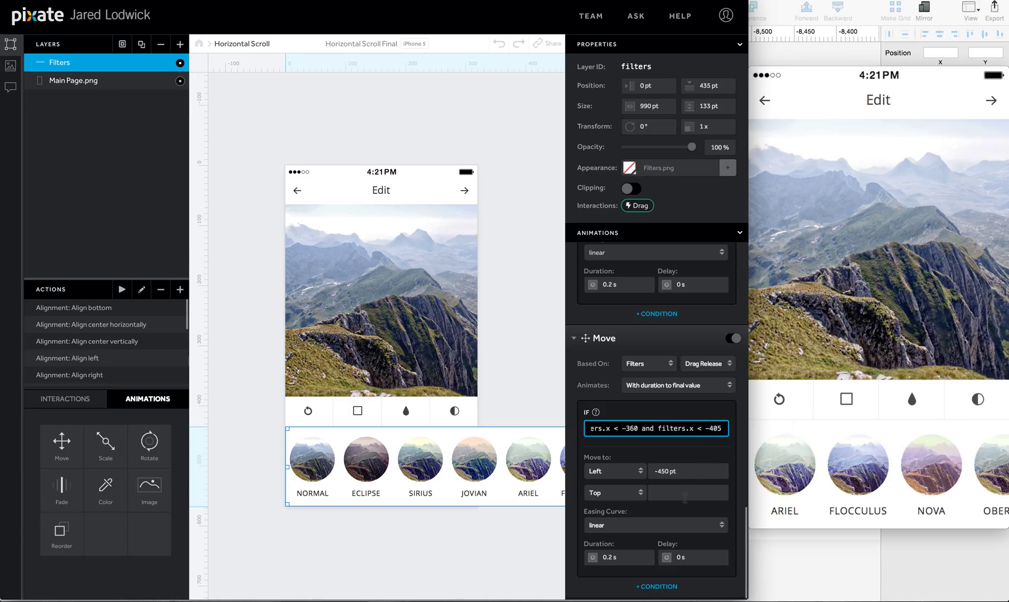
{"action": "left_click", "coordinate": [684, 494]}
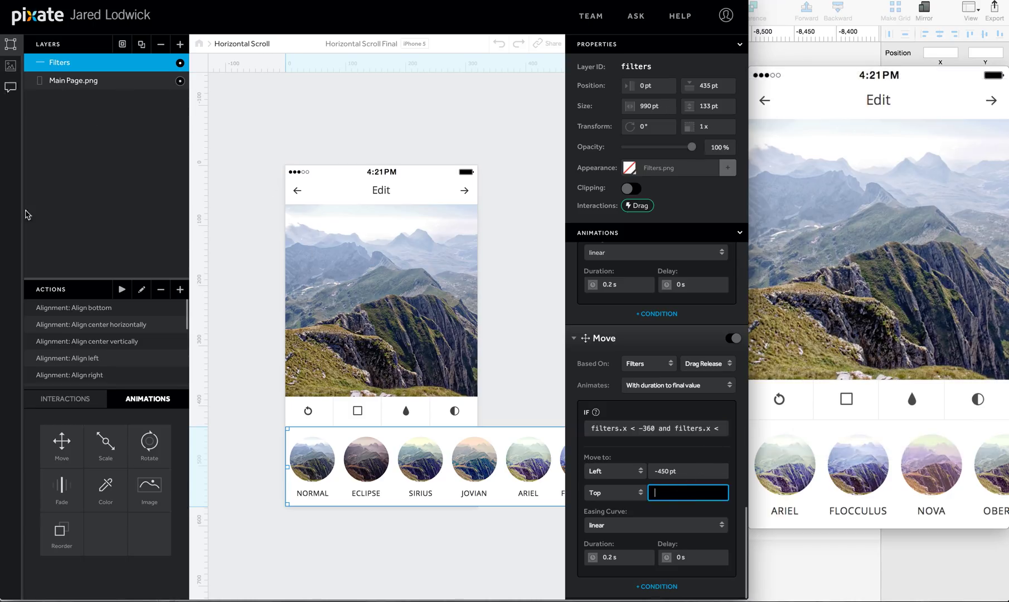
Step: Add a sixth snapping Move animation to the Filters layer, based on the Drag Release of Filters
{"action": "left_click", "coordinate": [63, 458]}
{"action": "left_click_drag", "start_coordinate": [63, 459], "coordinate": [62, 63]}
{"action": "left_click", "coordinate": [647, 558]}
{"action": "left_click", "coordinate": [637, 576]}
{"action": "left_click", "coordinate": [700, 561]}
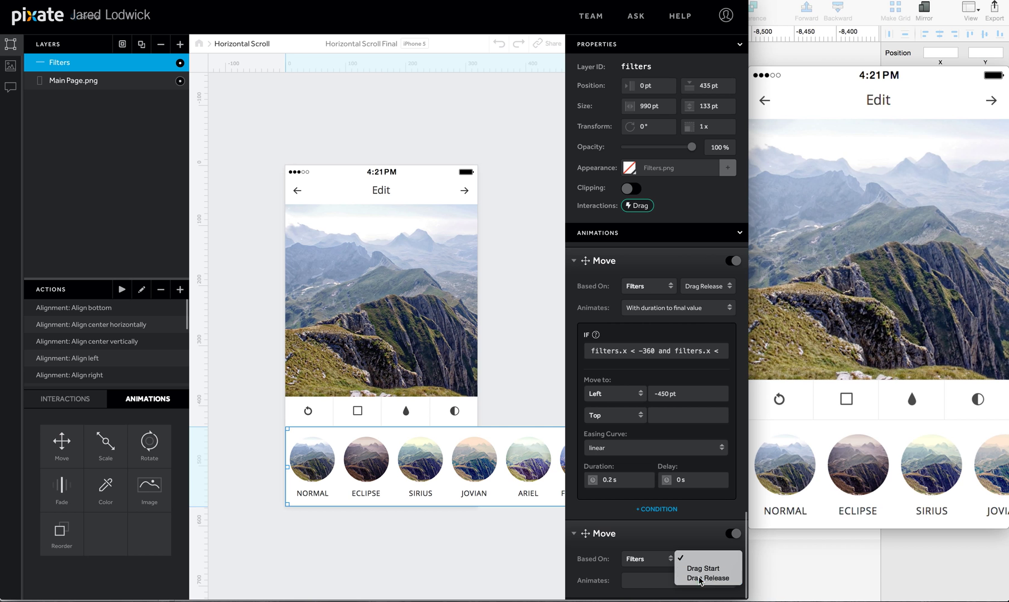
{"action": "left_click", "coordinate": [702, 567]}
{"action": "scroll", "coordinate": [699, 576], "scroll_direction": "down", "scroll_amount": 5}
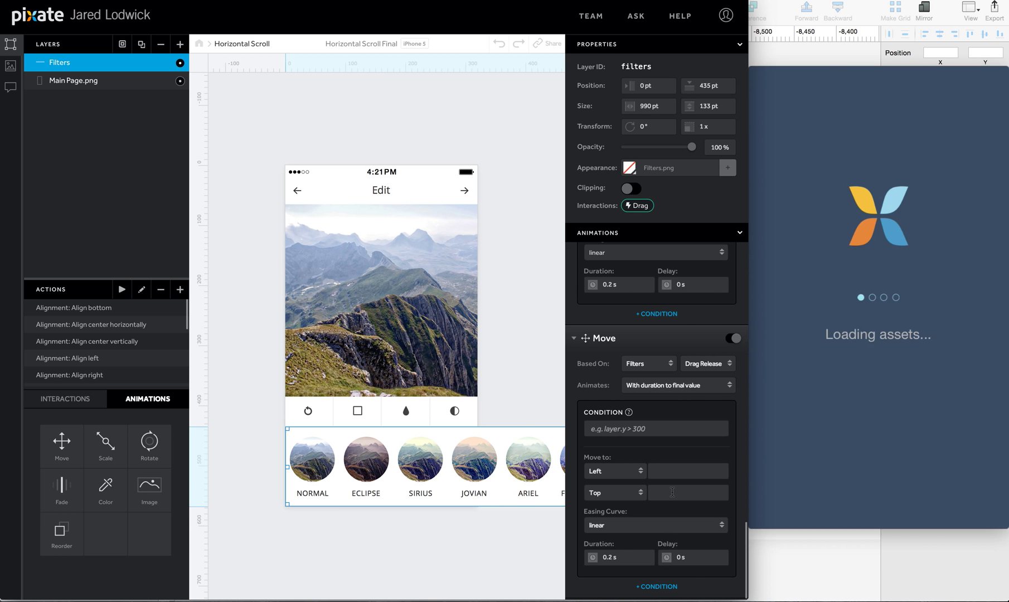
Step: Switch to Sketch and shift the Guide group left to the Flocculus filter so it spans the -450 and -540 marks
{"action": "left_click", "coordinate": [794, 579]}
{"action": "scroll", "coordinate": [461, 404], "scroll_direction": "left", "scroll_amount": 5}
{"action": "scroll", "coordinate": [461, 404], "scroll_direction": "right", "scroll_amount": 7}
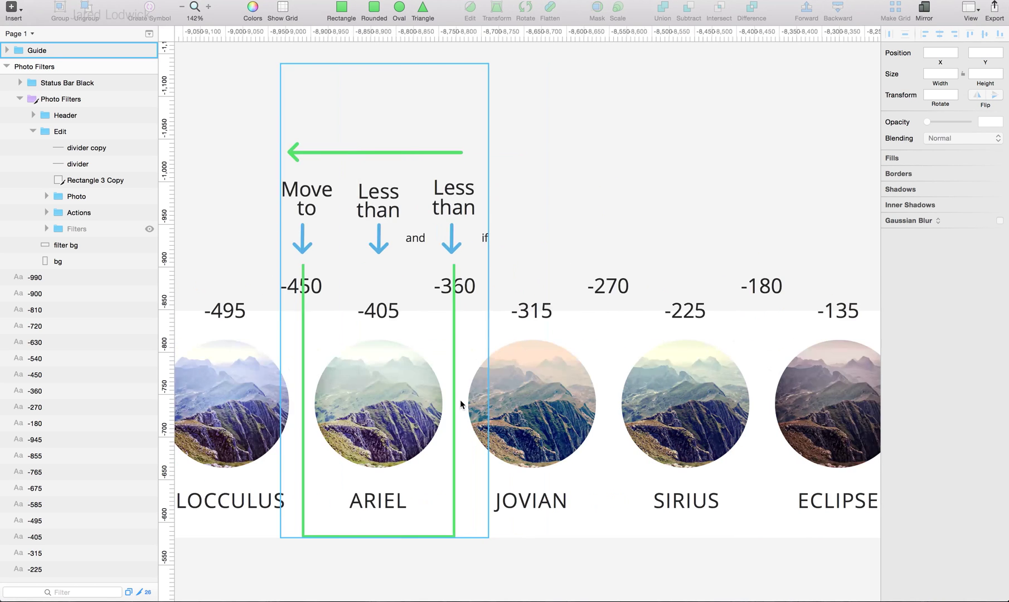
{"action": "scroll", "coordinate": [461, 404], "scroll_direction": "left", "scroll_amount": 2}
{"action": "scroll", "coordinate": [461, 404], "scroll_direction": "left", "scroll_amount": 7}
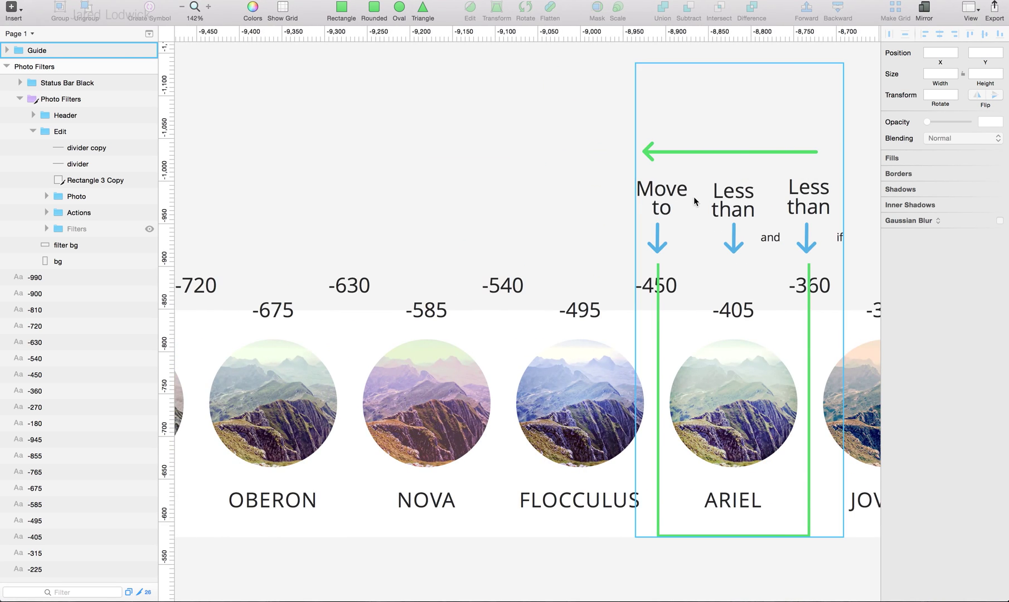
{"action": "left_click", "coordinate": [690, 197]}
{"action": "key", "text": "shift+Left"}
{"action": "key", "text": "shift+Left"}
{"action": "key", "text": "shift+Left"}
{"action": "key", "text": "shift+Left"}
{"action": "key", "text": "shift+Left"}
{"action": "key", "text": "shift+Left"}
{"action": "key", "text": "shift+Left"}
{"action": "key", "text": "shift+Left"}
{"action": "key", "text": "shift+Left"}
{"action": "key", "text": "shift+Left"}
{"action": "key", "text": "shift+Left"}
{"action": "key", "text": "shift+Left"}
{"action": "key", "text": "shift+Left"}
{"action": "key", "text": "shift+Left"}
{"action": "key", "text": "shift+Left"}
{"action": "key", "text": "shift+Left"}
{"action": "key", "text": "shift+Left"}
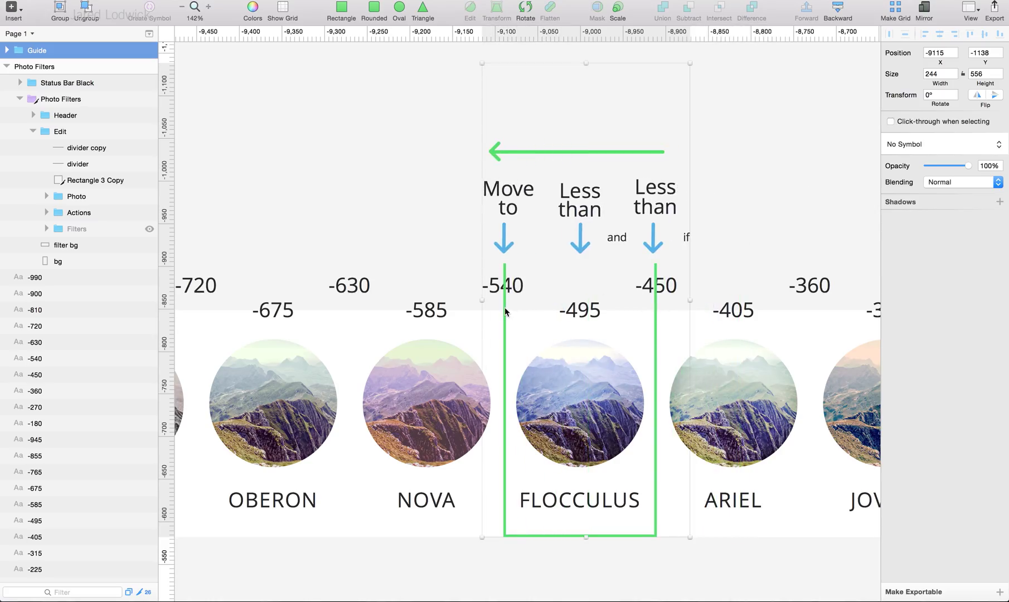
Step: Switch to Pixate, paste the copied condition into the sixth Move and change its first bound to -450
{"action": "key", "text": "super+Tab"}
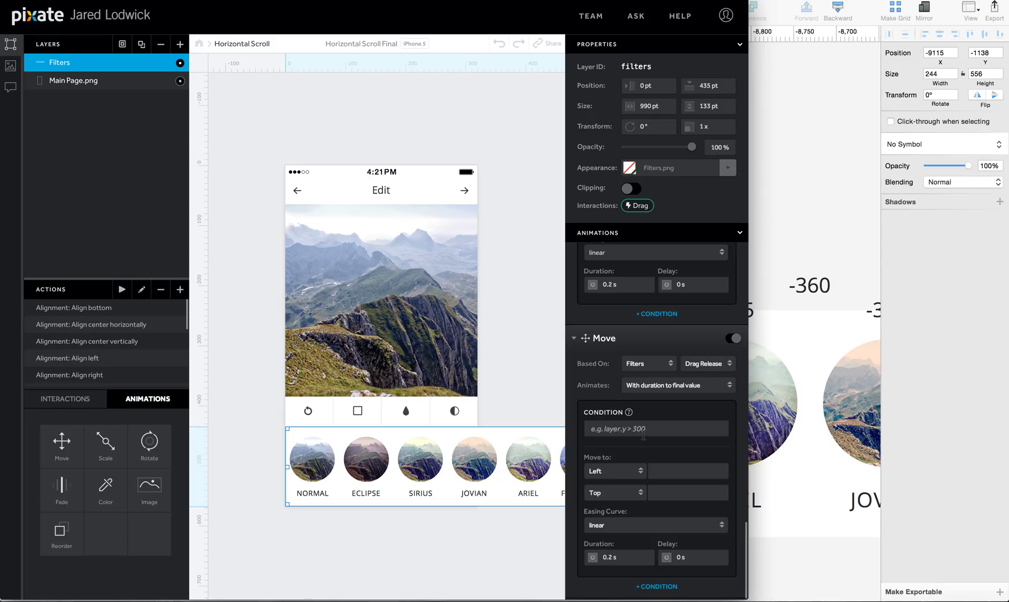
{"action": "left_click", "coordinate": [643, 434]}
{"action": "key", "text": "super+v"}
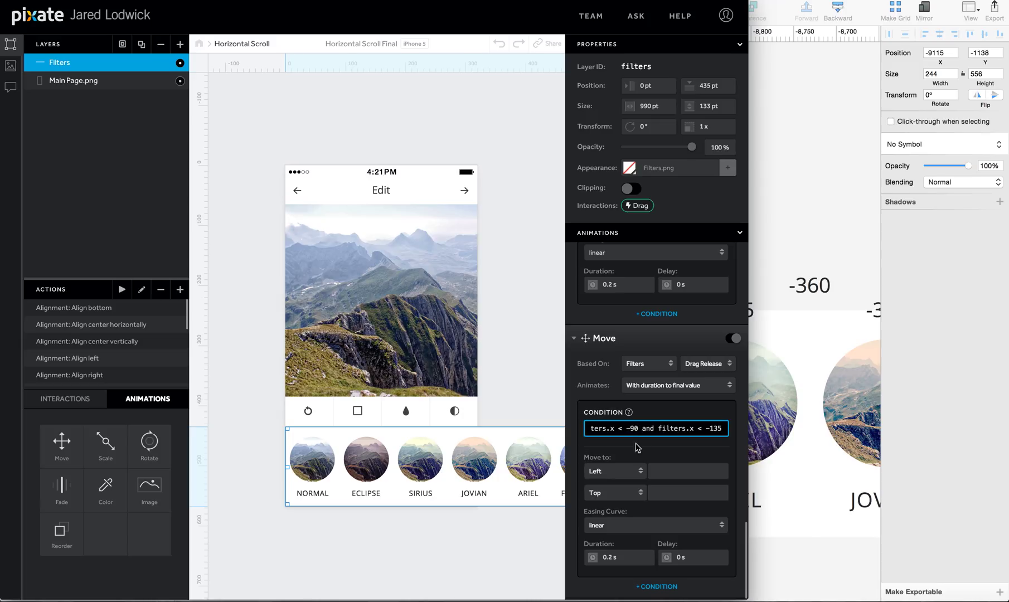
{"action": "key", "text": "Left"}
{"action": "key", "text": "Left"}
{"action": "key", "text": "Left"}
{"action": "key", "text": "Left"}
{"action": "key", "text": "Left"}
{"action": "key", "text": "Left"}
{"action": "key", "text": "Left"}
{"action": "key", "text": "Left"}
{"action": "key", "text": "Left"}
{"action": "key", "text": "Left"}
{"action": "key", "text": "Left"}
{"action": "key", "text": "Left"}
{"action": "key", "text": "Left"}
{"action": "key", "text": "Left"}
{"action": "key", "text": "Left"}
{"action": "key", "text": "Left"}
{"action": "key", "text": "Left"}
{"action": "key", "text": "Left"}
{"action": "key", "text": "Left"}
{"action": "key", "text": "Left"}
{"action": "key", "text": "BackSpace"}
{"action": "type", "text": "45"}
Step: Edit the condition's second bound and set the sixth Move's left-edge target to -540 pt
{"action": "key", "text": "Left"}
{"action": "key", "text": "BackSpace"}
{"action": "key", "text": "BackSpace"}
{"action": "type", "text": "4"}
{"action": "left_click", "coordinate": [691, 468]}
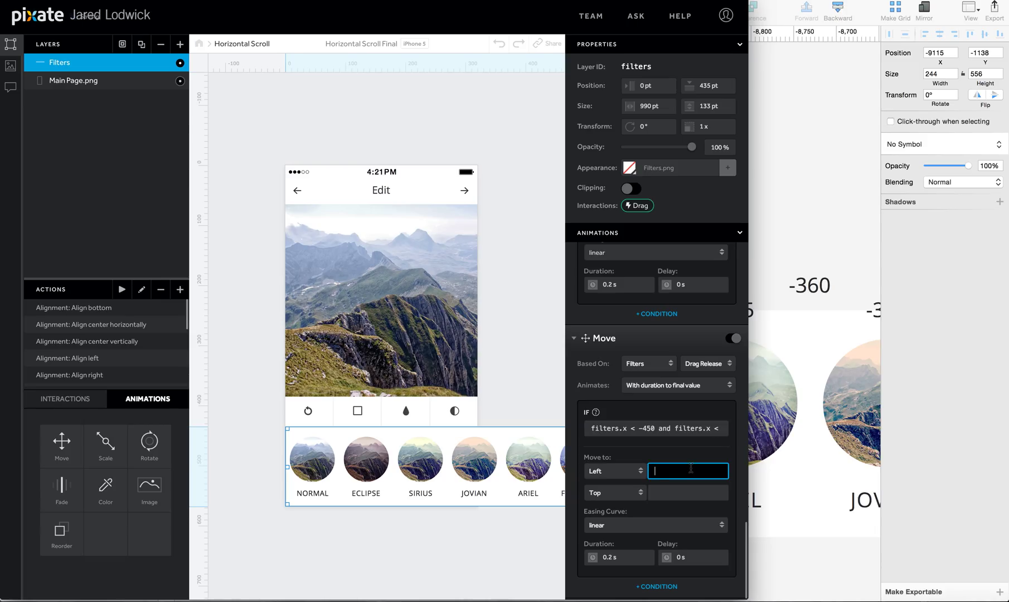
{"action": "type", "text": "-540"}
Step: Switch to Sketch and shift the Guide group left to the Nova filter so it spans the -540 and -630 marks
{"action": "left_click", "coordinate": [923, 316]}
{"action": "key", "text": "super+Tab"}
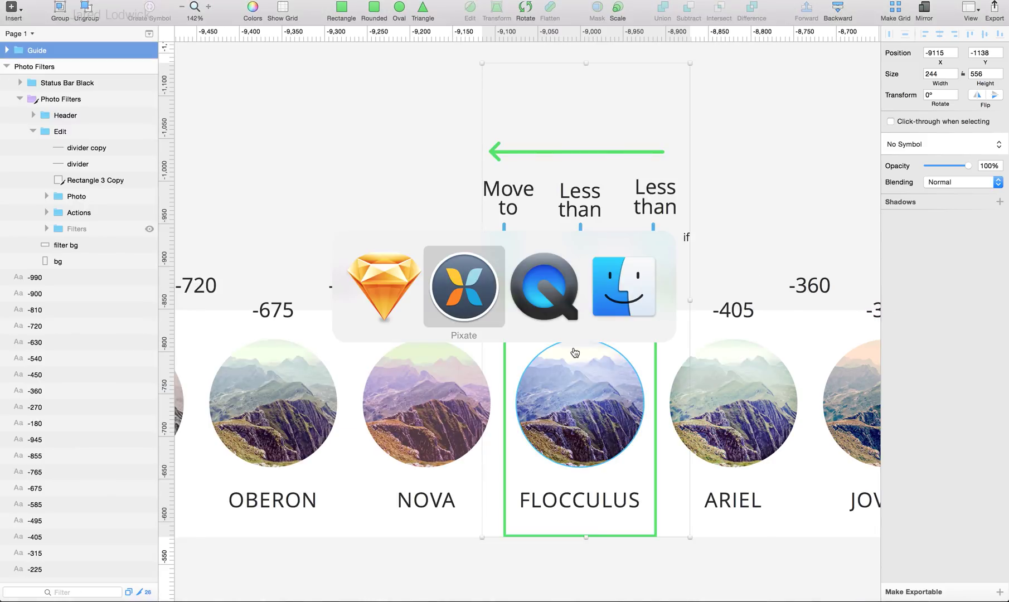
{"action": "key", "text": "super+Tab"}
{"action": "scroll", "coordinate": [412, 331], "scroll_direction": "left", "scroll_amount": 5}
{"action": "key", "text": "shift+Left"}
{"action": "key", "text": "shift+Left"}
{"action": "key", "text": "shift+Left"}
{"action": "key", "text": "shift+Left"}
{"action": "key", "text": "shift+Left"}
{"action": "key", "text": "shift+Left"}
{"action": "key", "text": "shift+Left"}
{"action": "key", "text": "shift+Left"}
{"action": "key", "text": "shift+Left"}
{"action": "key", "text": "shift+Left"}
{"action": "key", "text": "shift+Left"}
{"action": "key", "text": "shift+Left"}
{"action": "key", "text": "shift+Left"}
{"action": "key", "text": "shift+Left"}
{"action": "key", "text": "shift+Left"}
{"action": "key", "text": "shift+Left"}
{"action": "key", "text": "shift+Left"}
{"action": "key", "text": "shift+Left"}
Step: Switch to Pixate and add a seventh Move animation to the Filters layer, based on the Drag Release of Filters
{"action": "key", "text": "super+Tab"}
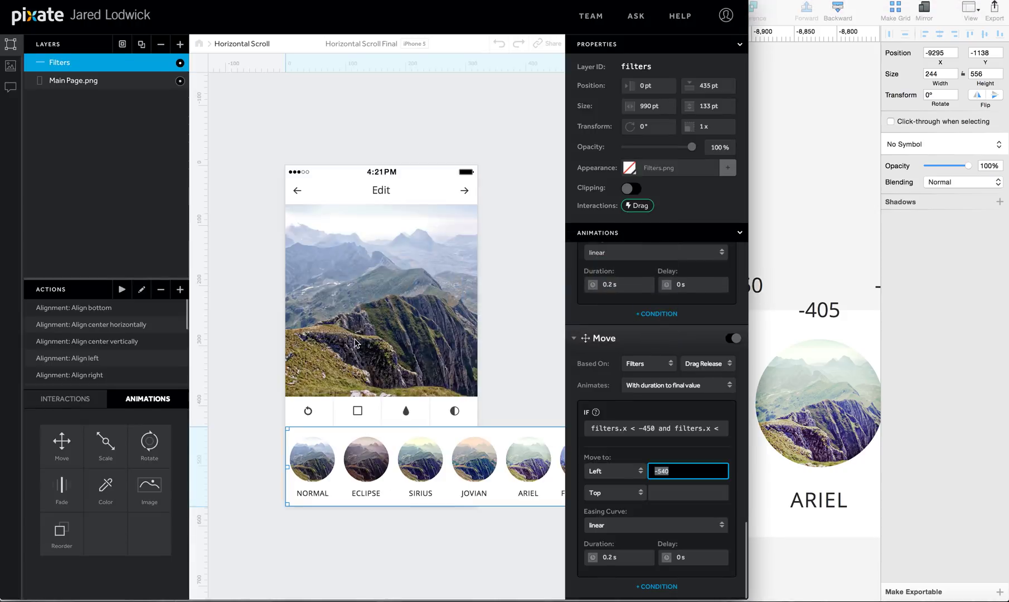
{"action": "left_click_drag", "start_coordinate": [62, 443], "coordinate": [61, 64]}
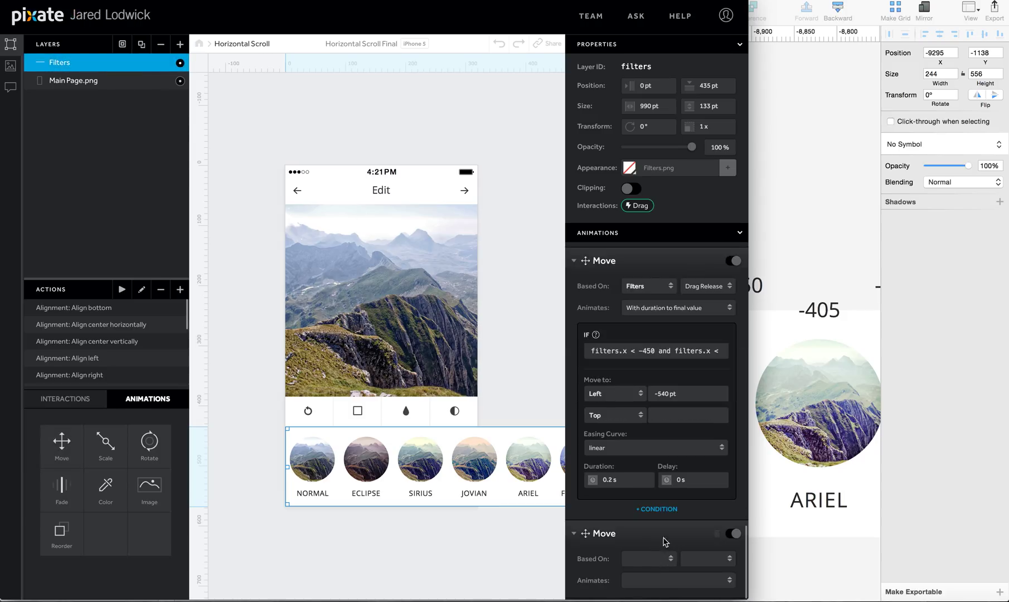
{"action": "left_click", "coordinate": [655, 562]}
{"action": "left_click", "coordinate": [651, 577]}
{"action": "left_click", "coordinate": [683, 560]}
{"action": "left_click", "coordinate": [693, 578]}
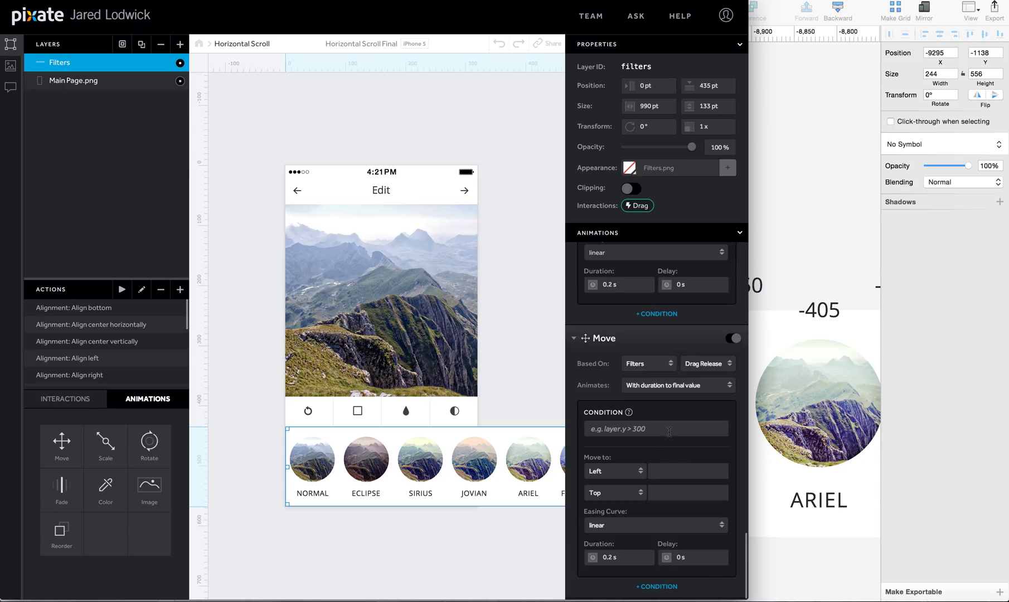
Step: Paste the copied condition into the seventh Move, check the Nova marks in Sketch, and change its first bound in Pixate to -540
{"action": "key", "text": "super+v"}
{"action": "key", "text": "super+Tab"}
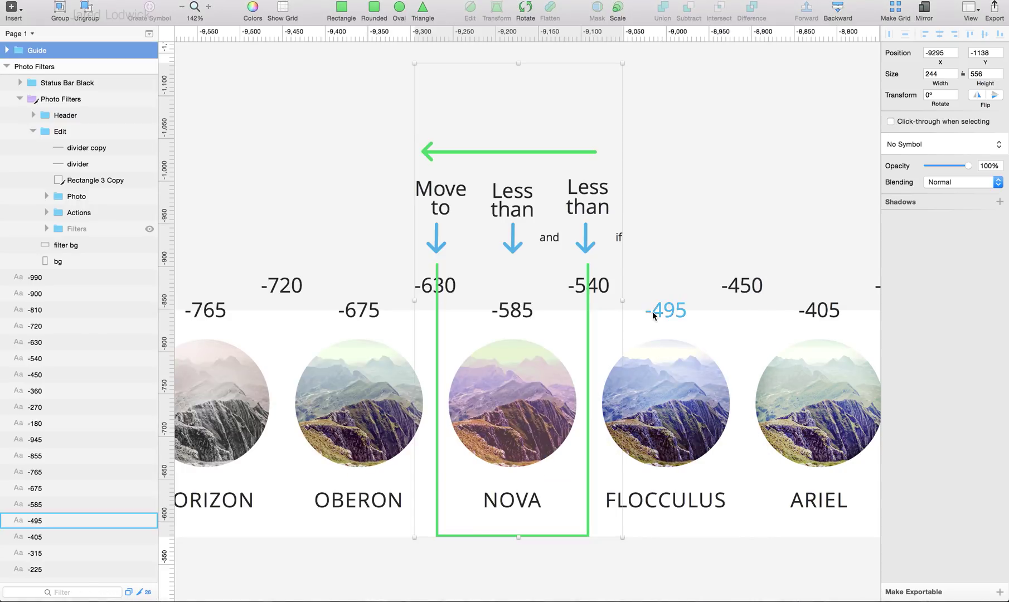
{"action": "scroll", "coordinate": [610, 306], "scroll_direction": "left", "scroll_amount": 10}
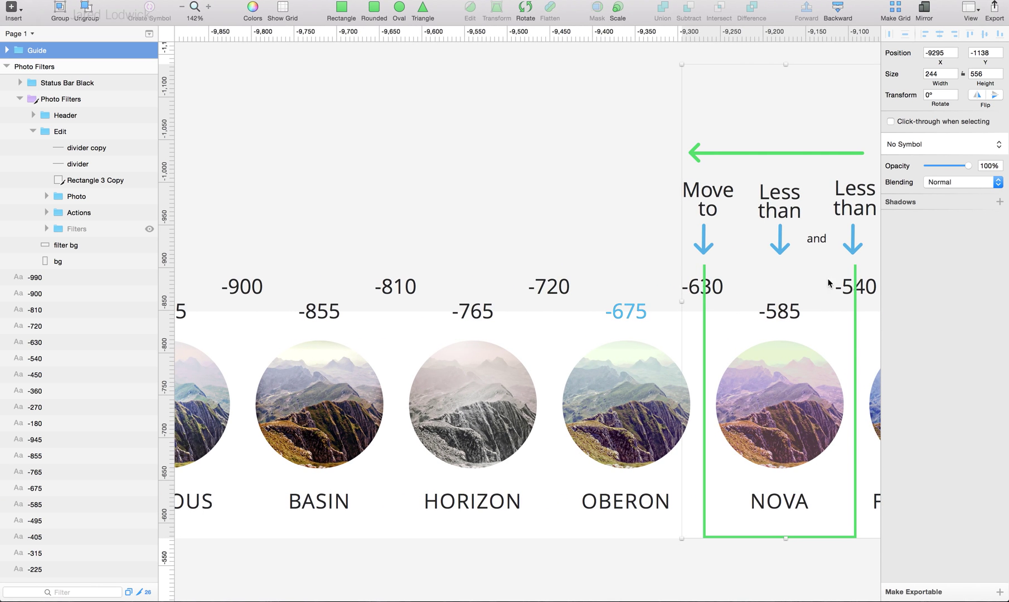
{"action": "key", "text": "super+Tab"}
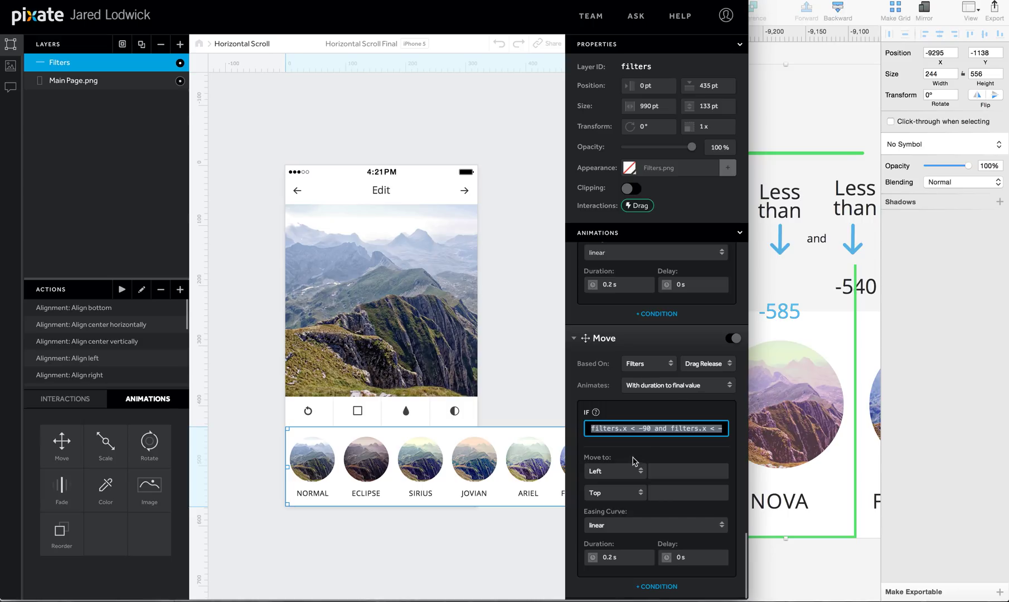
{"action": "left_click", "coordinate": [646, 429]}
{"action": "key", "text": "BackSpace"}
{"action": "type", "text": "4"}
{"action": "key", "text": "BackSpace"}
{"action": "type", "text": "54"}
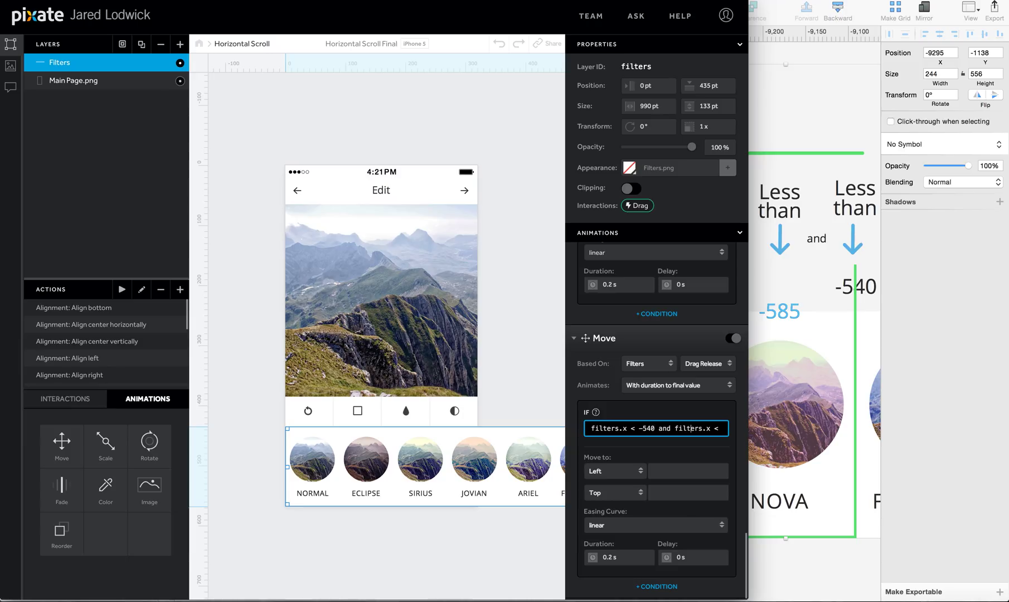
Step: Change the seventh Move's second condition bound to -585 and set its left-edge target to -630 pt
{"action": "key", "text": "End"}
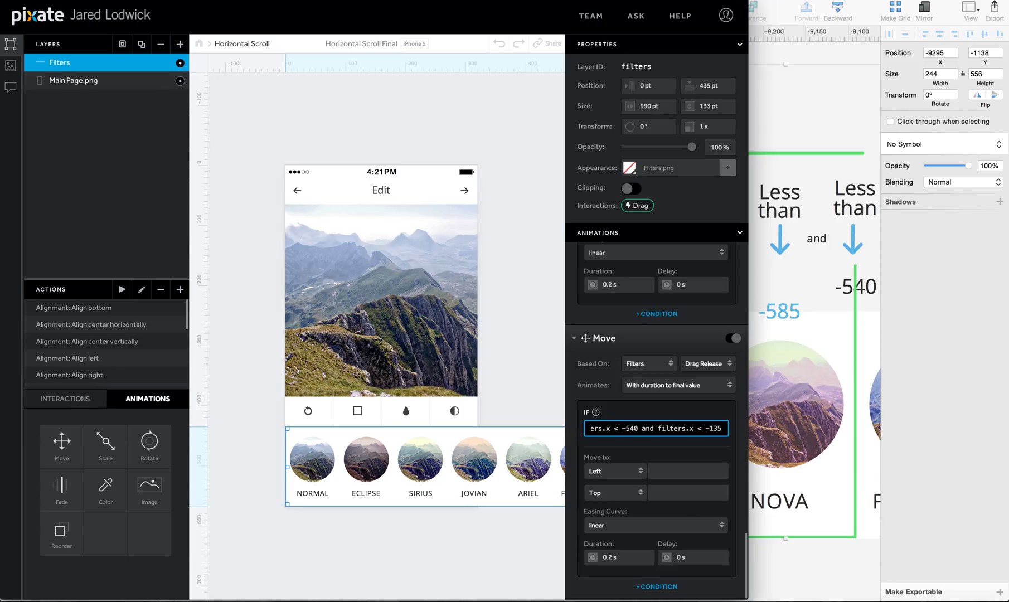
{"action": "key", "text": "Left"}
{"action": "key", "text": "BackSpace"}
{"action": "key", "text": "BackSpace"}
{"action": "type", "text": "58"}
{"action": "key", "text": "super+Tab"}
{"action": "key", "text": "super+Tab"}
{"action": "left_click", "coordinate": [669, 472]}
{"action": "type", "text": "-"}
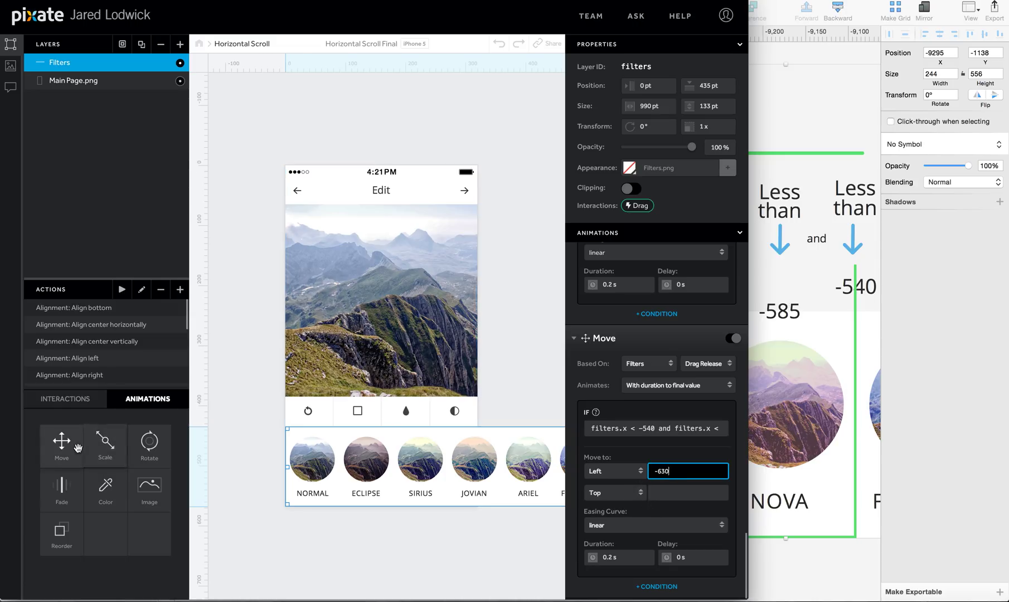
Step: Add an eighth Move animation to the Filters layer, based on the Drag Release of Filters
{"action": "left_click_drag", "start_coordinate": [62, 442], "coordinate": [85, 64]}
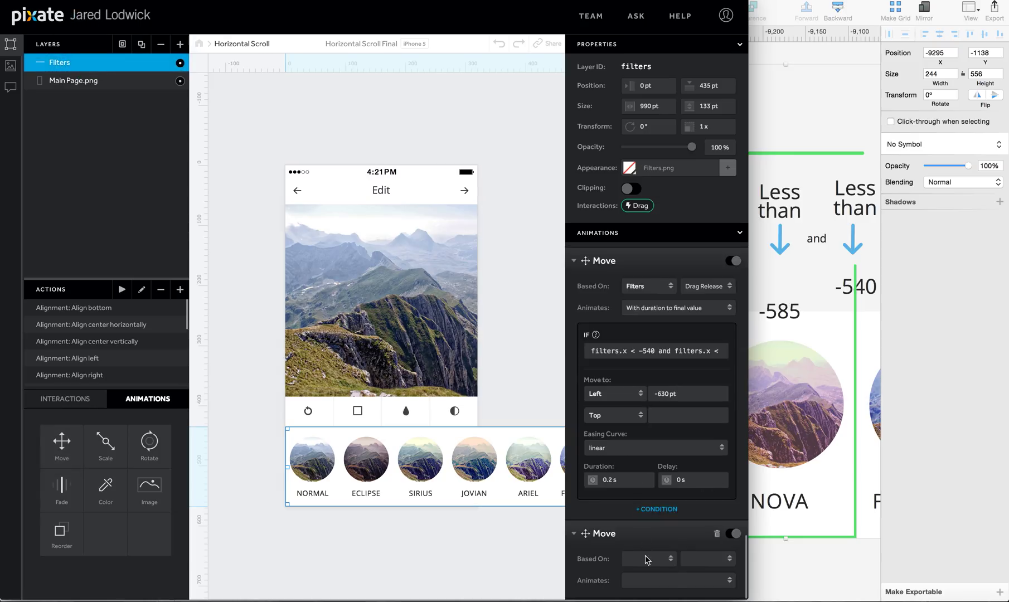
{"action": "left_click", "coordinate": [647, 558]}
{"action": "left_click", "coordinate": [647, 579]}
{"action": "left_click", "coordinate": [681, 560]}
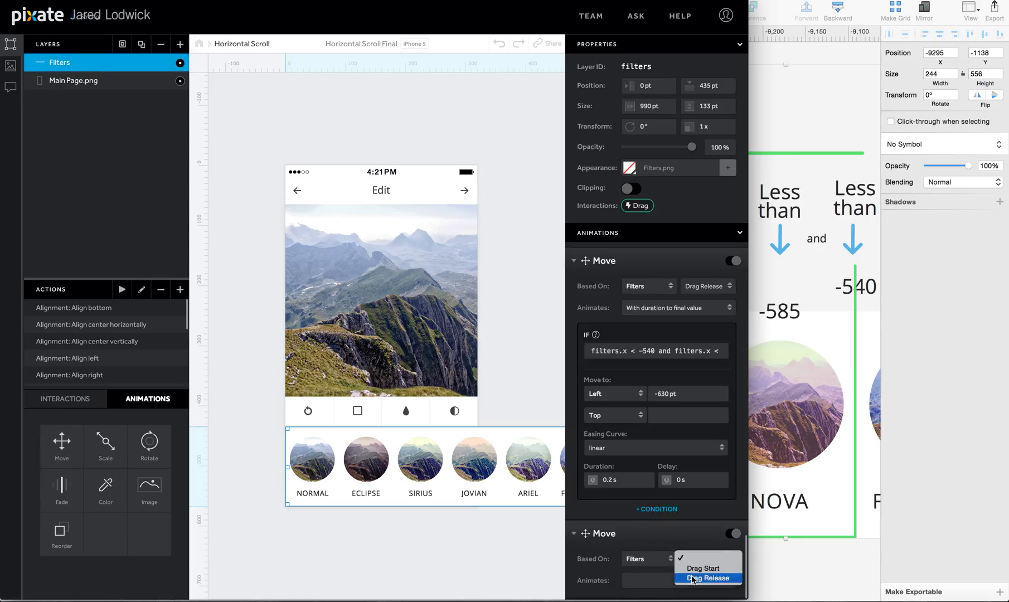
{"action": "left_click", "coordinate": [685, 576]}
{"action": "scroll", "coordinate": [651, 557], "scroll_direction": "down", "scroll_amount": 5}
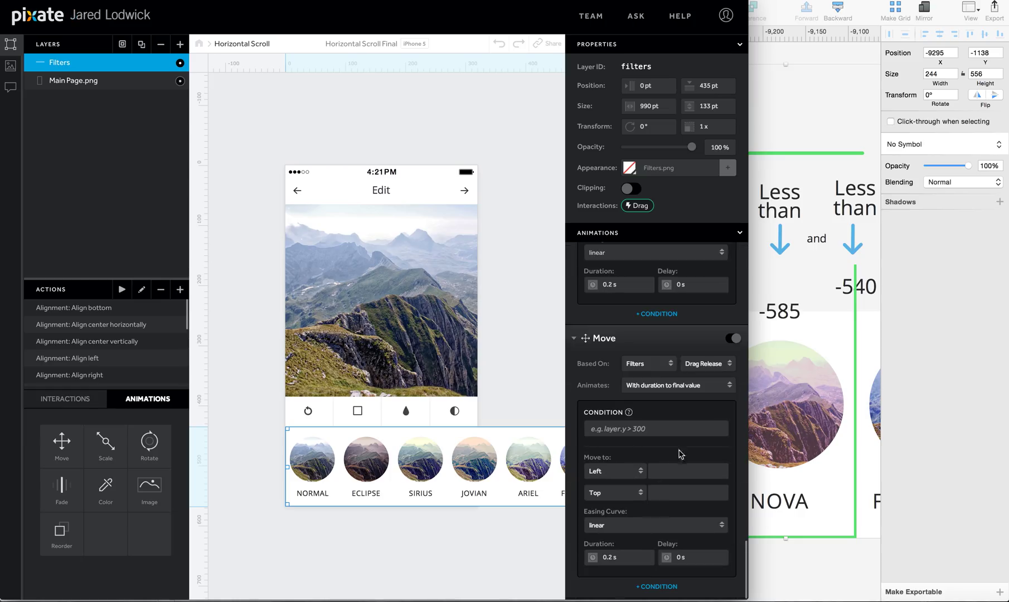
Step: Switch to Sketch and shift the Guide group left to the Oberon filter so it spans the -630 and -720 marks
{"action": "left_click", "coordinate": [836, 311]}
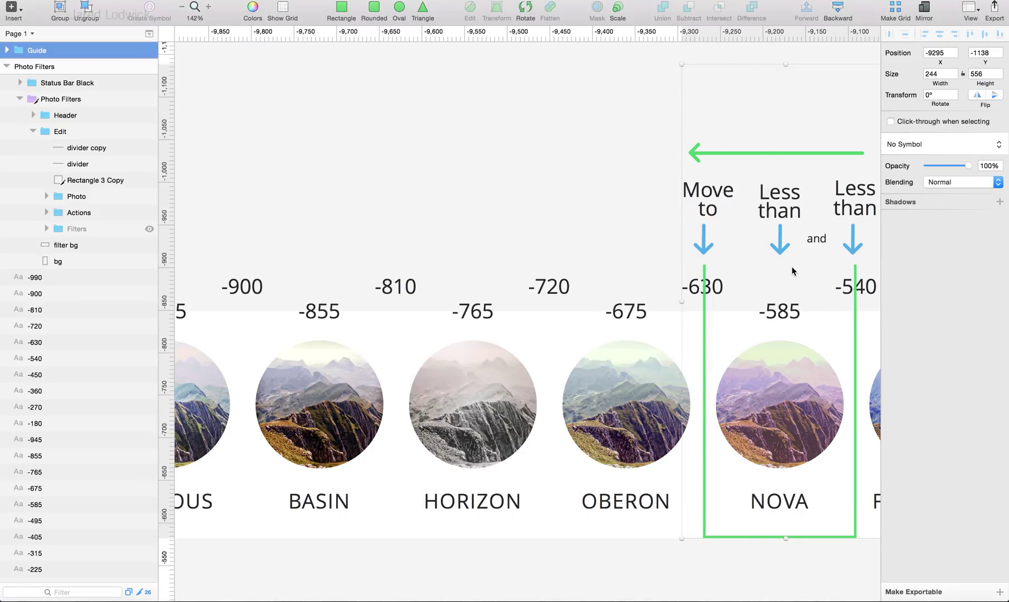
{"action": "key", "text": "shift+Left"}
{"action": "key", "text": "shift+Left"}
{"action": "key", "text": "shift+Left"}
{"action": "key", "text": "shift+Left"}
{"action": "key", "text": "shift+Left"}
{"action": "key", "text": "shift+Left"}
{"action": "key", "text": "shift+Left"}
{"action": "key", "text": "shift+Left"}
{"action": "key", "text": "shift+Left"}
{"action": "key", "text": "shift+Left"}
{"action": "key", "text": "shift+Left"}
{"action": "key", "text": "shift+Left"}
{"action": "key", "text": "shift+Left"}
{"action": "key", "text": "shift+Left"}
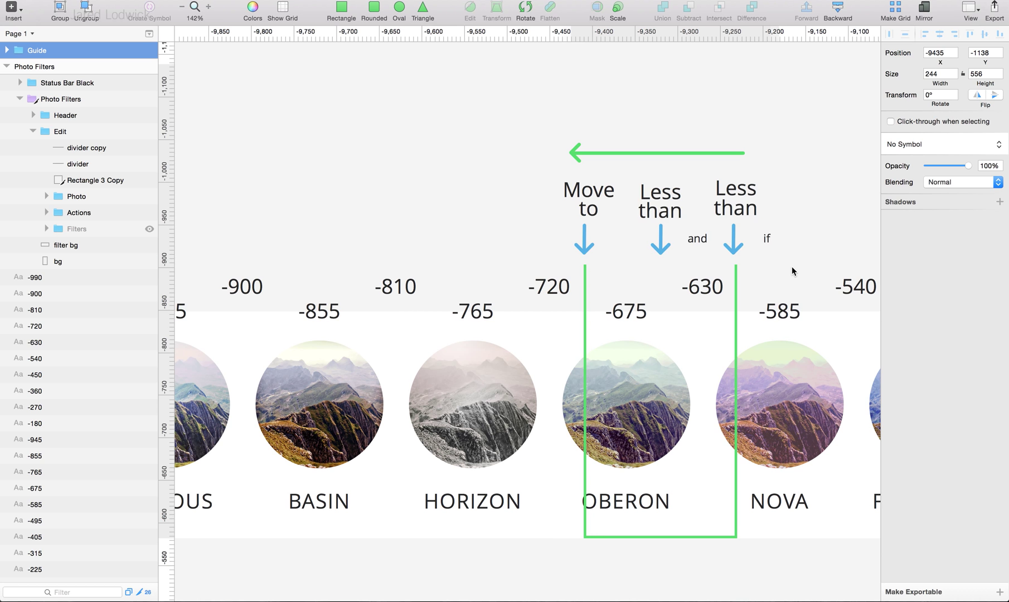
{"action": "key", "text": "shift+Left"}
{"action": "key", "text": "shift+Left"}
{"action": "key", "text": "shift+Left"}
{"action": "key", "text": "shift+Left"}
{"action": "scroll", "coordinate": [792, 270], "scroll_direction": "left", "scroll_amount": 5}
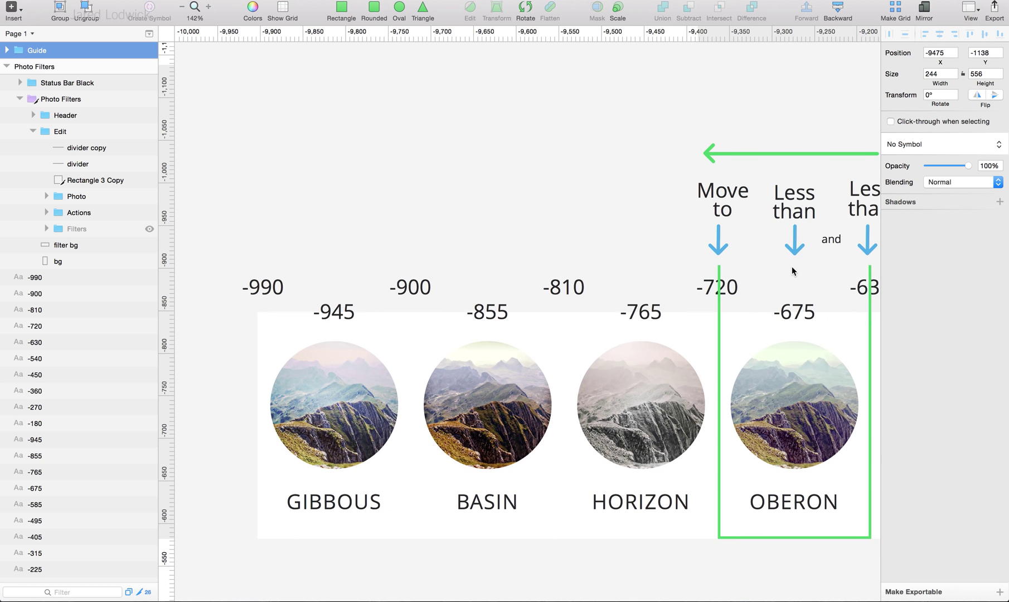
{"action": "scroll", "coordinate": [792, 266], "scroll_direction": "right", "scroll_amount": 3}
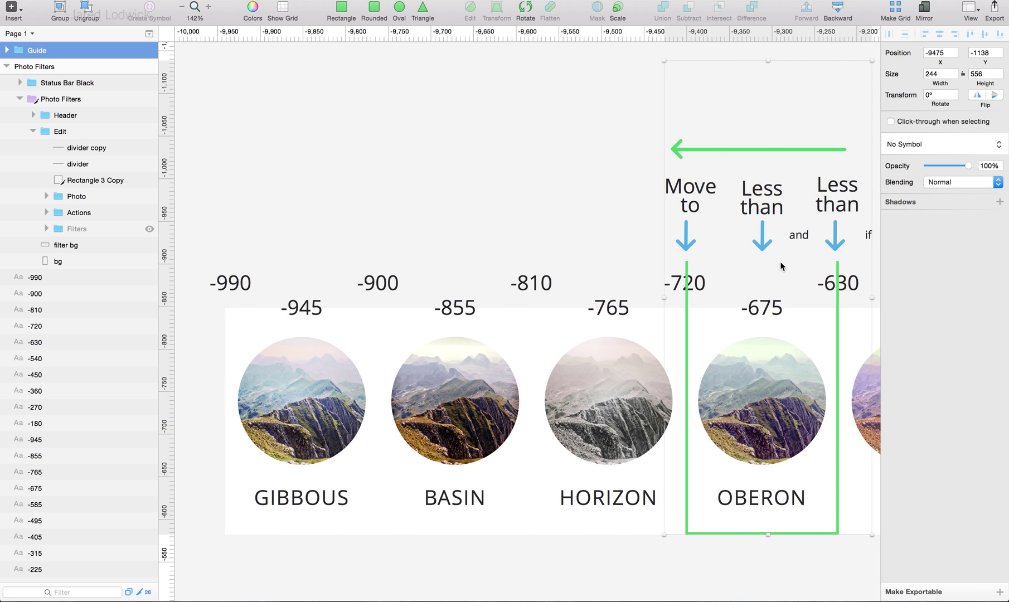
Step: Switch to Pixate, paste the copied condition into the eighth Move and change its first bound to -630
{"action": "key", "text": "super+Tab"}
{"action": "left_click", "coordinate": [721, 428]}
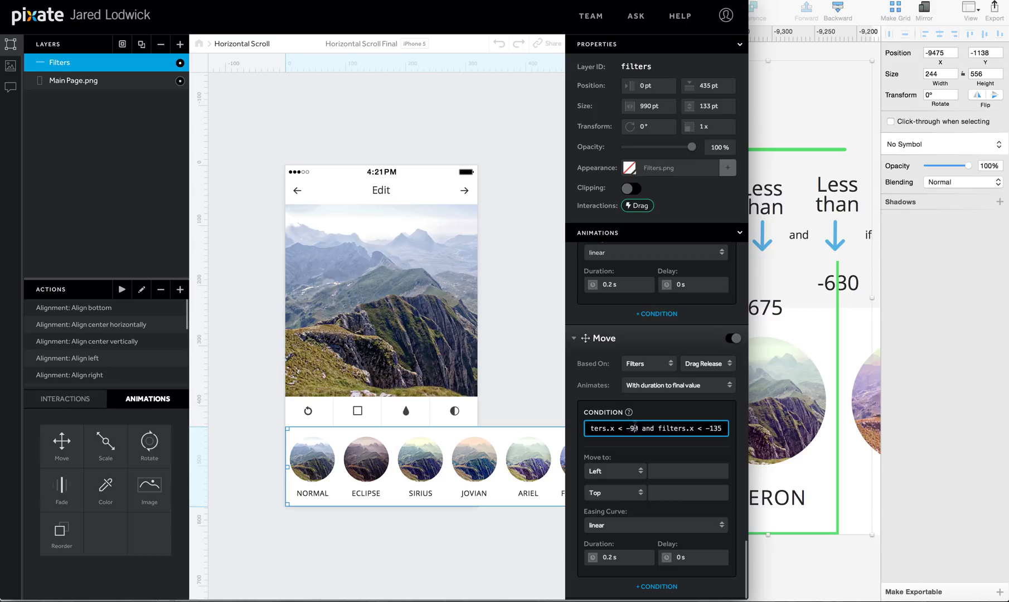
{"action": "key", "text": "BackSpace"}
{"action": "type", "text": "63"}
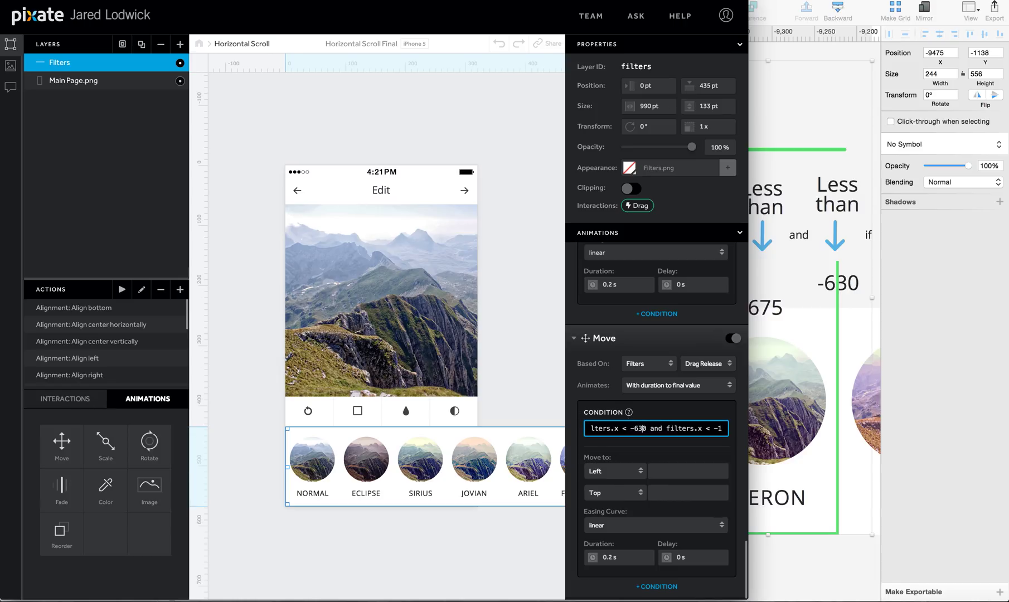
Step: Change the eighth Move's second condition bound to -675 and set its left-edge target to -720 pt
{"action": "left_click", "coordinate": [715, 428]}
{"action": "key", "text": "BackSpace"}
{"action": "key", "text": "BackSpace"}
{"action": "type", "text": "67"}
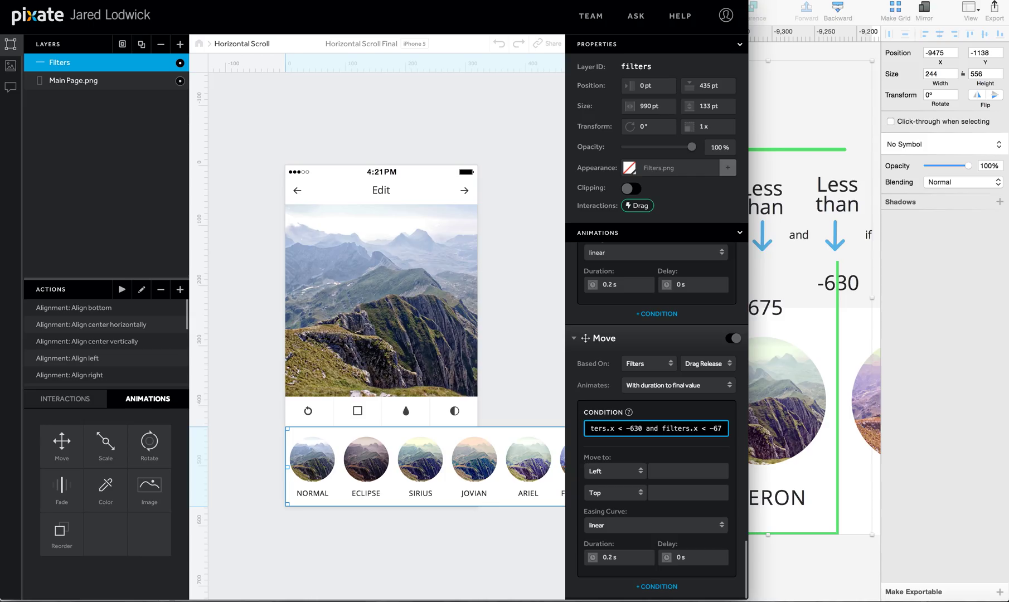
{"action": "left_click", "coordinate": [692, 473]}
{"action": "key", "text": "super+Tab"}
{"action": "key", "text": "super+Tab"}
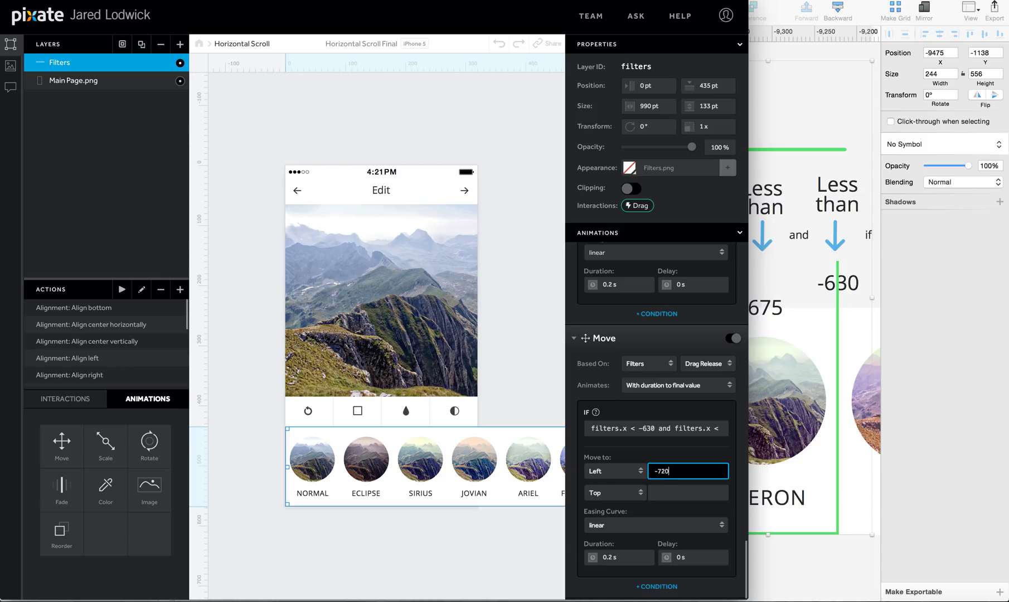
{"action": "key", "text": "Return"}
Step: Add a ninth Move animation to Filters, based on the Drag Release of Filters, and paste the copied condition into it
{"action": "left_click_drag", "start_coordinate": [61, 444], "coordinate": [60, 53]}
{"action": "scroll", "coordinate": [644, 493], "scroll_direction": "down", "scroll_amount": 3}
{"action": "left_click", "coordinate": [649, 559]}
{"action": "left_click", "coordinate": [647, 576]}
{"action": "left_click", "coordinate": [695, 564]}
{"action": "left_click", "coordinate": [706, 578]}
{"action": "scroll", "coordinate": [692, 568], "scroll_direction": "down", "scroll_amount": 6}
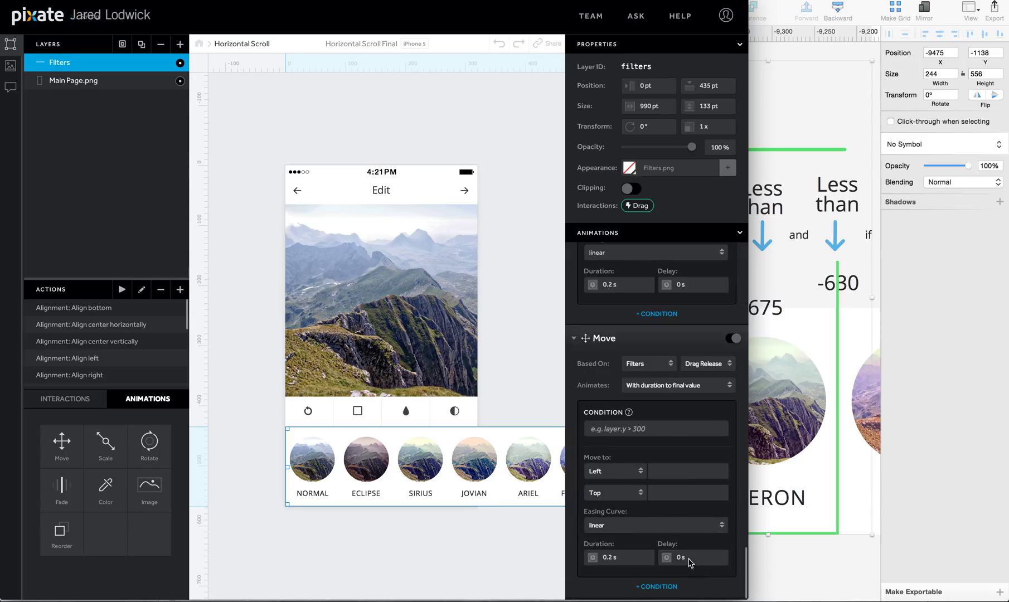
{"action": "left_click", "coordinate": [665, 428]}
{"action": "key", "text": "super+v"}
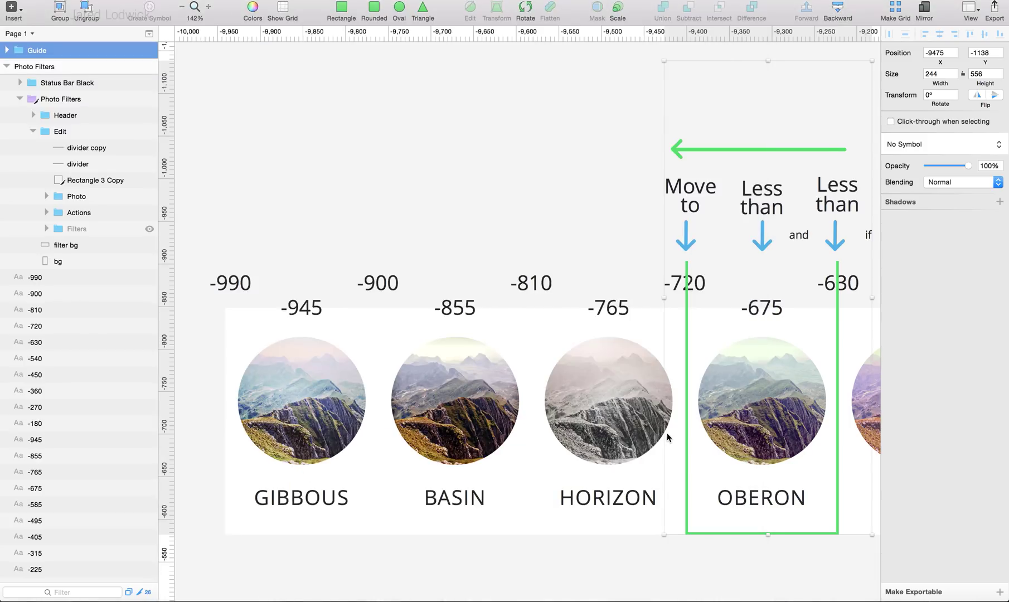
Step: Shift the Guide group left to the Horizon filter so it spans the -720 and -810 marks
{"action": "key", "text": "shift+Left"}
{"action": "key", "text": "shift+Left"}
{"action": "key", "text": "shift+Left"}
{"action": "key", "text": "shift+Left"}
{"action": "key", "text": "shift+Left"}
{"action": "key", "text": "shift+Left"}
{"action": "key", "text": "shift+Left"}
{"action": "key", "text": "shift+Left"}
{"action": "key", "text": "shift+Left"}
{"action": "key", "text": "shift+Left"}
{"action": "key", "text": "shift+Left"}
{"action": "key", "text": "shift+Left"}
{"action": "key", "text": "shift+Left"}
{"action": "key", "text": "shift+Left"}
{"action": "key", "text": "shift+Left"}
{"action": "key", "text": "shift+Left"}
{"action": "key", "text": "shift+Left"}
{"action": "key", "text": "shift+Left"}
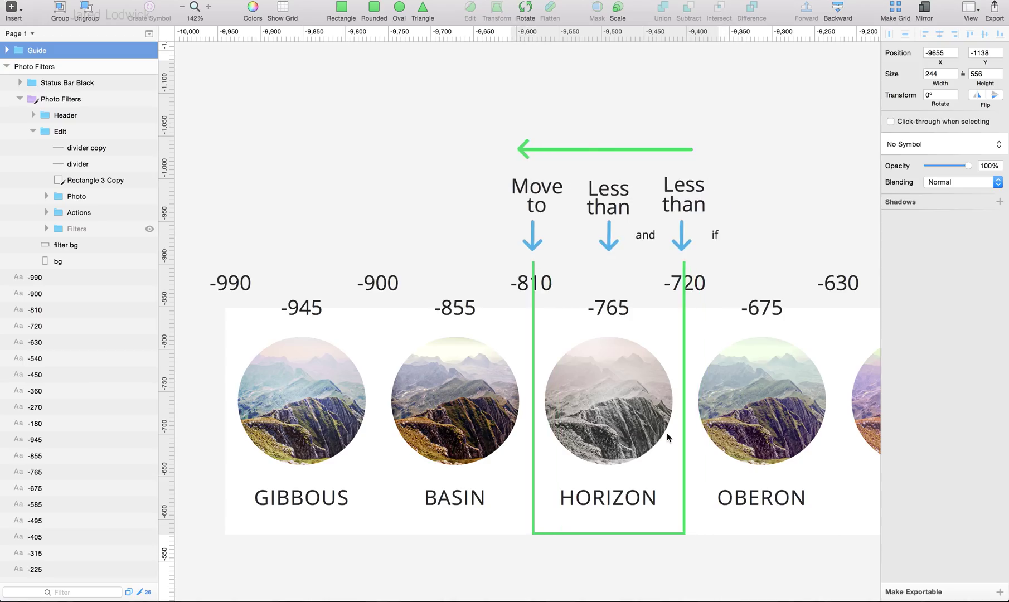
{"action": "key", "text": "Right"}
{"action": "key", "text": "Right"}
{"action": "scroll", "coordinate": [667, 432], "scroll_direction": "left", "scroll_amount": 5}
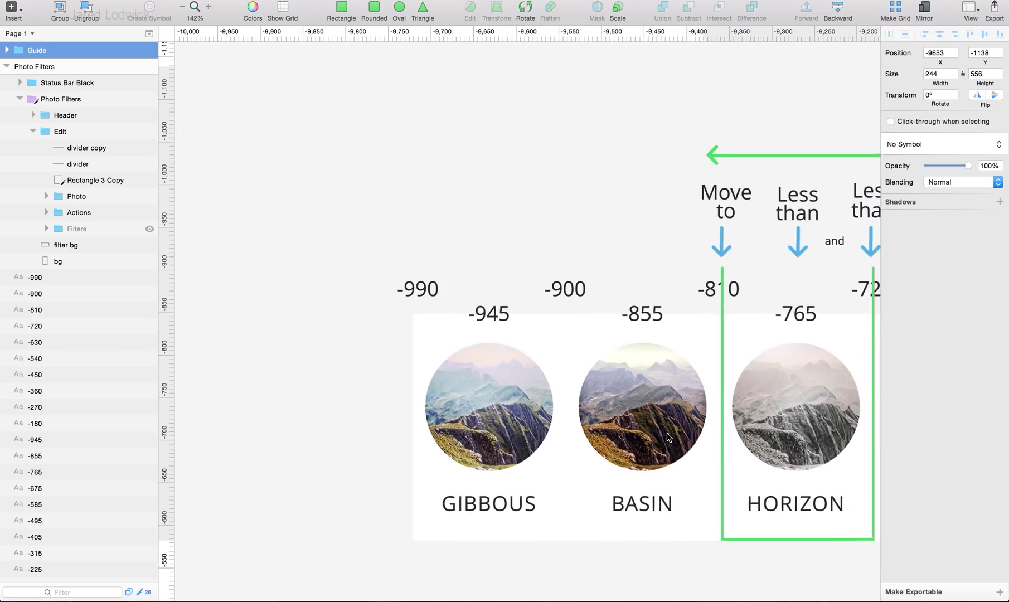
Step: Switch to Pixate and change the first bound of the ninth Move's condition to -720
{"action": "key", "text": "super+Tab"}
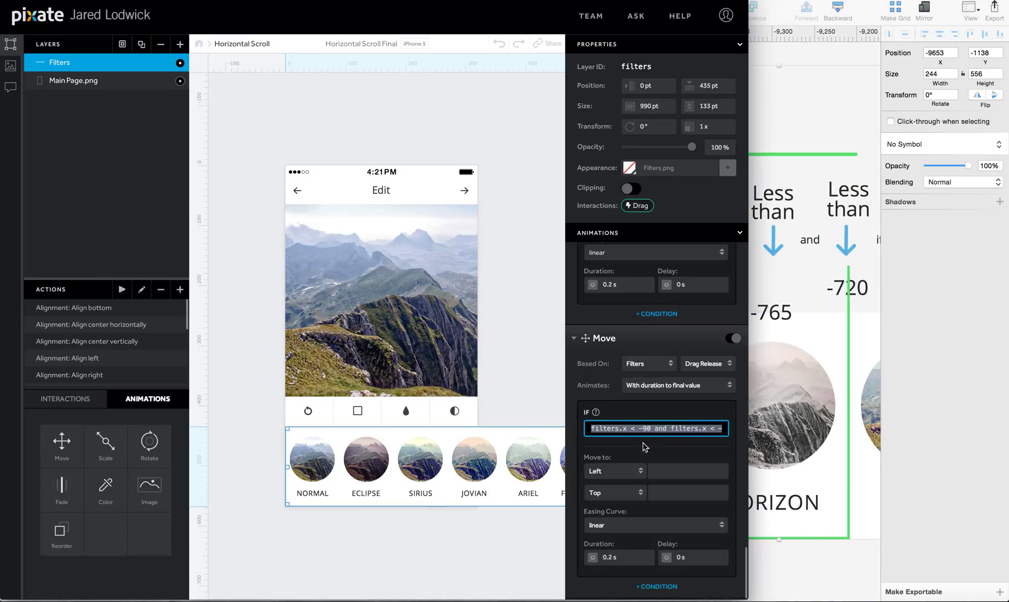
{"action": "left_click", "coordinate": [644, 435]}
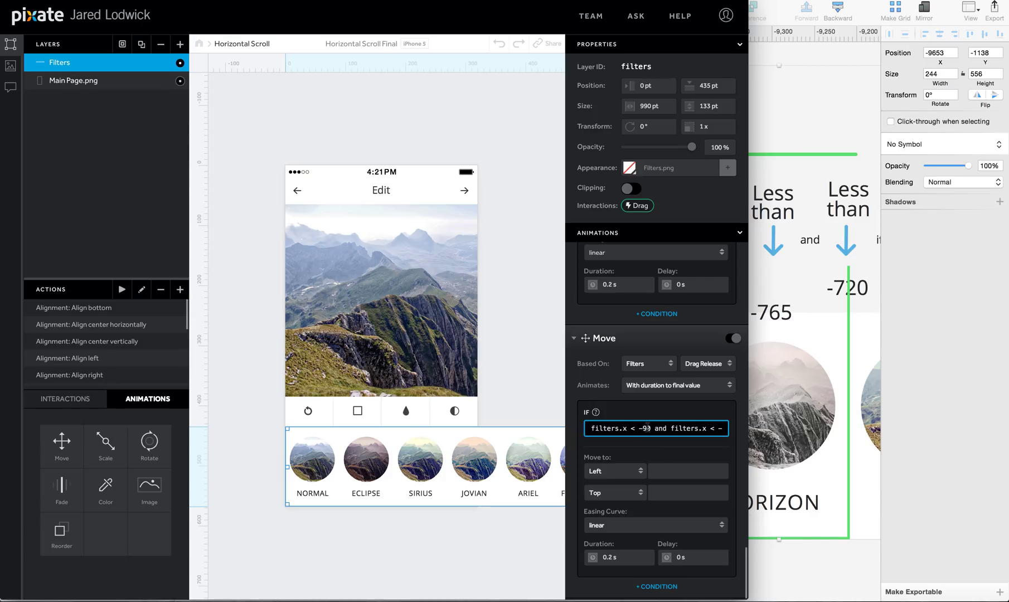
{"action": "key", "text": "BackSpace"}
{"action": "type", "text": "72"}
Step: Change the ninth Move's second condition bound to -765 and set its left-edge target to -810 pt
{"action": "left_click", "coordinate": [715, 427]}
{"action": "type", "text": "-135"}
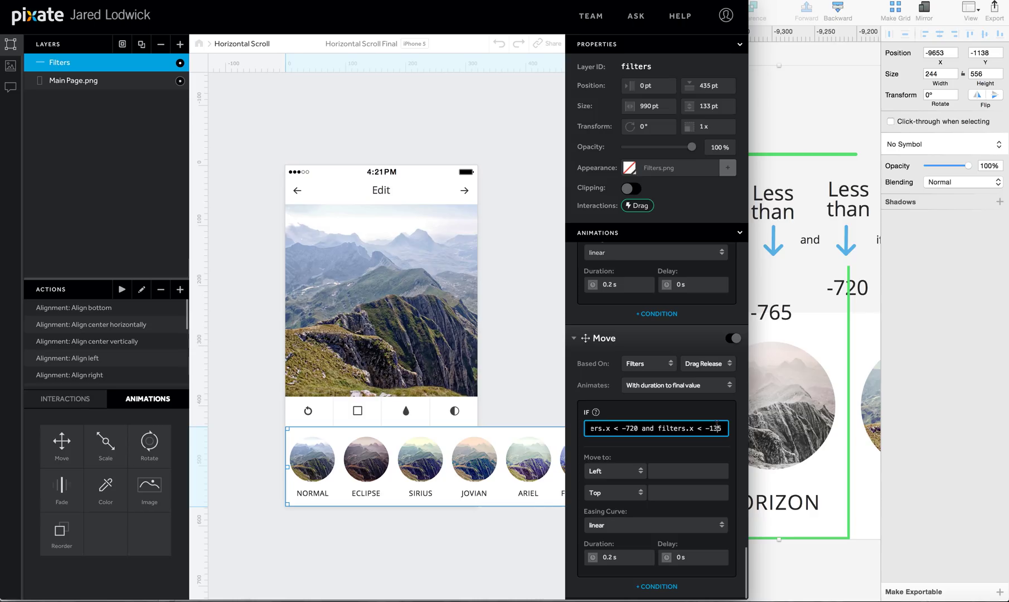
{"action": "left_click", "coordinate": [716, 426]}
{"action": "key", "text": "BackSpace"}
{"action": "key", "text": "BackSpace"}
{"action": "type", "text": "76"}
{"action": "key", "text": "super+Tab"}
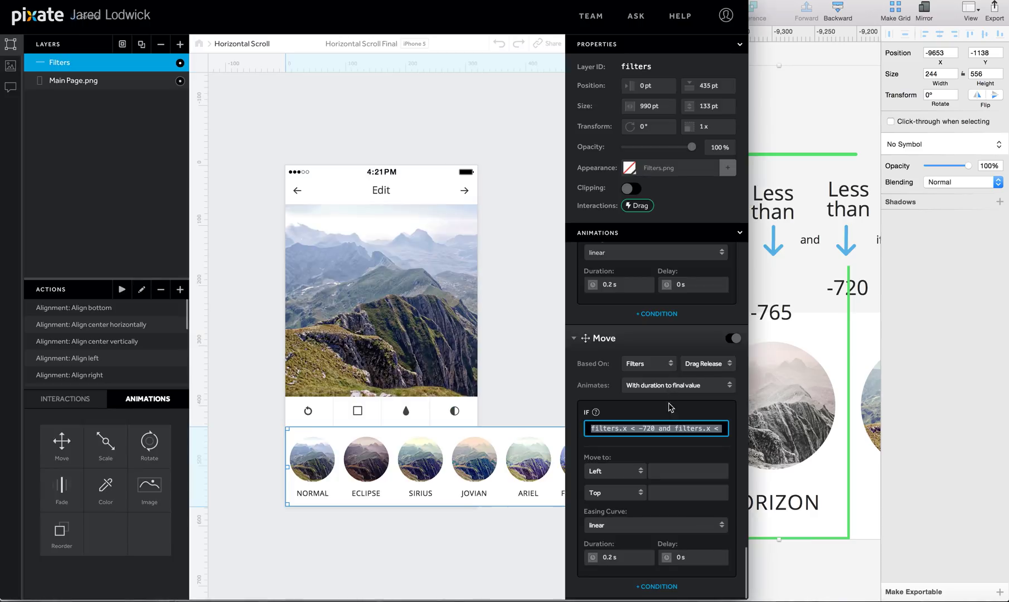
{"action": "key", "text": "super+Tab"}
{"action": "left_click", "coordinate": [668, 469]}
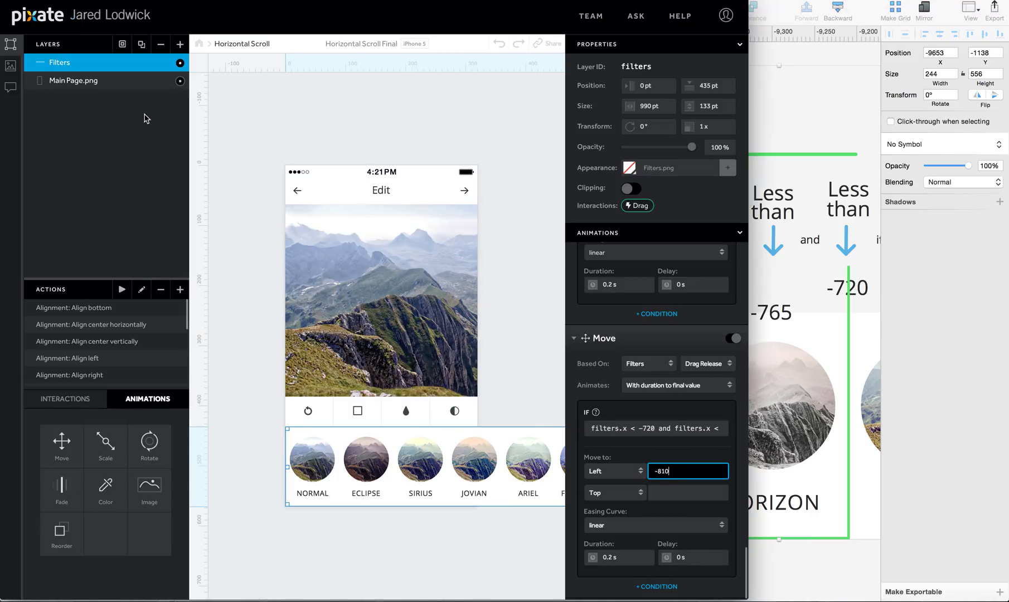
Step: Add a tenth Move animation to Filters, based on the Drag Release of Filters
{"action": "left_click_drag", "start_coordinate": [61, 443], "coordinate": [71, 64]}
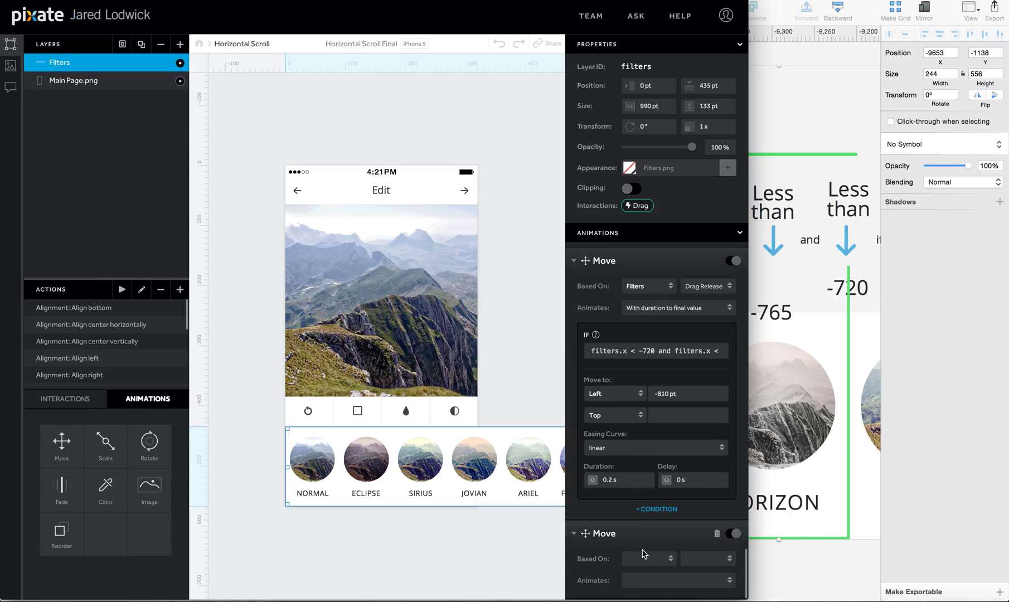
{"action": "left_click", "coordinate": [643, 554]}
{"action": "left_click", "coordinate": [641, 578]}
{"action": "left_click", "coordinate": [696, 560]}
{"action": "left_click", "coordinate": [699, 568]}
Step: Switch to Sketch and shift the Guide group left to the Basin filter so it spans the -810 and -900 marks
{"action": "left_click", "coordinate": [778, 565]}
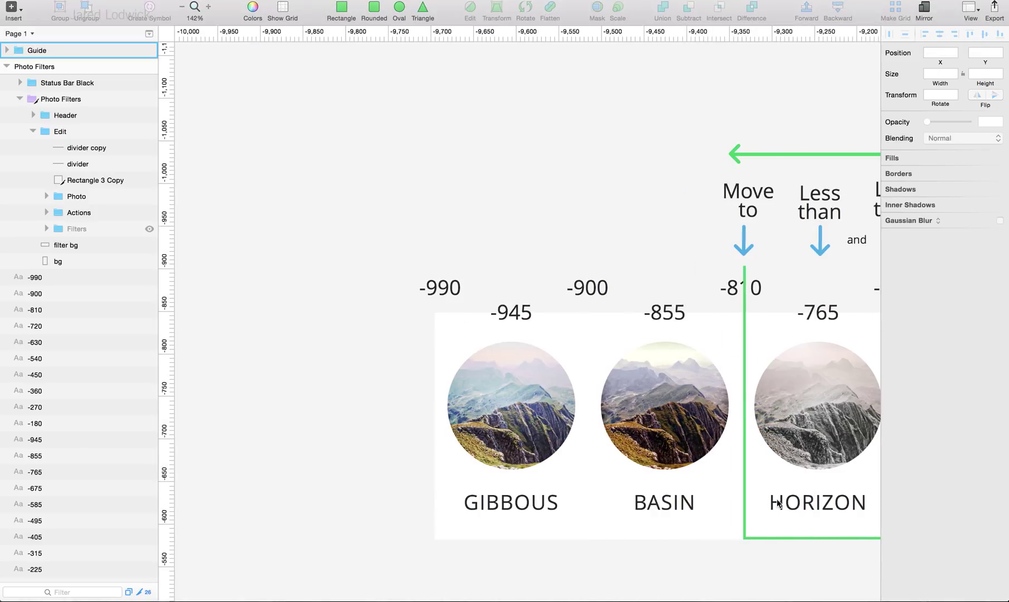
{"action": "scroll", "coordinate": [779, 504], "scroll_direction": "left", "scroll_amount": 5}
{"action": "scroll", "coordinate": [860, 444], "scroll_direction": "right", "scroll_amount": 3}
{"action": "left_click", "coordinate": [793, 201]}
{"action": "key", "text": "shift+Left"}
{"action": "key", "text": "shift+Left"}
{"action": "key", "text": "shift+Left"}
{"action": "key", "text": "shift+Left"}
{"action": "key", "text": "shift+Left"}
{"action": "key", "text": "shift+Left"}
{"action": "key", "text": "shift+Left"}
{"action": "key", "text": "shift+Left"}
{"action": "key", "text": "shift+Left"}
{"action": "key", "text": "shift+Left"}
{"action": "key", "text": "shift+Left"}
{"action": "key", "text": "shift+Left"}
{"action": "key", "text": "shift+Left"}
{"action": "key", "text": "shift+Left"}
{"action": "key", "text": "shift+Left"}
{"action": "key", "text": "shift+Left"}
{"action": "key", "text": "shift+Left"}
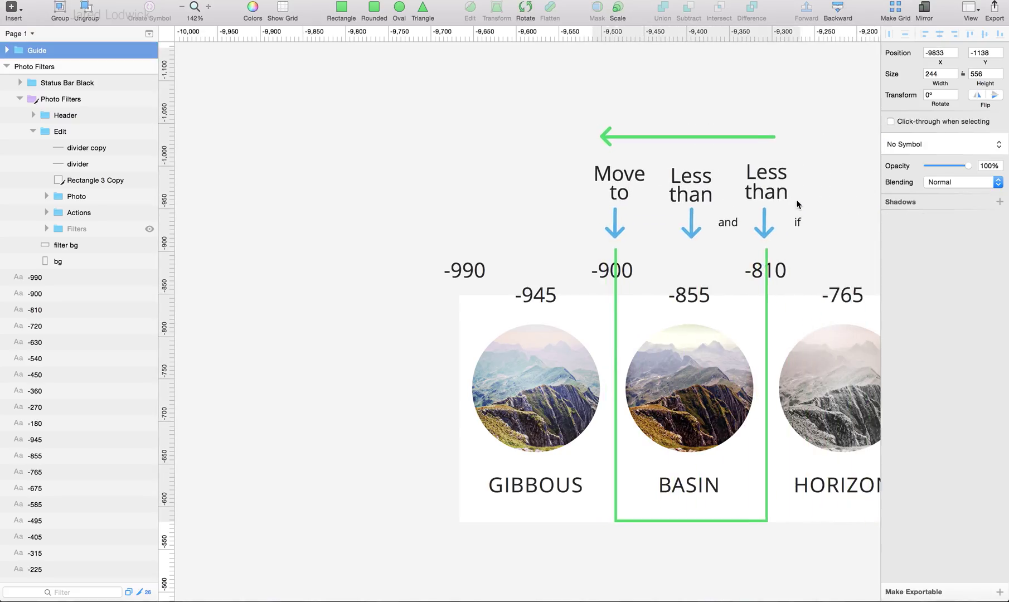
{"action": "scroll", "coordinate": [797, 204], "scroll_direction": "left", "scroll_amount": 4}
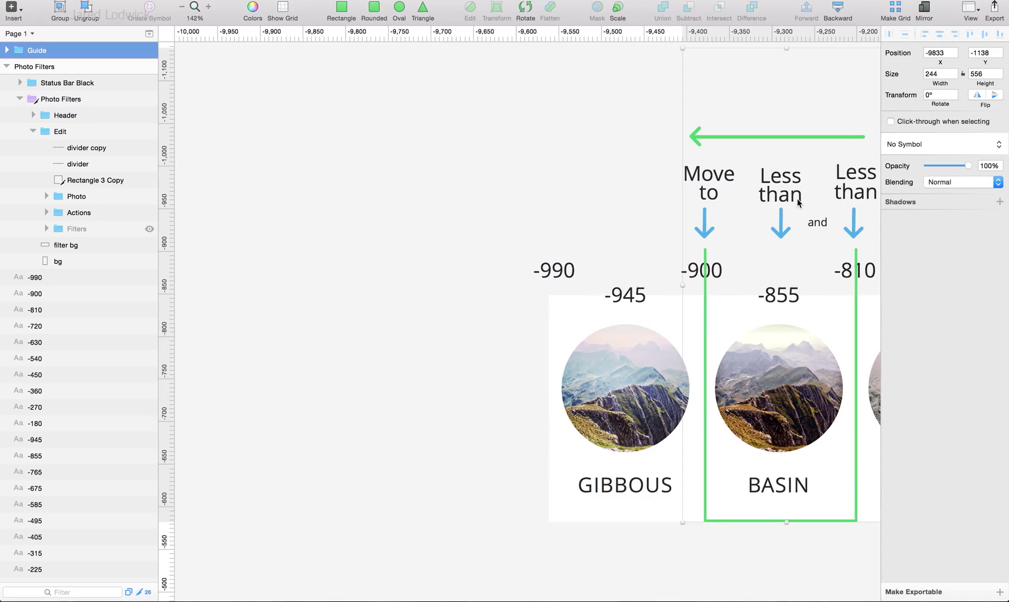
Step: Switch to Pixate, paste the copied condition into the tenth Move and change its first bound to -810
{"action": "key", "text": "super+Tab"}
{"action": "scroll", "coordinate": [652, 531], "scroll_direction": "down", "scroll_amount": 5}
{"action": "left_click", "coordinate": [662, 434]}
{"action": "type", "text": "filters.x < -90 and filters.x < -135"}
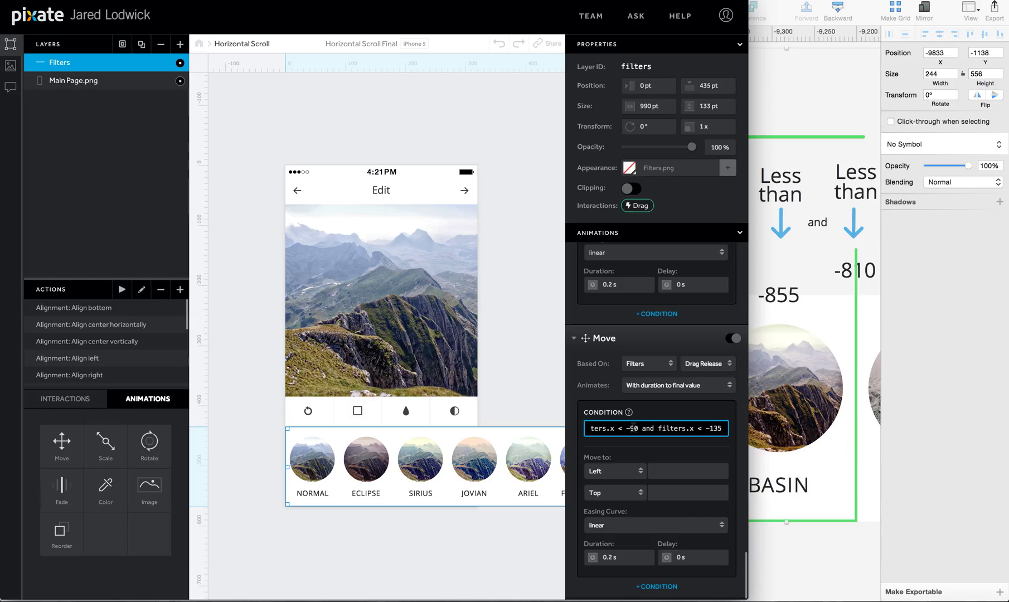
{"action": "key", "text": "BackSpace"}
{"action": "type", "text": "81"}
Step: Change the tenth Move's second condition bound to -855 and set its left-edge target to -900 pt
{"action": "scroll", "coordinate": [656, 423], "scroll_direction": "up", "scroll_amount": 1}
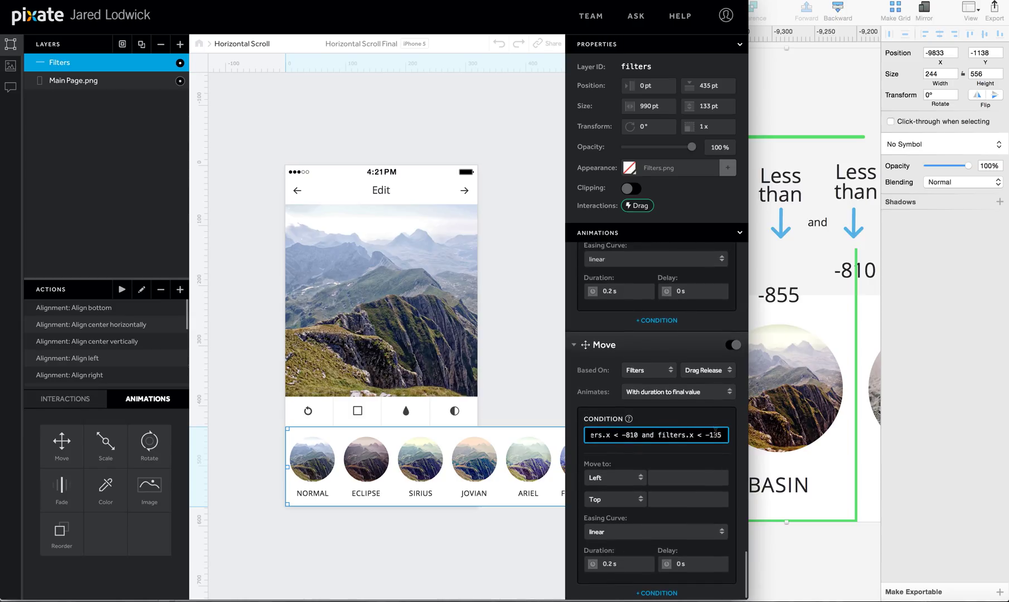
{"action": "left_click", "coordinate": [716, 434]}
{"action": "key", "text": "BackSpace"}
{"action": "key", "text": "BackSpace"}
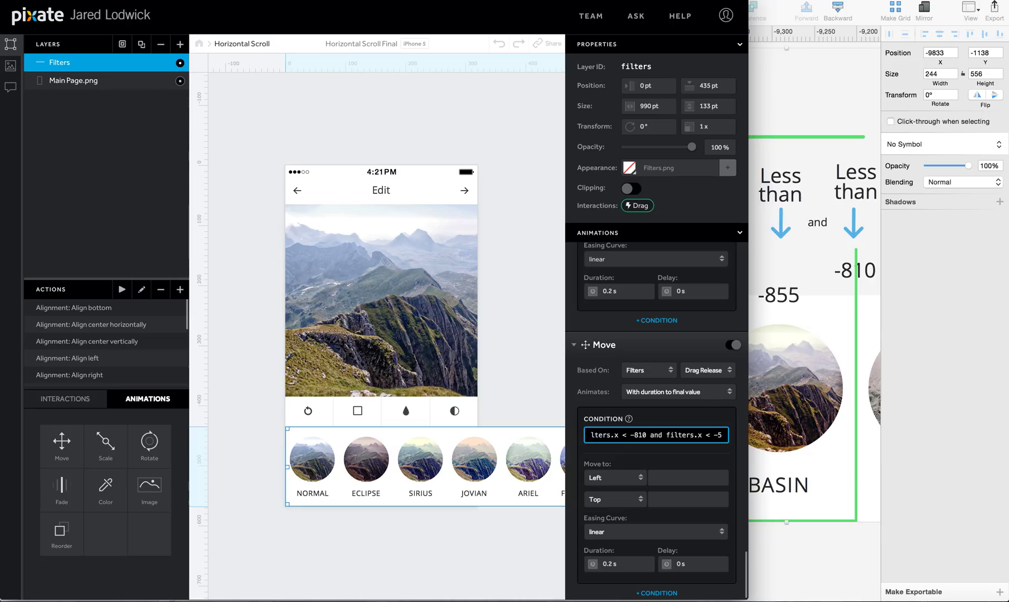
{"action": "type", "text": "8"}
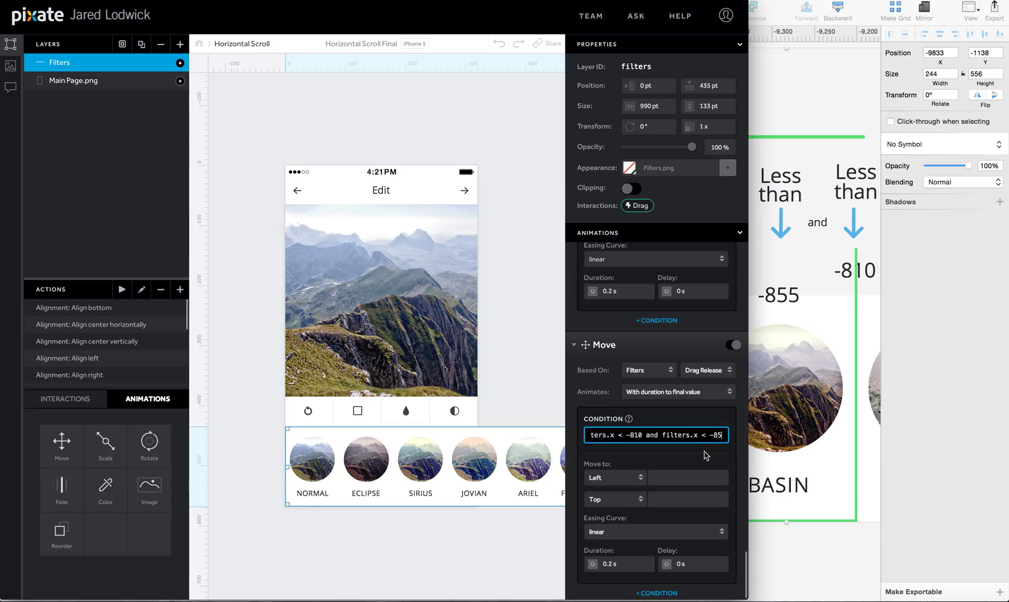
{"action": "left_click", "coordinate": [693, 474]}
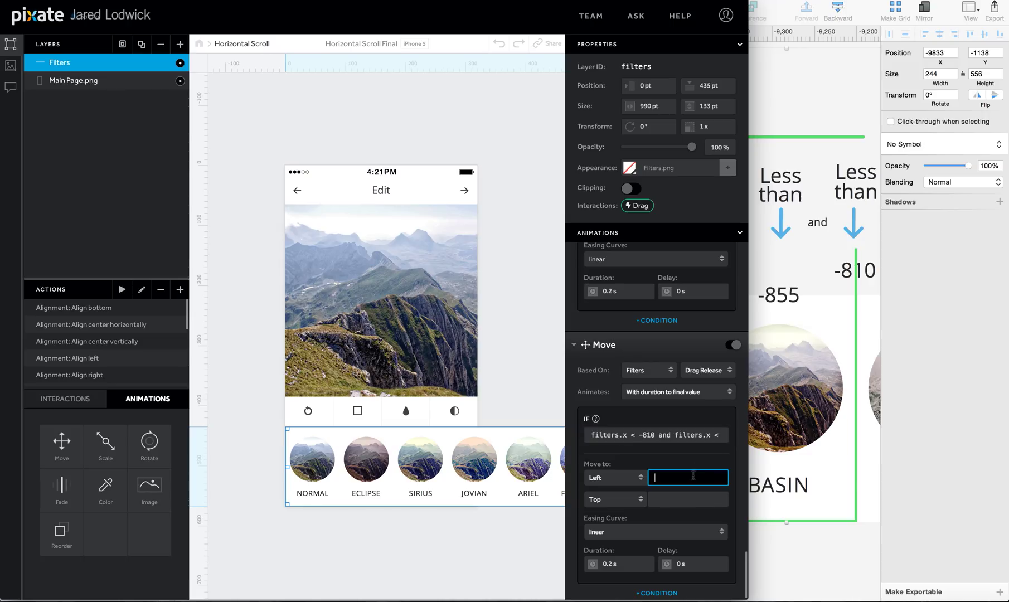
{"action": "type", "text": "-9"}
Step: Switch to Sketch and shift the Guide group left to the Gibbous filter so it spans the -900 and -990 marks
{"action": "left_click", "coordinate": [782, 543]}
{"action": "scroll", "coordinate": [775, 410], "scroll_direction": "down", "scroll_amount": 2}
{"action": "left_click", "coordinate": [811, 232]}
{"action": "key", "text": "shift+Left"}
{"action": "key", "text": "shift+Left"}
{"action": "key", "text": "shift+Left"}
{"action": "key", "text": "shift+Left"}
{"action": "key", "text": "shift+Left"}
{"action": "key", "text": "shift+Left"}
{"action": "key", "text": "shift+Left"}
{"action": "key", "text": "shift+Left"}
{"action": "key", "text": "shift+Left"}
{"action": "key", "text": "shift+Left"}
{"action": "key", "text": "shift+Left"}
{"action": "key", "text": "shift+Left"}
{"action": "key", "text": "shift+Left"}
{"action": "key", "text": "shift+Left"}
{"action": "key", "text": "shift+Left"}
{"action": "key", "text": "shift+Left"}
{"action": "key", "text": "shift+Left"}
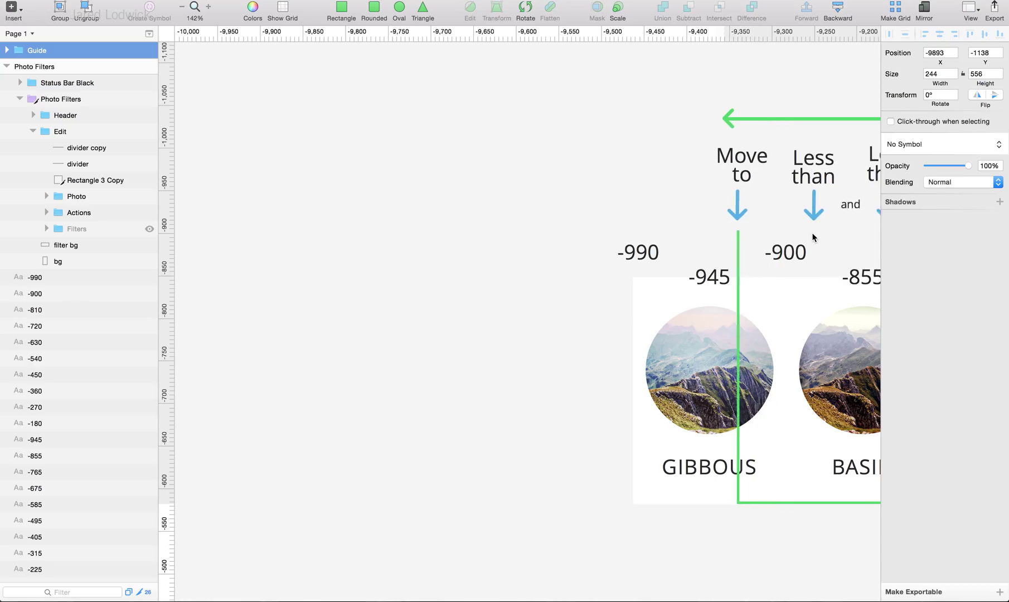
{"action": "key", "text": "shift+Left"}
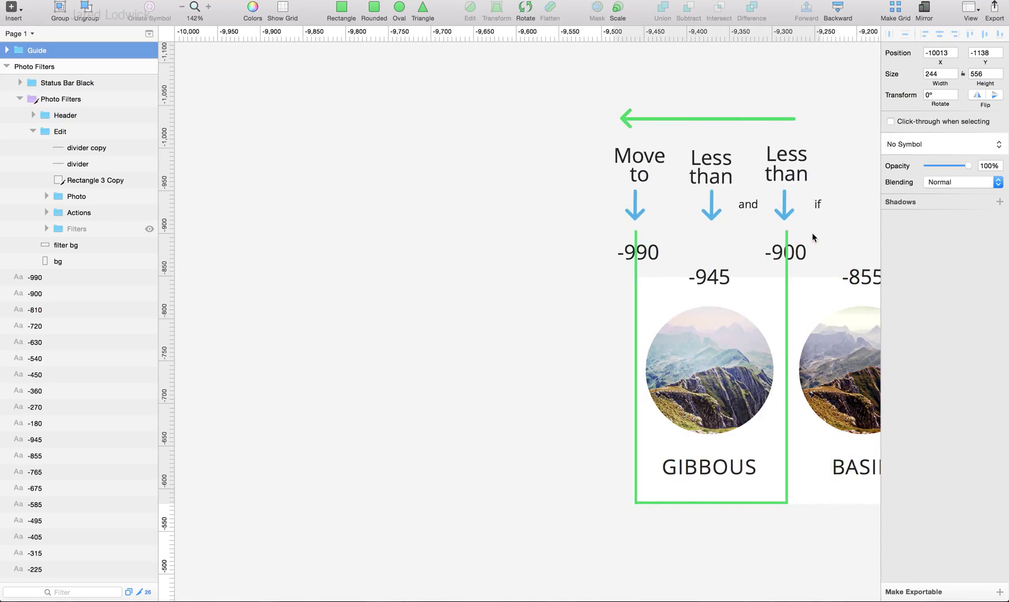
{"action": "key", "text": "shift+Right"}
{"action": "key", "text": "shift+Right"}
{"action": "key", "text": "shift+Right"}
{"action": "key", "text": "shift+Right"}
{"action": "key", "text": "shift+Right"}
{"action": "key", "text": "shift+Right"}
{"action": "key", "text": "shift+Right"}
{"action": "key", "text": "shift+Right"}
Step: Switch to Pixate and add an eleventh Move animation to Filters, based on the Drag Release of Filters
{"action": "key", "text": "super+Tab"}
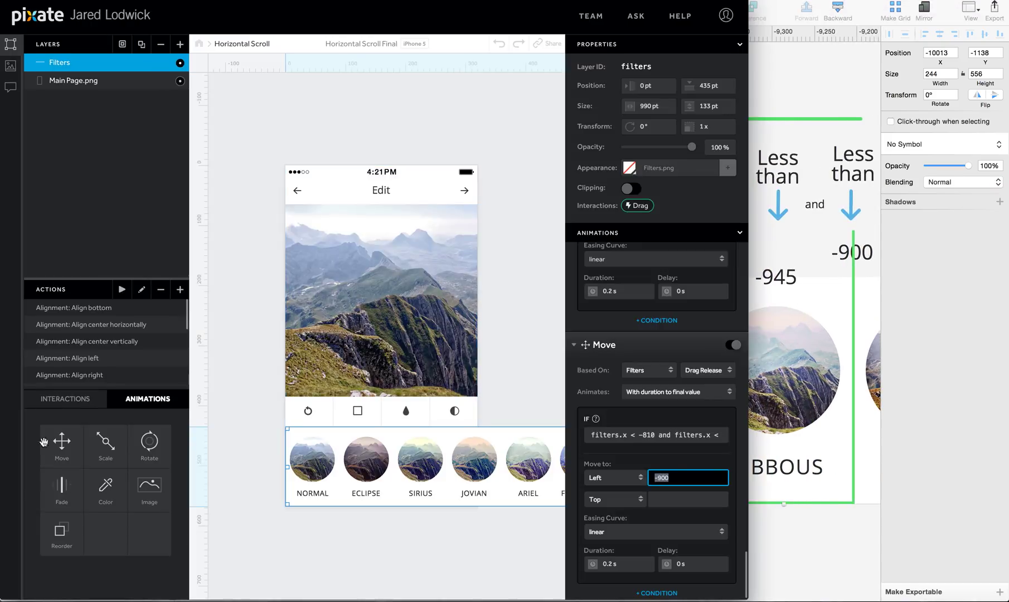
{"action": "left_click_drag", "start_coordinate": [61, 442], "coordinate": [77, 66]}
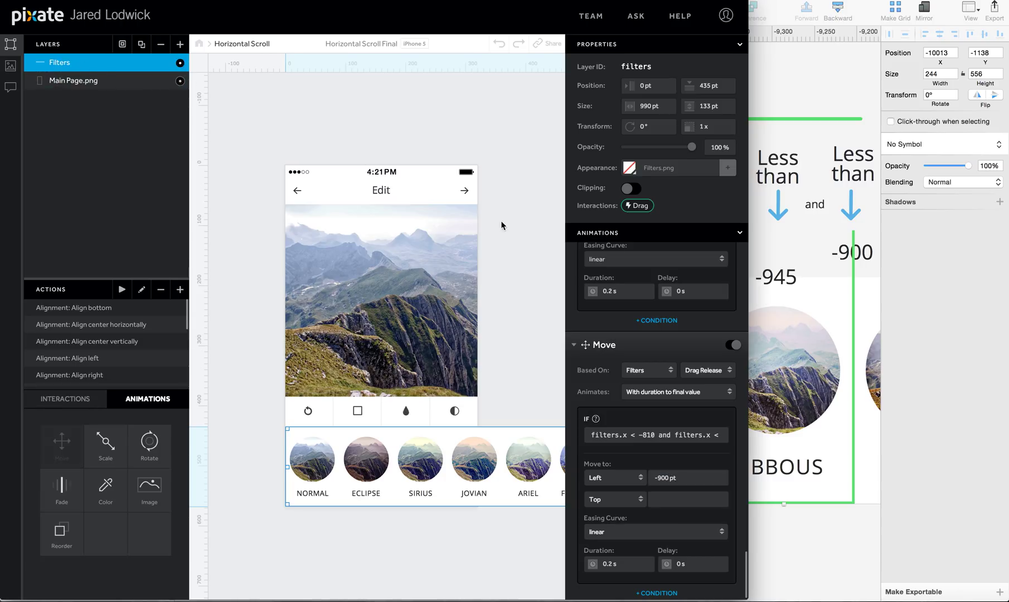
{"action": "left_click", "coordinate": [658, 557]}
{"action": "left_click", "coordinate": [638, 578]}
{"action": "left_click", "coordinate": [699, 562]}
{"action": "left_click", "coordinate": [705, 583]}
Step: Paste the copied condition into the eleventh Move and change its first bound to -900
{"action": "scroll", "coordinate": [680, 558], "scroll_direction": "down", "scroll_amount": 3}
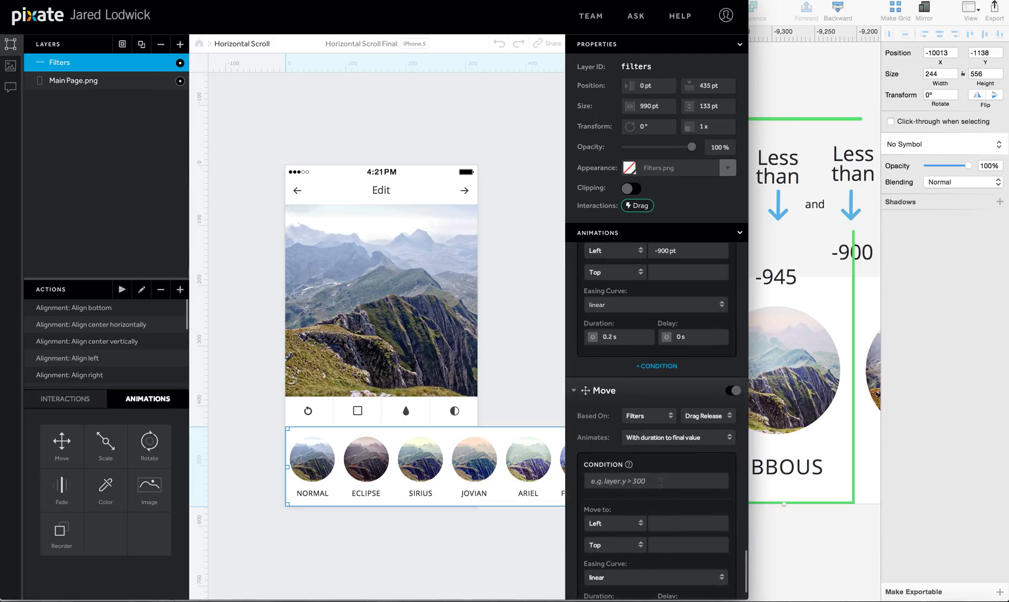
{"action": "left_click", "coordinate": [660, 482]}
{"action": "type", "text": "filters.x < -90 and filters.x < -135"}
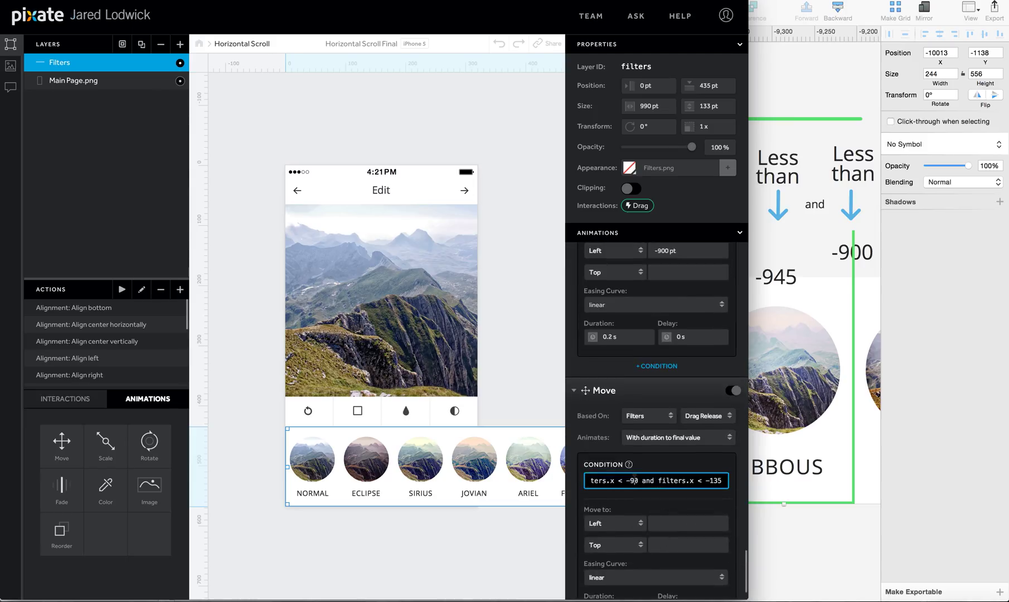
{"action": "type", "text": "0"}
Step: Change the eleventh Move's second condition bound to -945 and set its left-edge target to -990 pt
{"action": "scroll", "coordinate": [706, 486], "scroll_direction": "down", "scroll_amount": 1}
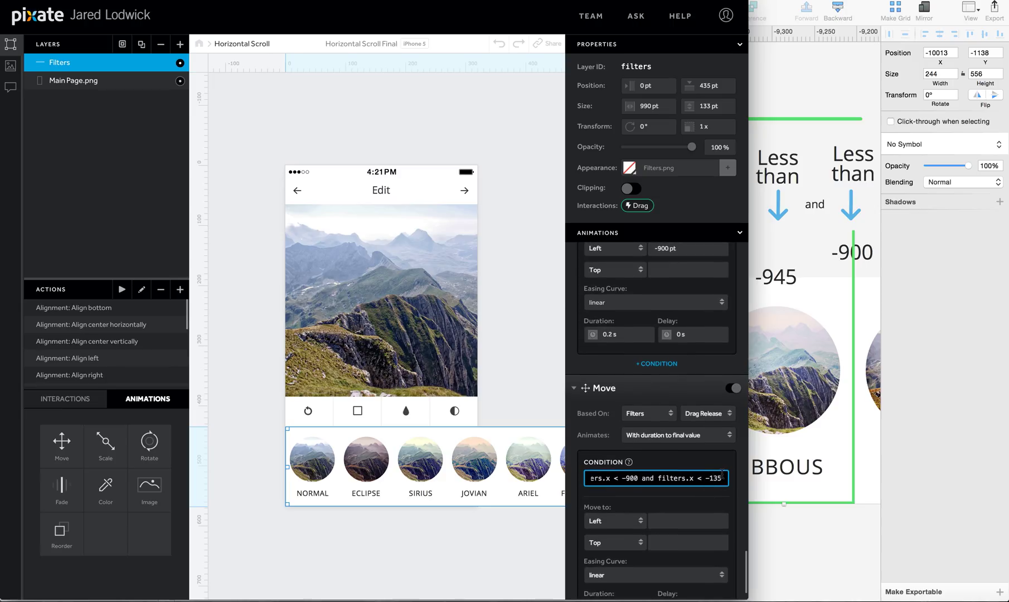
{"action": "key", "text": "BackSpace"}
{"action": "key", "text": "BackSpace"}
{"action": "type", "text": "94"}
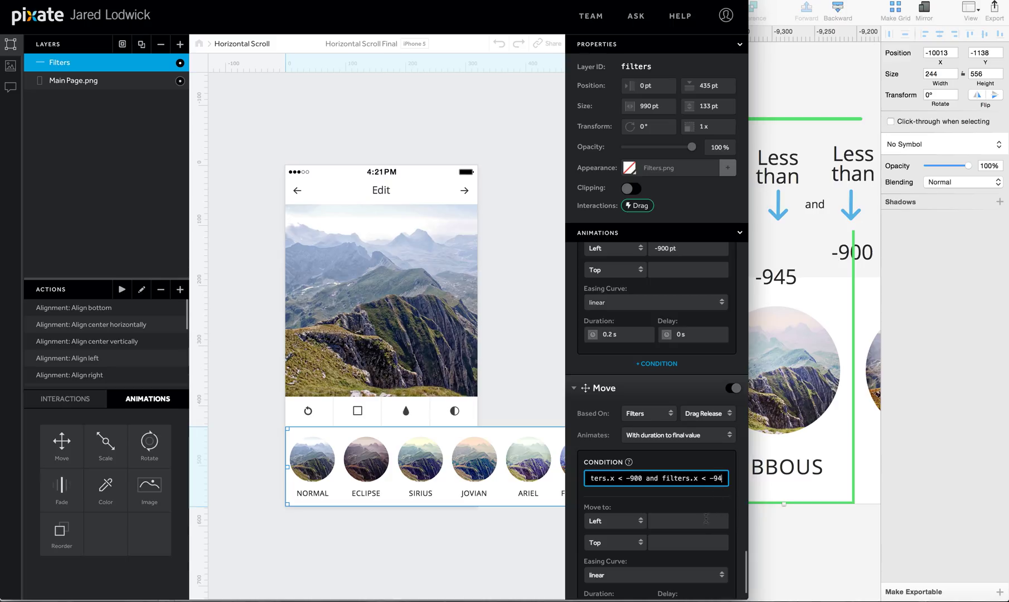
{"action": "left_click", "coordinate": [705, 519]}
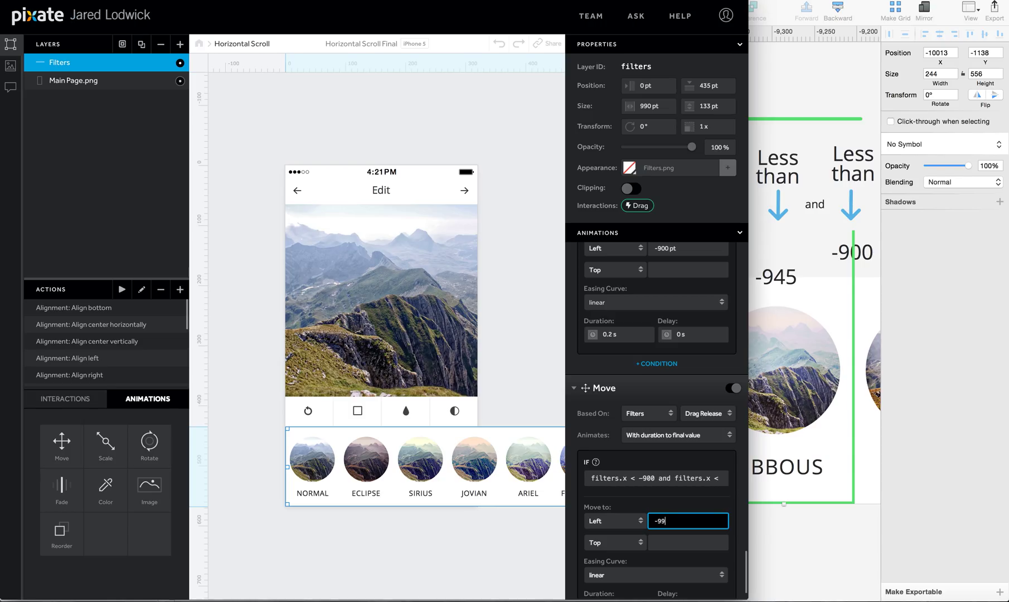
Step: Bring up the live device preview of the prototype beside the Pixate editor
{"action": "left_click", "coordinate": [758, 551]}
{"action": "left_click", "coordinate": [792, 540]}
{"action": "key", "text": "super+Tab"}
{"action": "key", "text": "super+Tab"}
{"action": "key", "text": "super+Tab"}
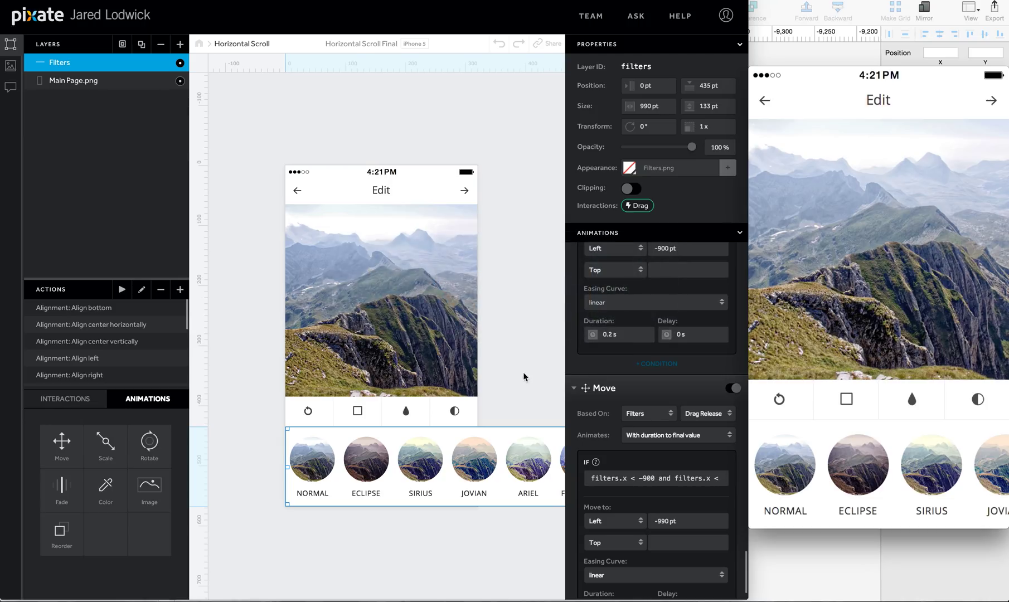
Step: Switch to Sketch and move the Guide group right to the Ariel filter so it spans the -360 and -450 marks
{"action": "key", "text": "super+Tab"}
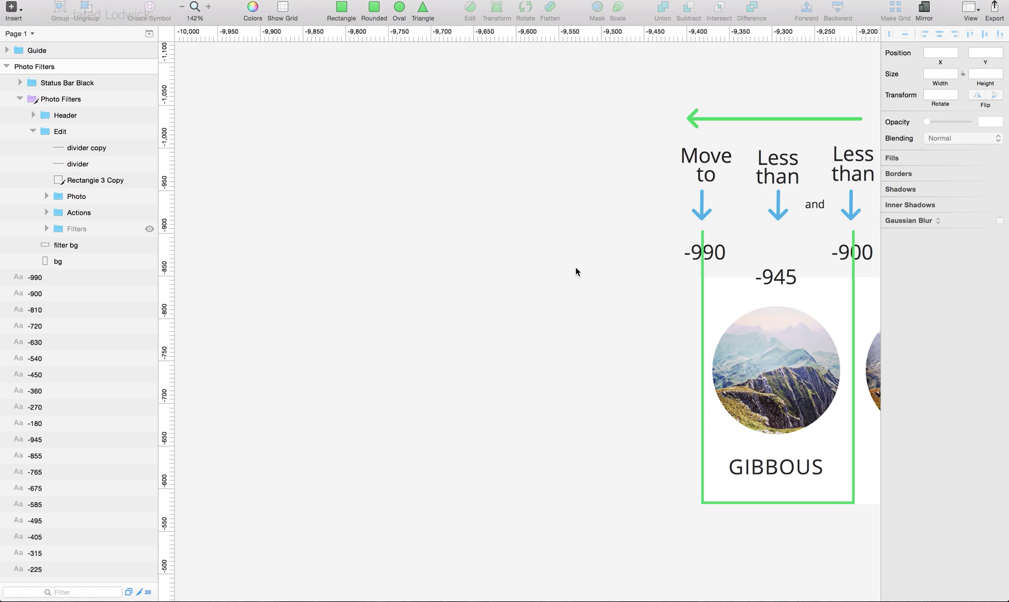
{"action": "scroll", "coordinate": [576, 266], "scroll_direction": "right", "scroll_amount": 10}
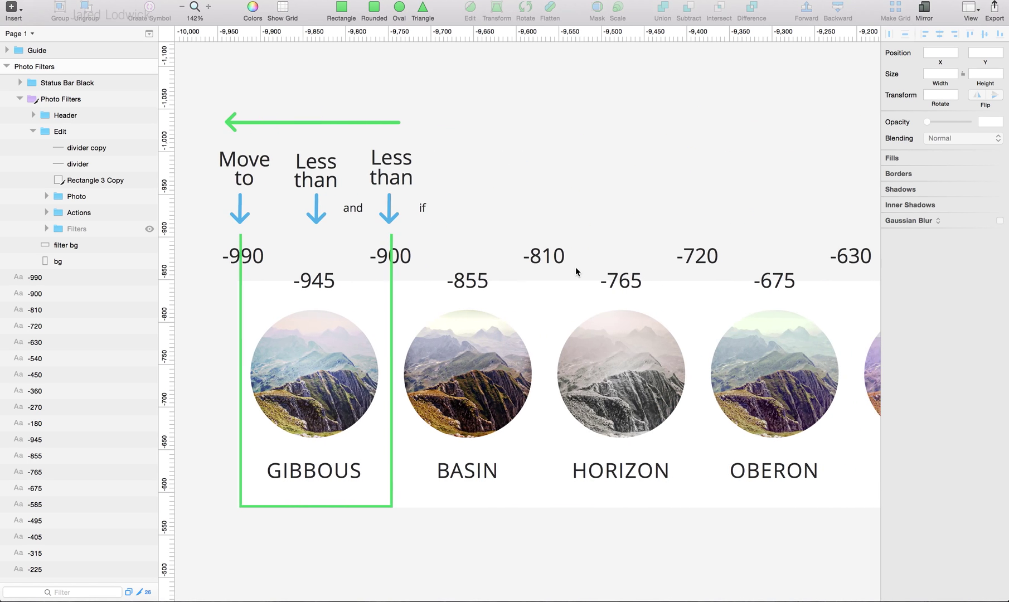
{"action": "scroll", "coordinate": [575, 267], "scroll_direction": "right", "scroll_amount": 3}
{"action": "scroll", "coordinate": [575, 267], "scroll_direction": "down", "scroll_amount": 3}
{"action": "left_click_drag", "start_coordinate": [360, 211], "coordinate": [603, 211]}
{"action": "scroll", "coordinate": [725, 208], "scroll_direction": "right", "scroll_amount": 10}
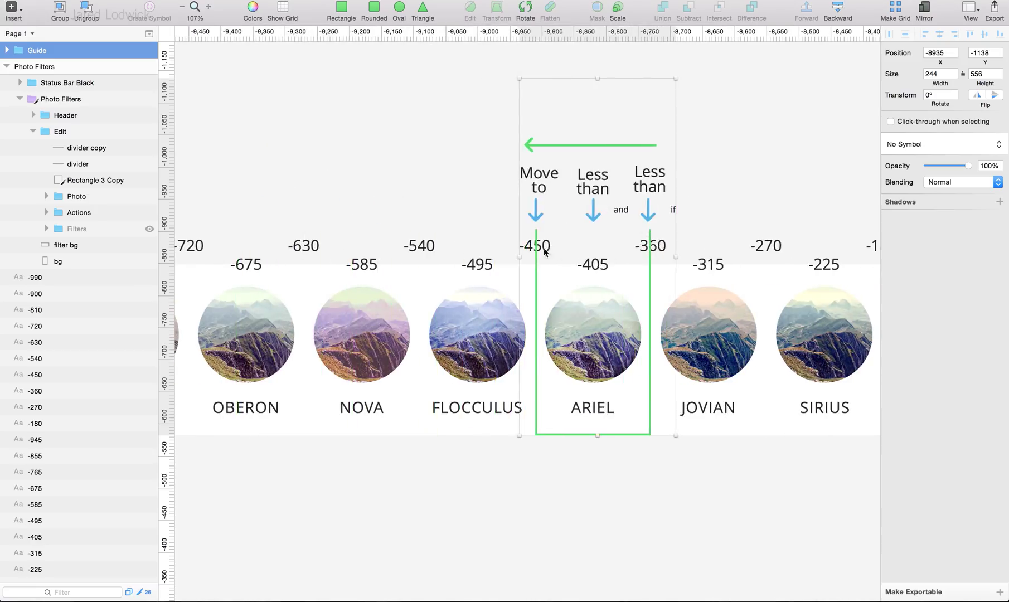
Step: Switch to Pixate and check both condition bounds of the Move whose left-edge target is -450 pt
{"action": "key", "text": "super+Tab"}
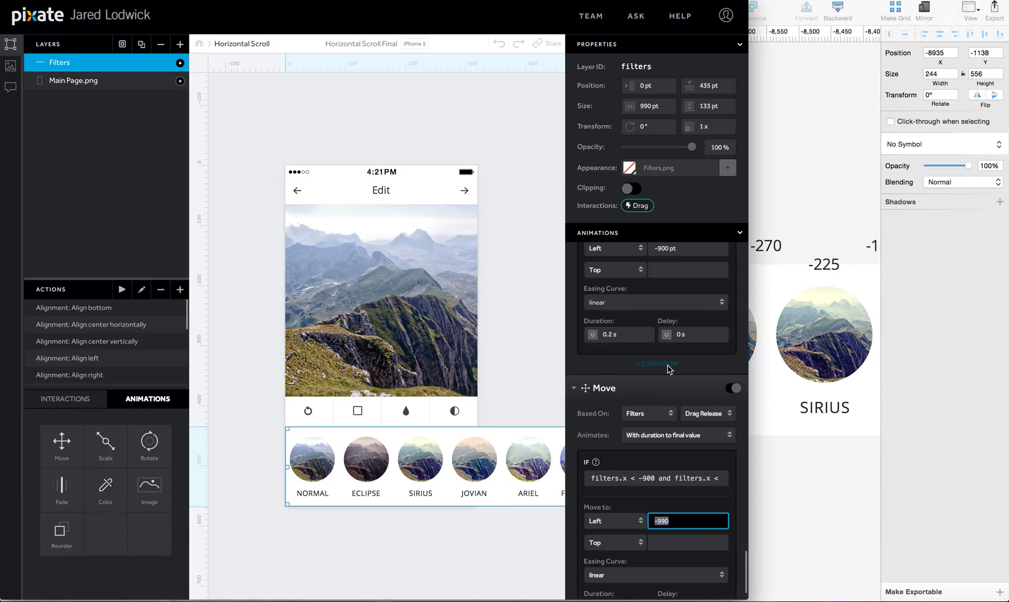
{"action": "scroll", "coordinate": [669, 369], "scroll_direction": "down", "scroll_amount": 2}
{"action": "scroll", "coordinate": [669, 369], "scroll_direction": "up", "scroll_amount": 10}
{"action": "scroll", "coordinate": [669, 369], "scroll_direction": "down", "scroll_amount": 1}
{"action": "scroll", "coordinate": [669, 369], "scroll_direction": "up", "scroll_amount": 8}
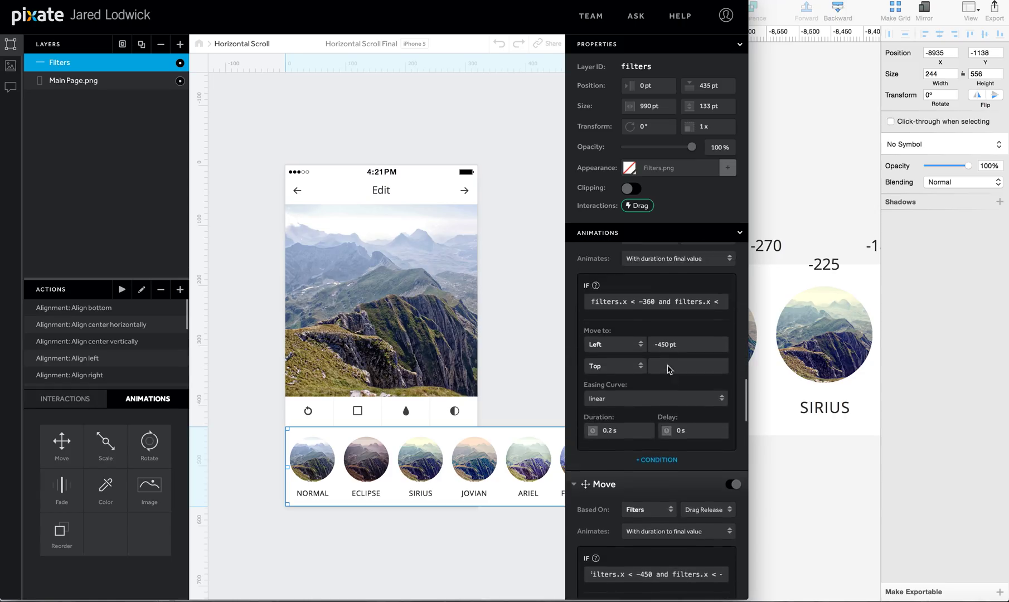
{"action": "left_click", "coordinate": [652, 331]}
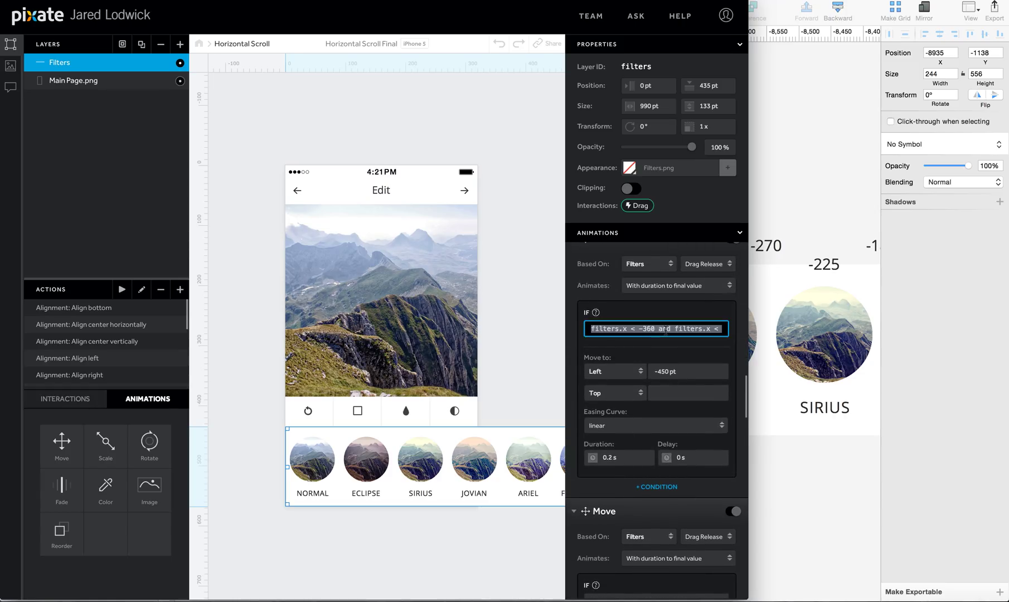
{"action": "scroll", "coordinate": [664, 329], "scroll_direction": "down", "scroll_amount": 1}
{"action": "scroll", "coordinate": [669, 324], "scroll_direction": "up", "scroll_amount": 5}
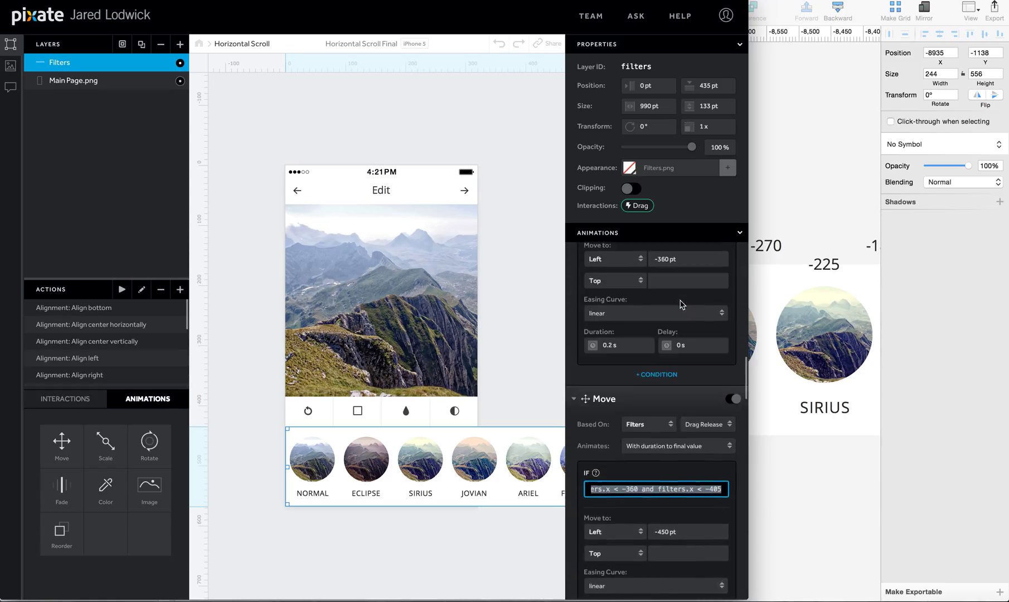
Step: Switch to Sketch and move the Guide group right to the Jovian filter so it spans the -270 and -360 marks
{"action": "scroll", "coordinate": [680, 304], "scroll_direction": "up", "scroll_amount": 2}
{"action": "left_click", "coordinate": [775, 184]}
{"action": "left_click_drag", "start_coordinate": [636, 222], "coordinate": [763, 222]}
Step: Switch to Pixate and correct the second condition bound to -315 in the Move whose left-edge target is -360 pt
{"action": "left_click", "coordinate": [747, 216]}
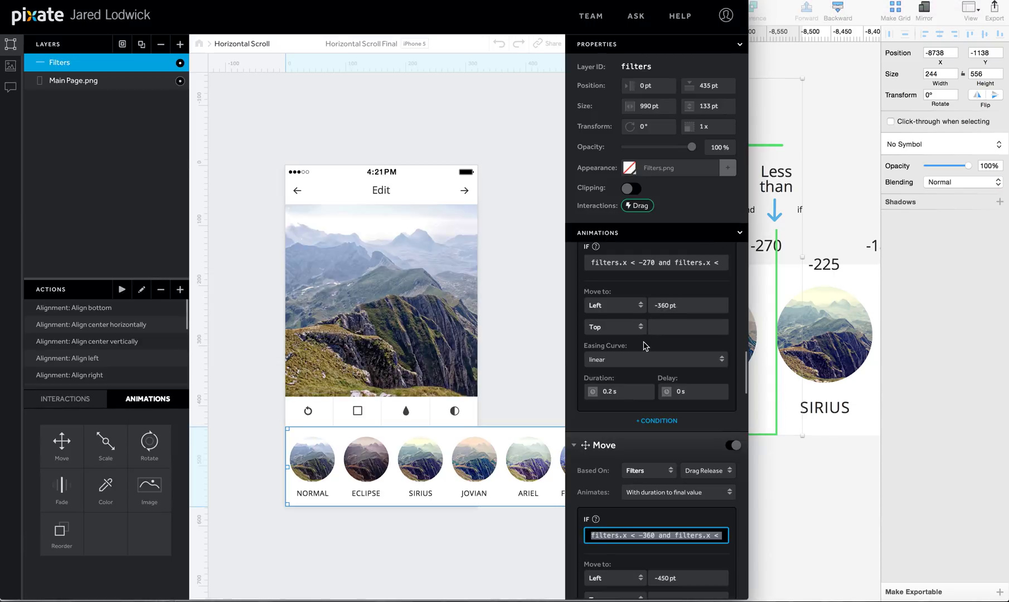
{"action": "scroll", "coordinate": [645, 346], "scroll_direction": "up", "scroll_amount": 1}
{"action": "scroll", "coordinate": [670, 287], "scroll_direction": "right", "scroll_amount": 2}
{"action": "scroll", "coordinate": [669, 287], "scroll_direction": "up", "scroll_amount": 1}
{"action": "left_click", "coordinate": [716, 307]}
{"action": "left_click", "coordinate": [717, 302]}
{"action": "key", "text": "BackSpace"}
{"action": "key", "text": "BackSpace"}
{"action": "type", "text": "1"}
{"action": "key", "text": "Return"}
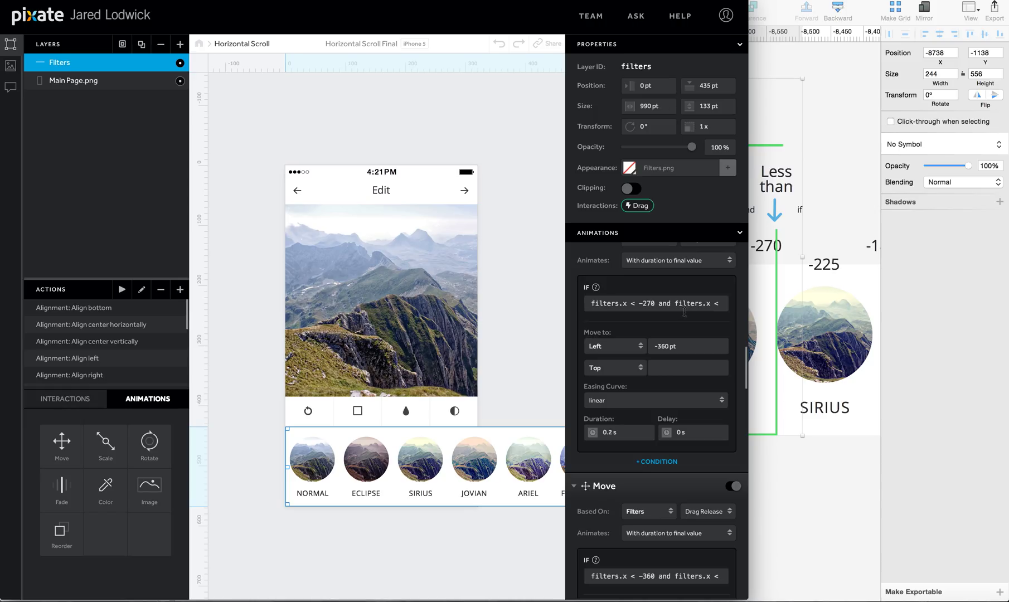
Step: Switch to Sketch and move the Guide group right to the Sirius filter so it spans the -180 and -270 marks
{"action": "left_click", "coordinate": [868, 146]}
{"action": "scroll", "coordinate": [710, 349], "scroll_direction": "right", "scroll_amount": 10}
{"action": "left_click", "coordinate": [351, 248]}
{"action": "left_click_drag", "start_coordinate": [350, 248], "coordinate": [461, 243]}
{"action": "scroll", "coordinate": [421, 379], "scroll_direction": "up", "scroll_amount": 5}
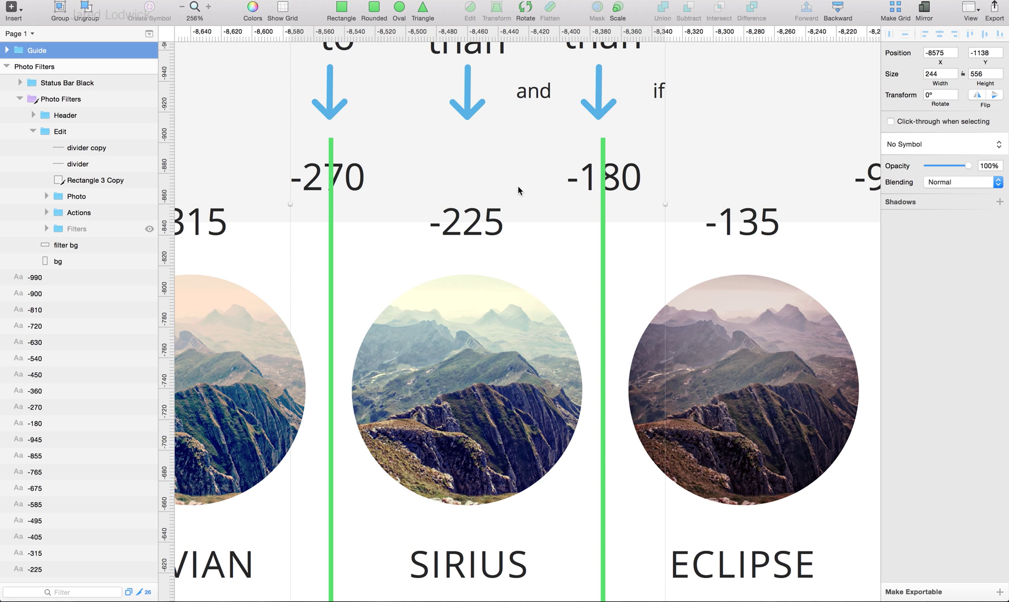
{"action": "scroll", "coordinate": [480, 277], "scroll_direction": "down", "scroll_amount": 5}
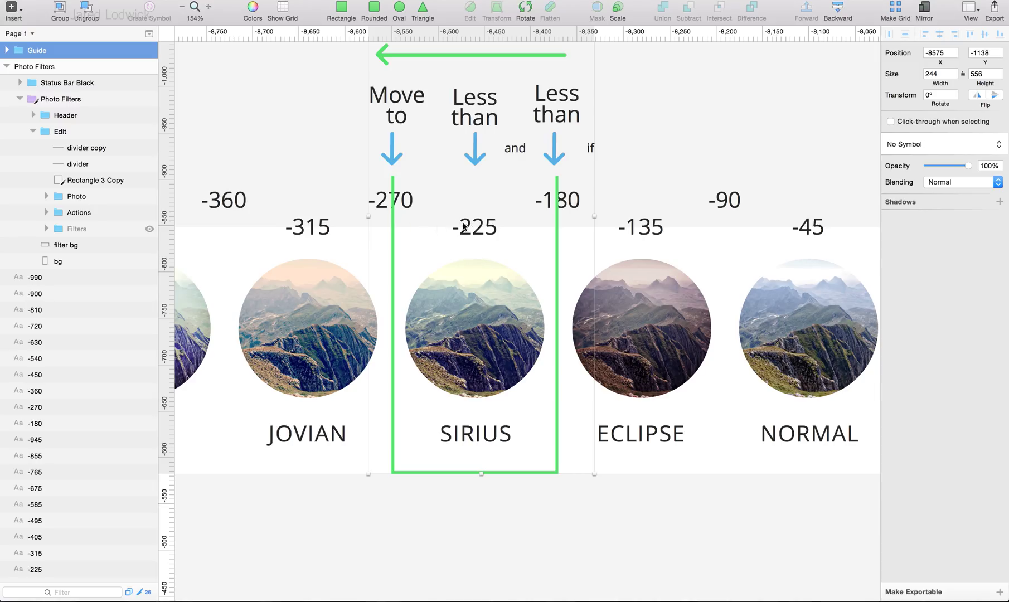
{"action": "scroll", "coordinate": [489, 223], "scroll_direction": "up", "scroll_amount": 2}
{"action": "scroll", "coordinate": [489, 223], "scroll_direction": "right", "scroll_amount": 2}
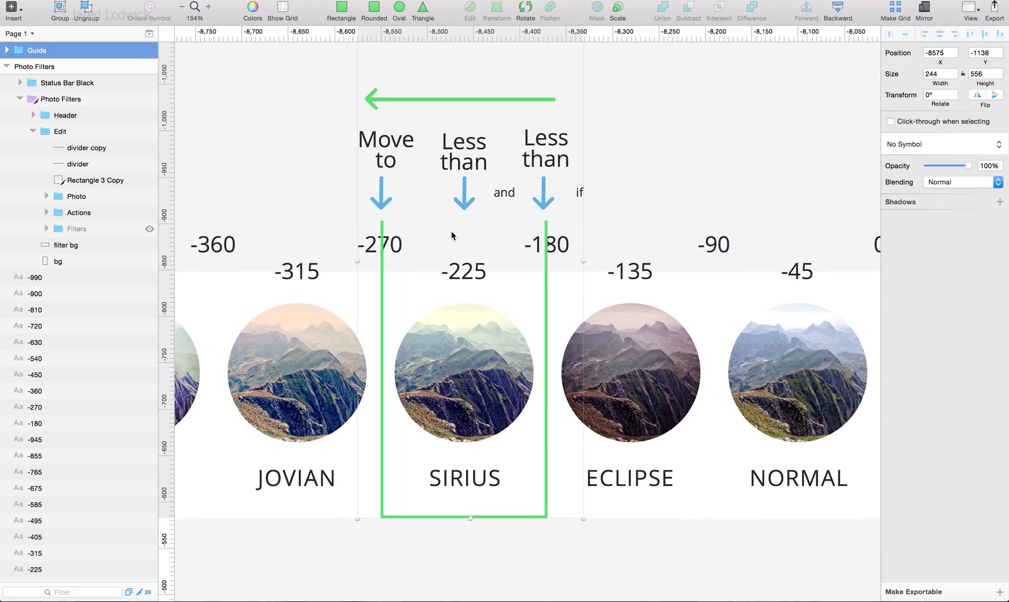
{"action": "scroll", "coordinate": [452, 235], "scroll_direction": "up", "scroll_amount": 5}
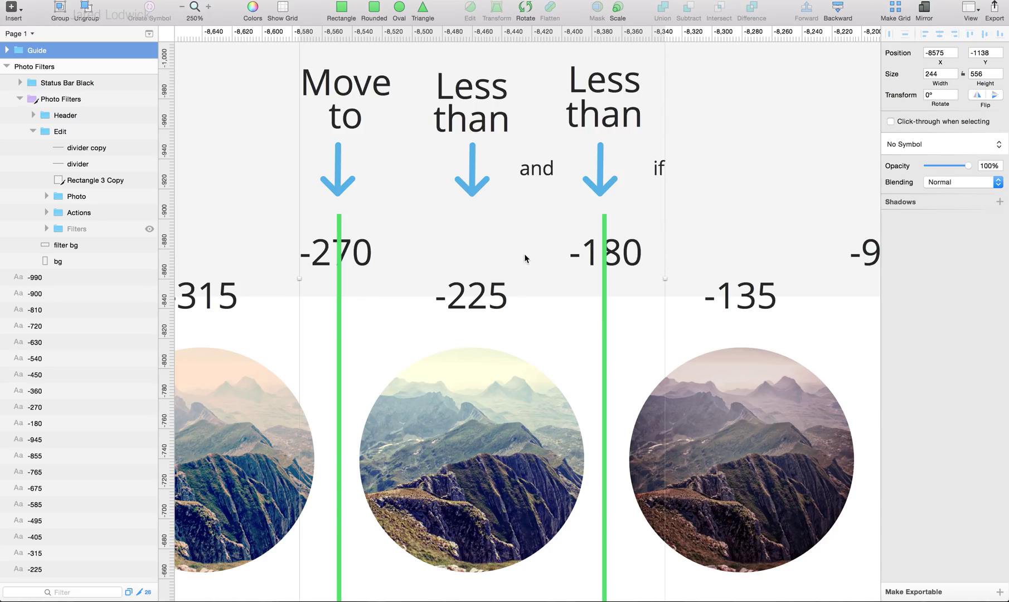
{"action": "scroll", "coordinate": [374, 312], "scroll_direction": "down", "scroll_amount": 5}
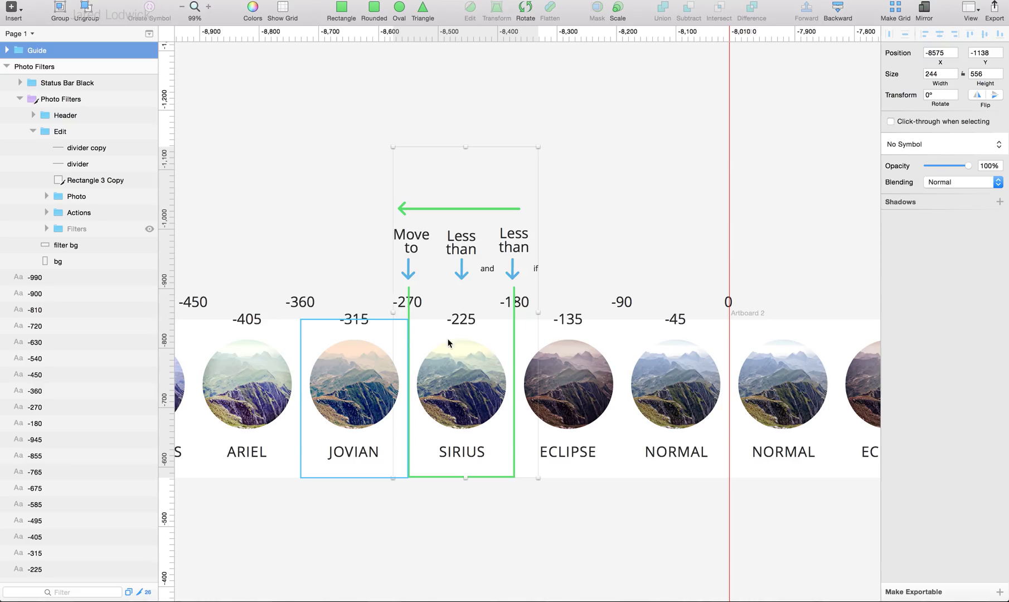
Step: Switch to Pixate and give the Move whose left-edge target is -90 pt a spring easing curve with tension 100
{"action": "key", "text": "super+Tab"}
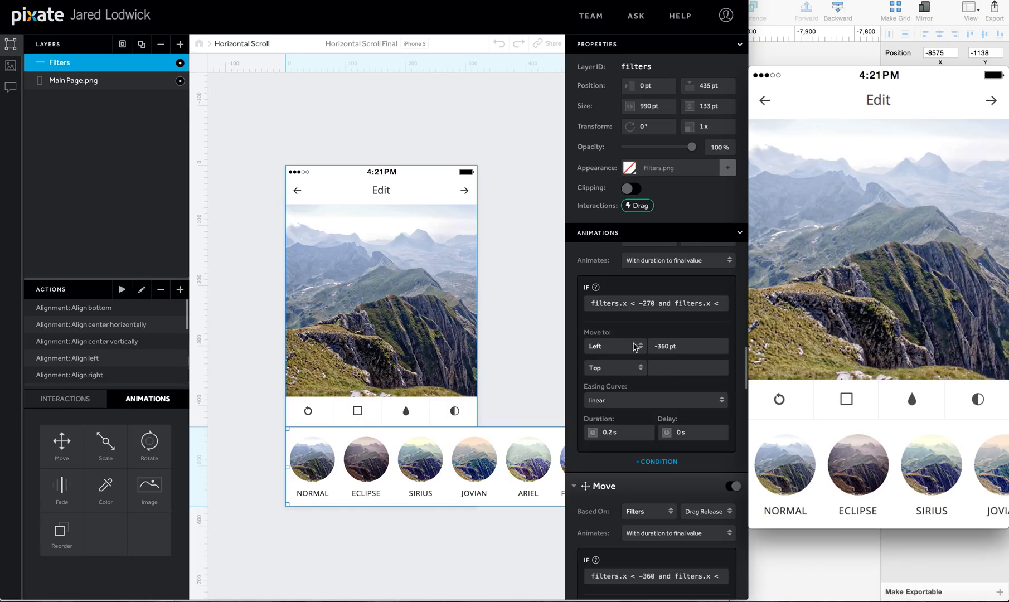
{"action": "scroll", "coordinate": [633, 347], "scroll_direction": "up", "scroll_amount": 10}
{"action": "scroll", "coordinate": [634, 346], "scroll_direction": "down", "scroll_amount": 5}
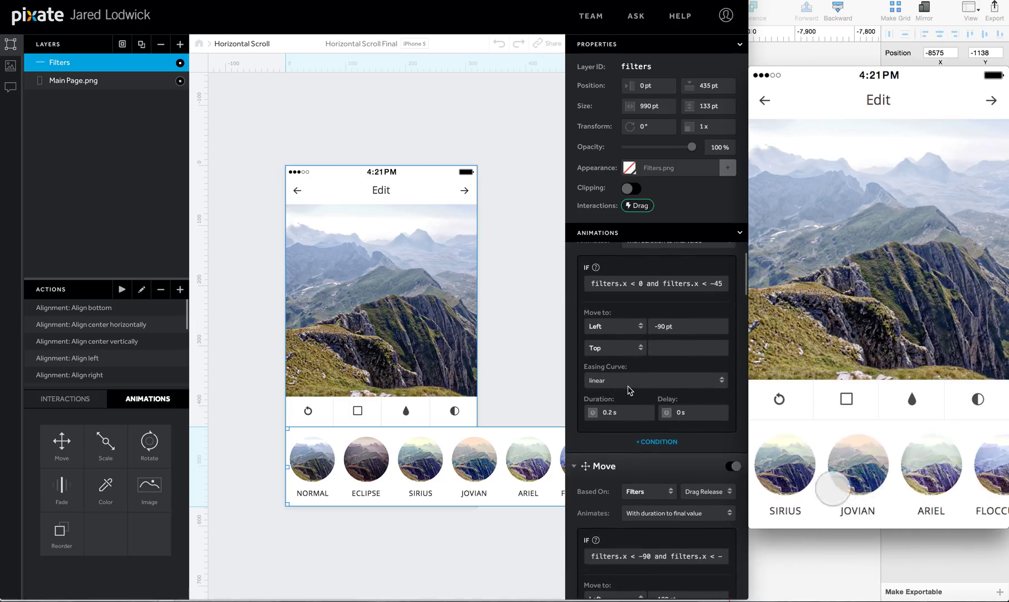
{"action": "left_click", "coordinate": [629, 384]}
{"action": "left_click", "coordinate": [619, 418]}
{"action": "left_click", "coordinate": [689, 411]}
{"action": "type", "text": "100"}
Step: Set the easing curve to spring with tension 100 in the Move whose left-edge target is -180 pt
{"action": "scroll", "coordinate": [671, 451], "scroll_direction": "down", "scroll_amount": 5}
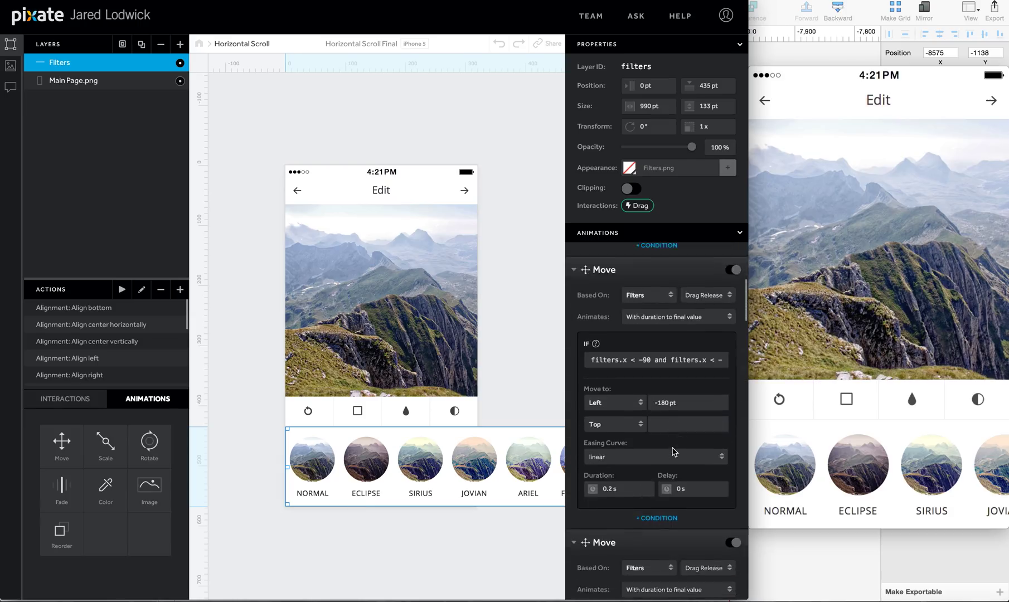
{"action": "left_click", "coordinate": [674, 381]}
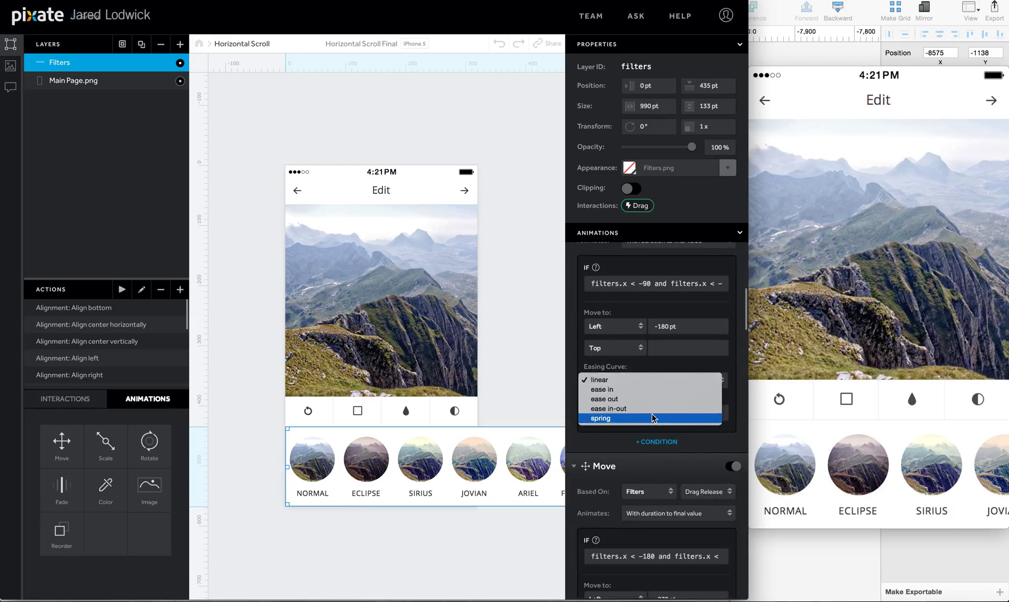
{"action": "key", "text": "Escape"}
{"action": "key", "text": "s"}
{"action": "left_click", "coordinate": [691, 412]}
{"action": "type", "text": "100"}
Step: Set the easing curve to spring with tension 100 in the Move whose left-edge target is -270 pt
{"action": "scroll", "coordinate": [656, 420], "scroll_direction": "down", "scroll_amount": 3}
{"action": "scroll", "coordinate": [674, 483], "scroll_direction": "down", "scroll_amount": 3}
{"action": "left_click", "coordinate": [675, 423]}
{"action": "left_click", "coordinate": [663, 458]}
{"action": "left_click", "coordinate": [691, 452]}
{"action": "type", "text": "100"}
Step: Apply the same spring easing and tension as in the preceding Moves to the Move whose left-edge target is -360 pt
{"action": "scroll", "coordinate": [685, 499], "scroll_direction": "down", "scroll_amount": 6}
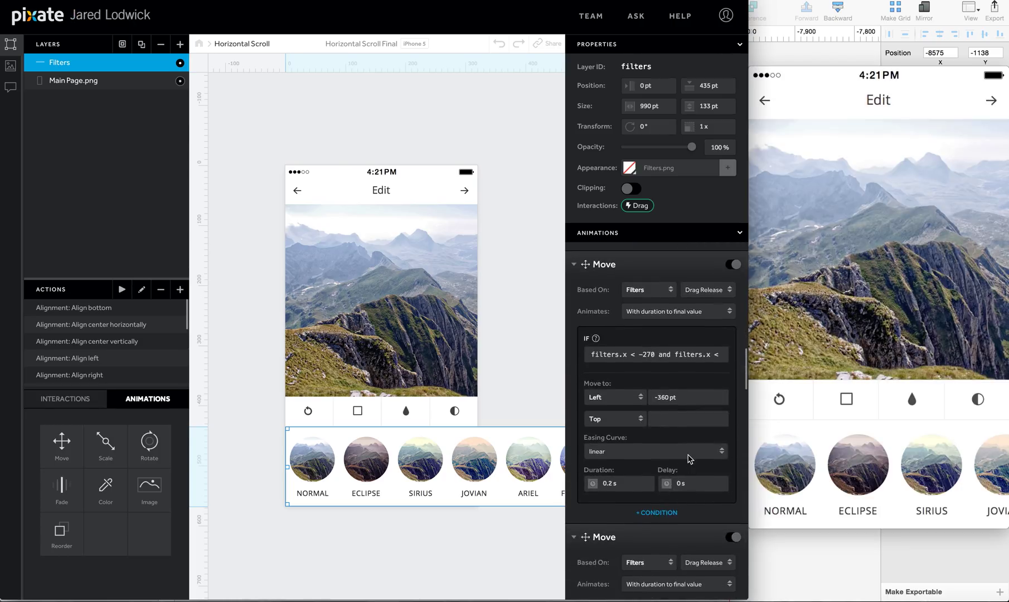
{"action": "left_click", "coordinate": [689, 452]}
{"action": "key", "text": "Escape"}
{"action": "key", "text": "s"}
{"action": "left_click", "coordinate": [691, 483]}
Step: Set the easing curve to spring with tension 100 in the Move whose left-edge target is -450 pt
{"action": "scroll", "coordinate": [691, 480], "scroll_direction": "down", "scroll_amount": 6}
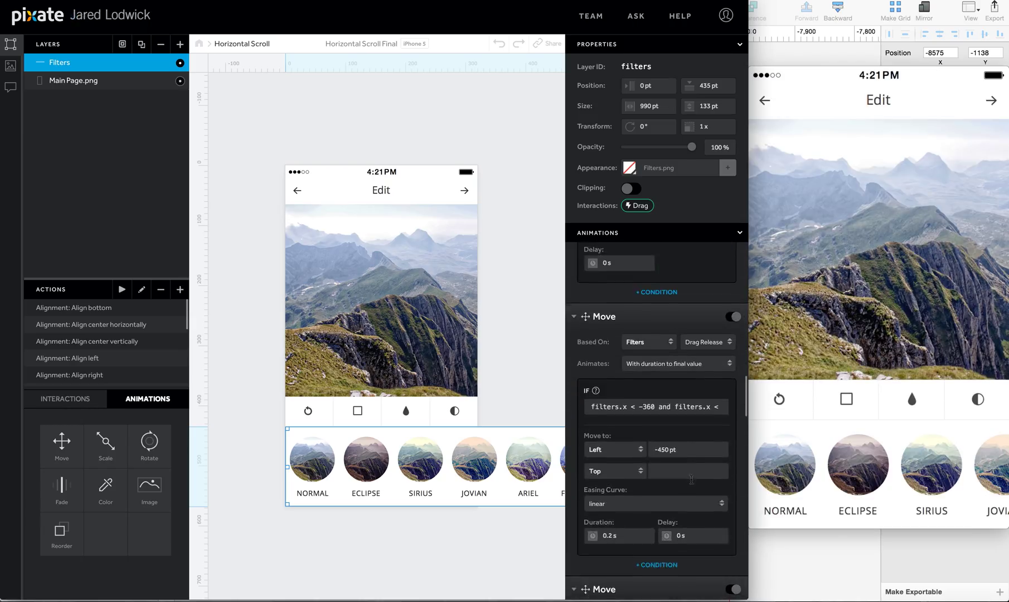
{"action": "scroll", "coordinate": [691, 479], "scroll_direction": "down", "scroll_amount": 1}
{"action": "left_click", "coordinate": [694, 440]}
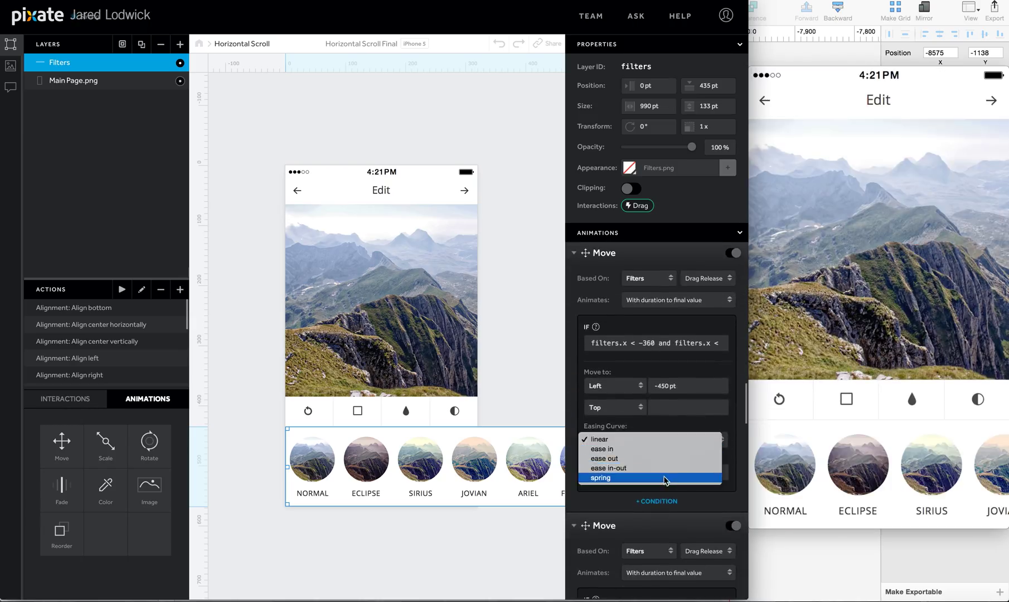
{"action": "key", "text": "Escape"}
{"action": "key", "text": "s"}
{"action": "left_click", "coordinate": [691, 473]}
{"action": "type", "text": "100"}
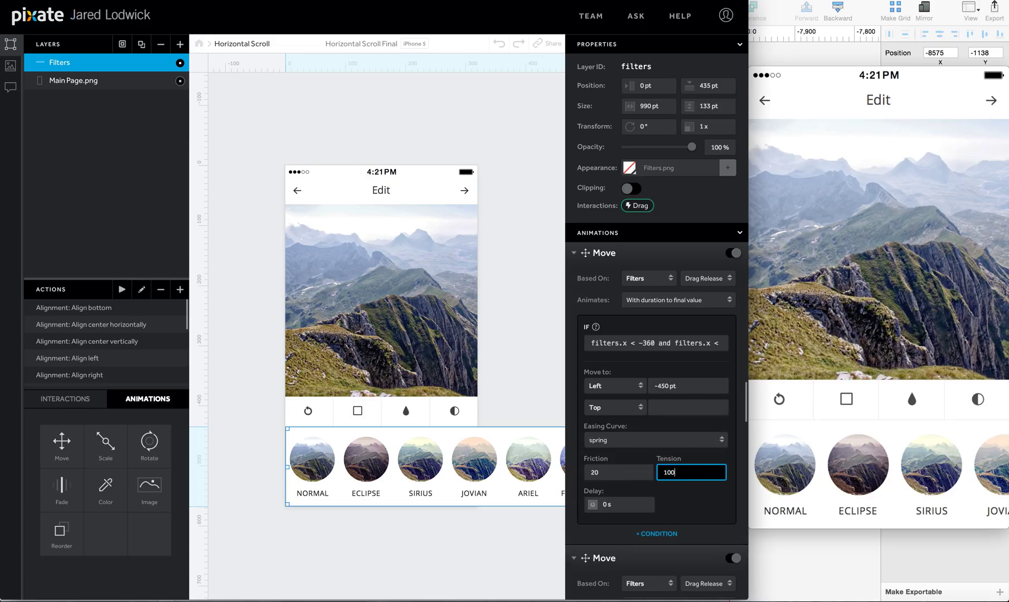
Step: Set the easing curve to spring with tension 100 in the Move whose left-edge target is -540 pt
{"action": "scroll", "coordinate": [677, 394], "scroll_direction": "down", "scroll_amount": 7}
{"action": "left_click", "coordinate": [677, 393]}
{"action": "left_click", "coordinate": [677, 427]}
{"action": "left_click", "coordinate": [691, 422]}
{"action": "type", "text": "100"}
Step: Set the easing curve to spring with tension 100 in the Move whose left-edge target is -630 pt
{"action": "scroll", "coordinate": [686, 451], "scroll_direction": "down", "scroll_amount": 7}
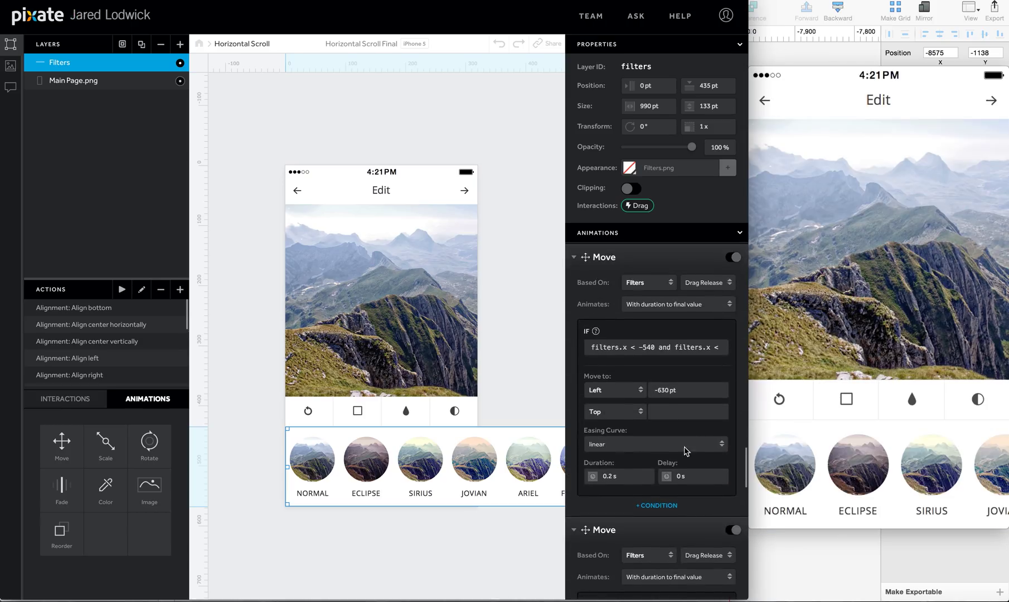
{"action": "left_click", "coordinate": [686, 451]}
{"action": "left_click", "coordinate": [668, 480]}
{"action": "left_click", "coordinate": [687, 477]}
{"action": "type", "text": "100"}
Step: Set the easing curve to spring with tension 100 in the Move whose left-edge target is -720 pt
{"action": "scroll", "coordinate": [686, 477], "scroll_direction": "down", "scroll_amount": 5}
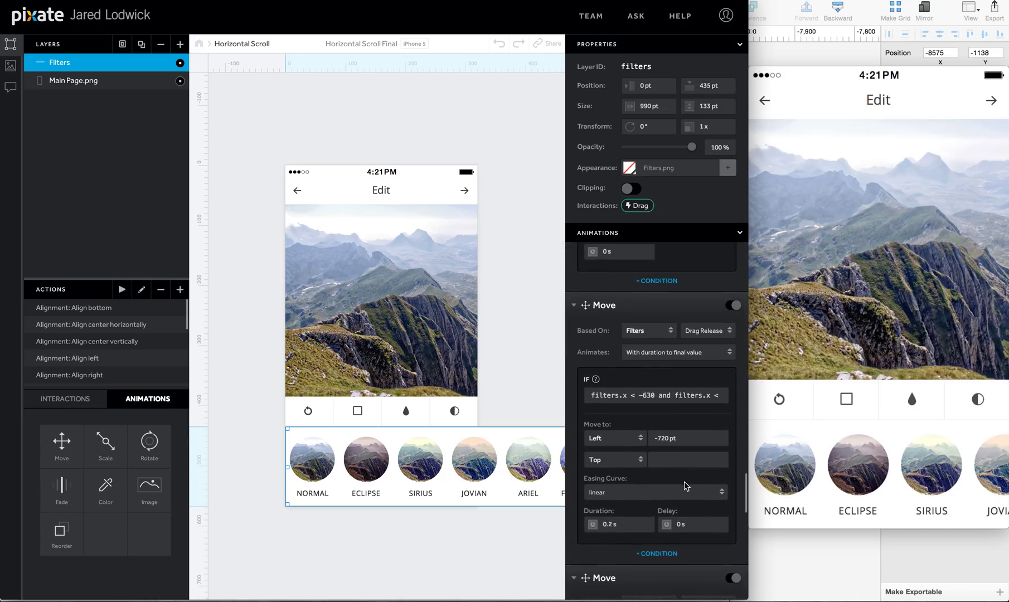
{"action": "left_click", "coordinate": [685, 486]}
{"action": "left_click", "coordinate": [653, 532]}
{"action": "left_click", "coordinate": [681, 520]}
{"action": "type", "text": "100"}
Step: Set the easing curve to spring with tension 100 in the Move whose left-edge target is -810 pt
{"action": "scroll", "coordinate": [656, 418], "scroll_direction": "down", "scroll_amount": 15}
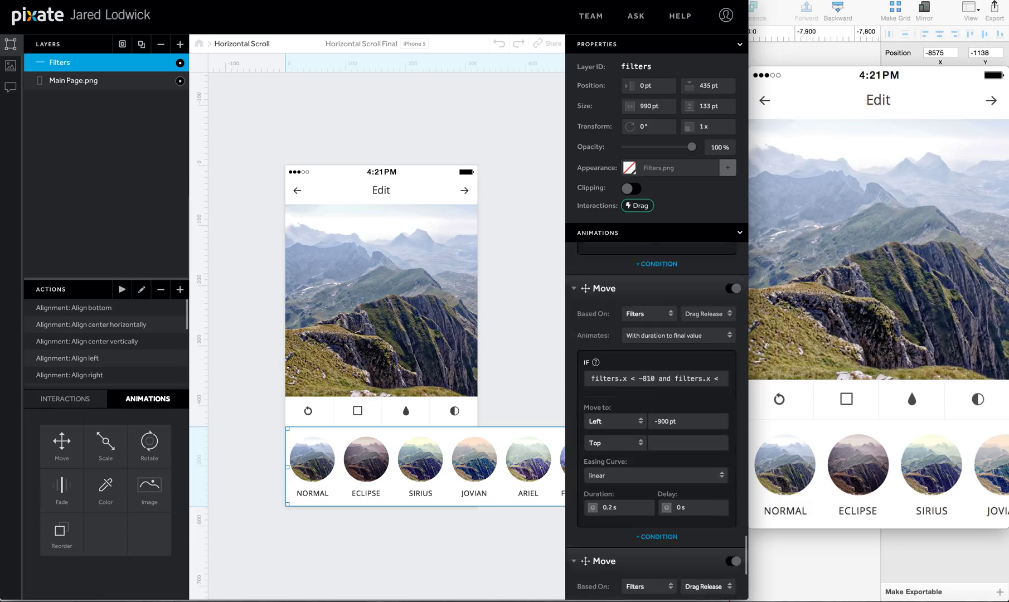
{"action": "scroll", "coordinate": [680, 396], "scroll_direction": "up", "scroll_amount": 5}
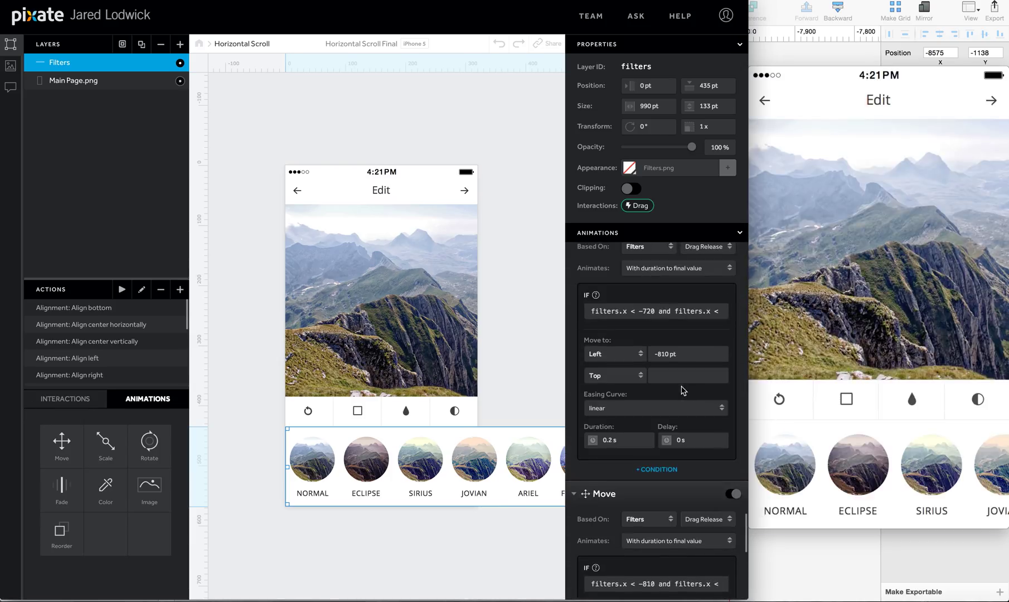
{"action": "left_click", "coordinate": [679, 407]}
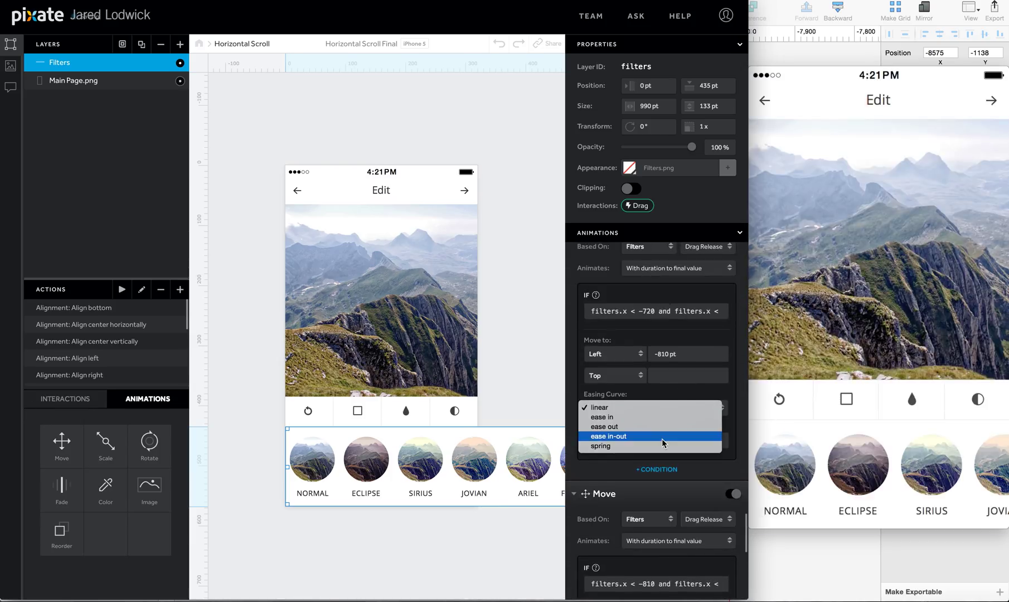
{"action": "key", "text": "Escape"}
{"action": "left_click", "coordinate": [688, 439]}
{"action": "type", "text": "100"}
Step: Set the easing curve to spring with tension 100 in the Move whose left-edge target is -900 pt
{"action": "scroll", "coordinate": [689, 440], "scroll_direction": "down", "scroll_amount": 2}
{"action": "scroll", "coordinate": [669, 501], "scroll_direction": "down", "scroll_amount": 5}
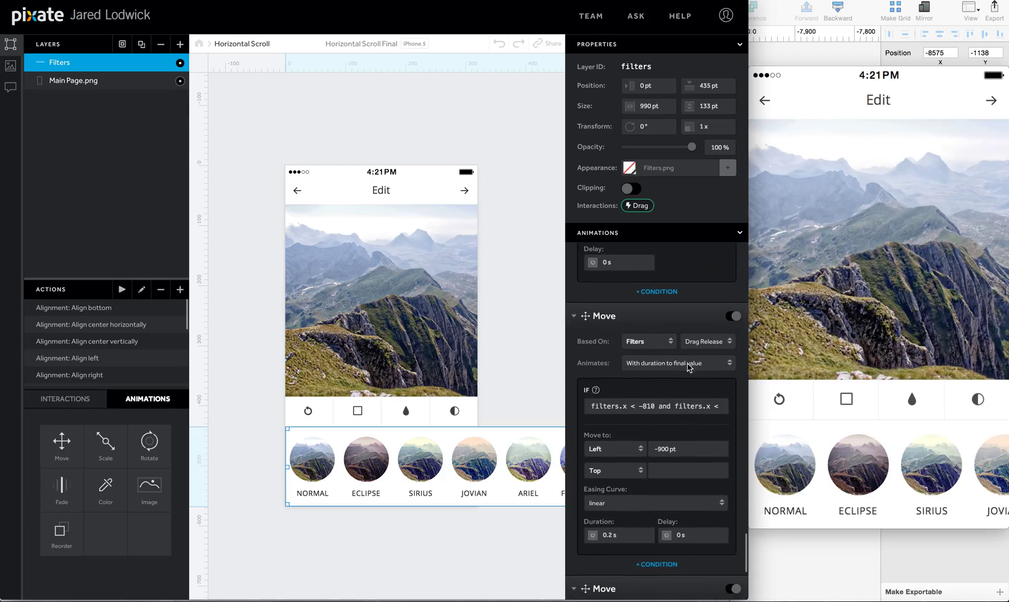
{"action": "left_click", "coordinate": [670, 503]}
{"action": "left_click", "coordinate": [658, 541]}
{"action": "left_click", "coordinate": [693, 535]}
{"action": "type", "text": "100"}
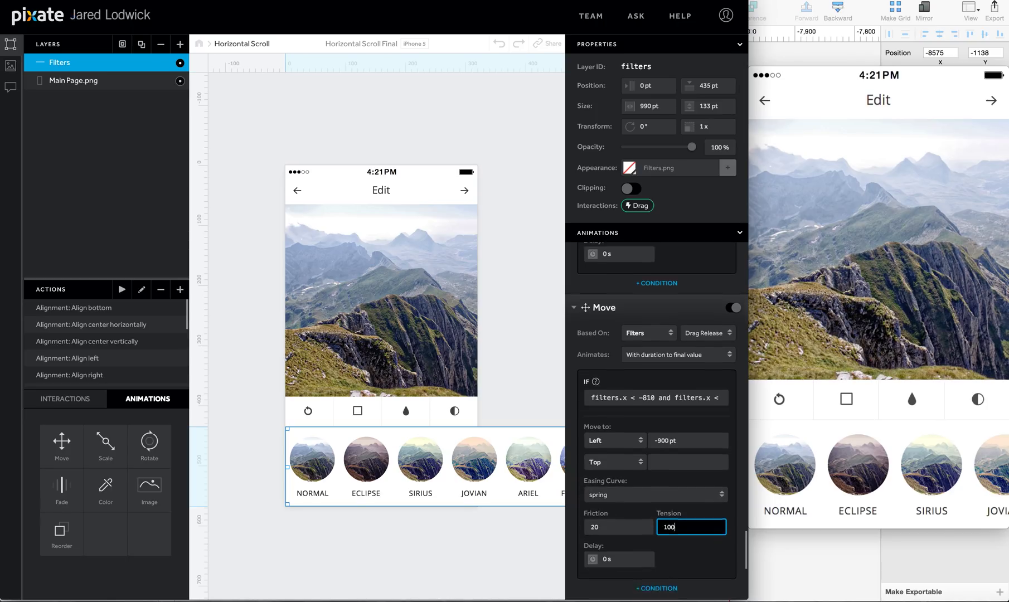
Step: Set the easing curve to spring with tension 100 in the last Move, whose left-edge target is -990 pt
{"action": "scroll", "coordinate": [693, 535], "scroll_direction": "down", "scroll_amount": 6}
{"action": "scroll", "coordinate": [686, 521], "scroll_direction": "down", "scroll_amount": 3}
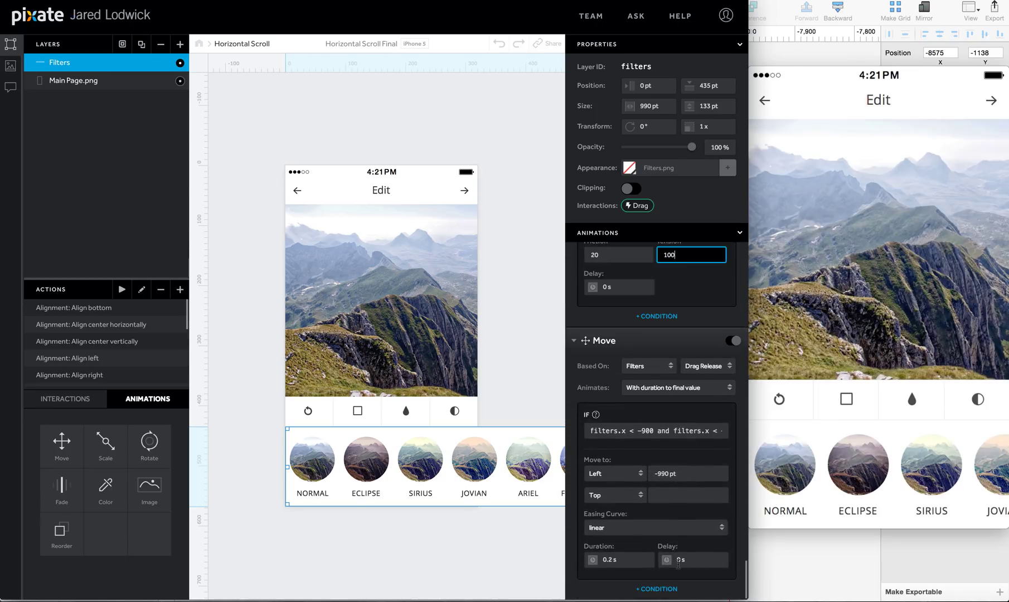
{"action": "left_click", "coordinate": [683, 526]}
{"action": "left_click", "coordinate": [660, 564]}
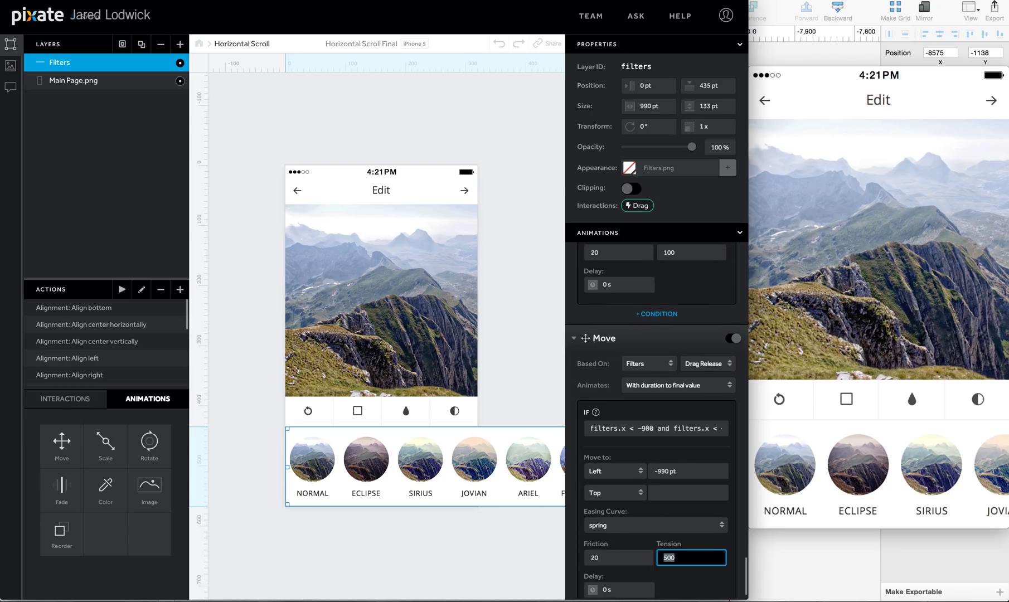
{"action": "left_click", "coordinate": [669, 557]}
{"action": "type", "text": "100"}
{"action": "left_click", "coordinate": [686, 576]}
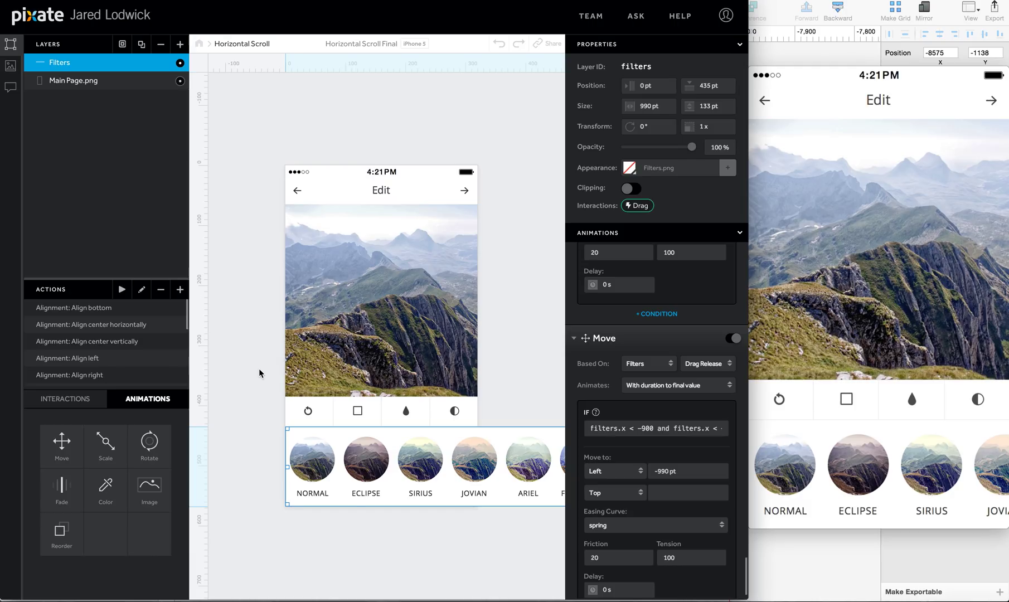
{"action": "scroll", "coordinate": [259, 373], "scroll_direction": "right", "scroll_amount": 1}
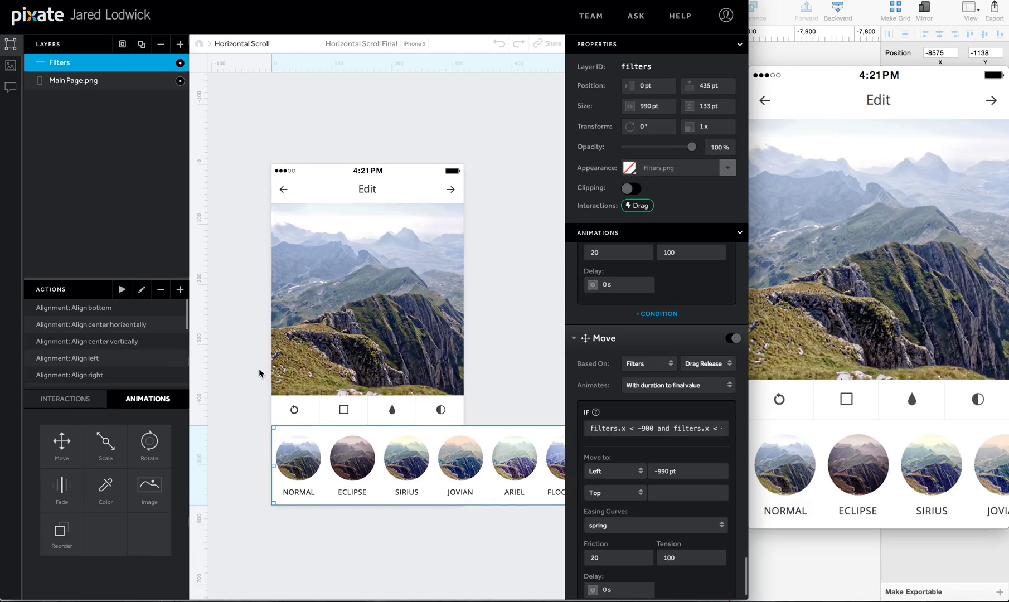